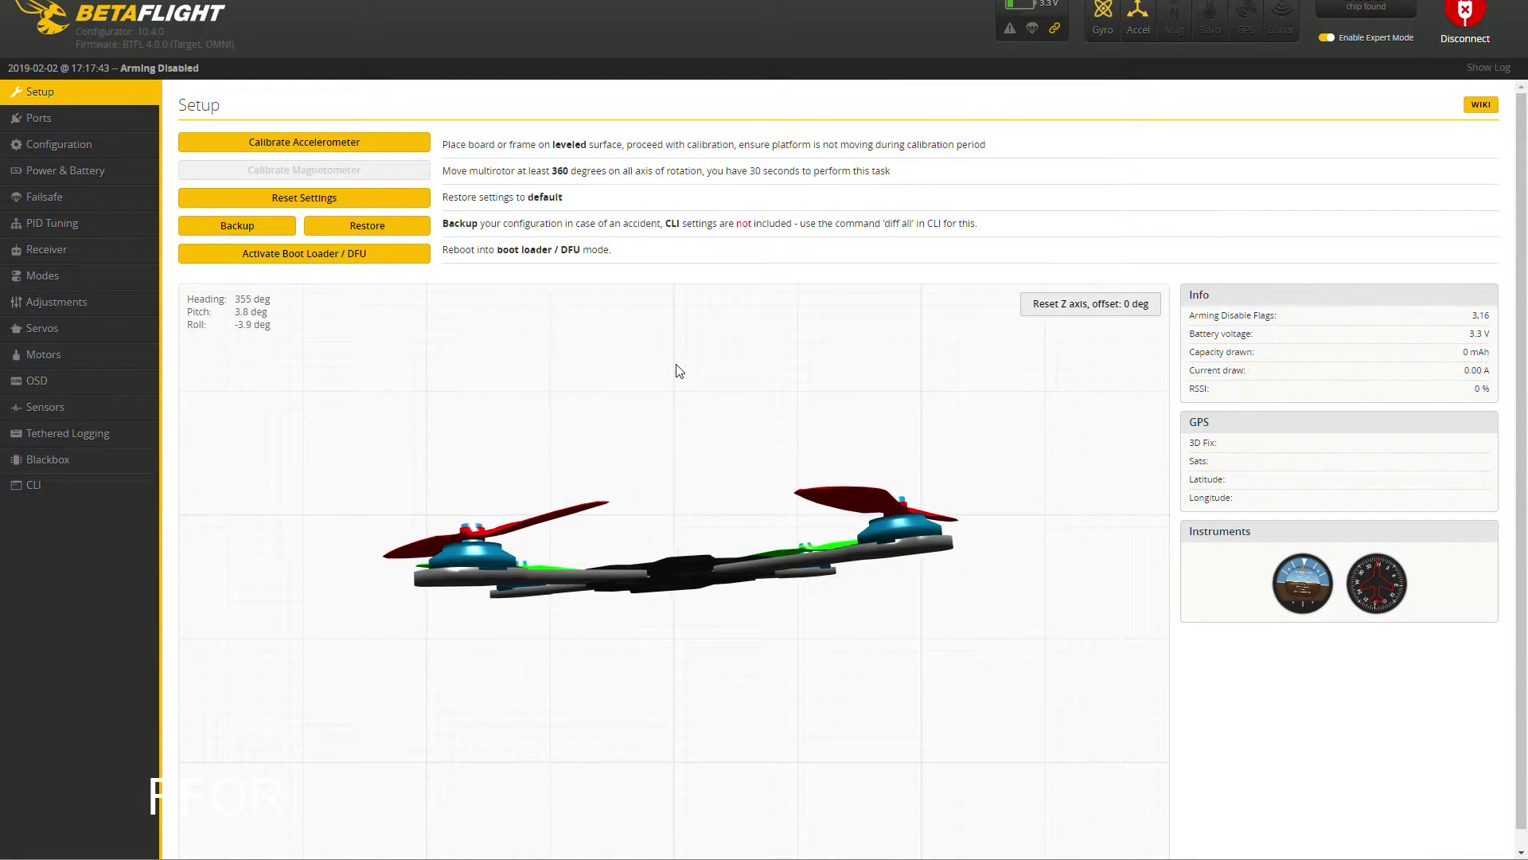
Reboot the flight controller into bootloader/DFU mode from the Setup tab.
{"action": "left_click", "coordinate": [310, 261]}
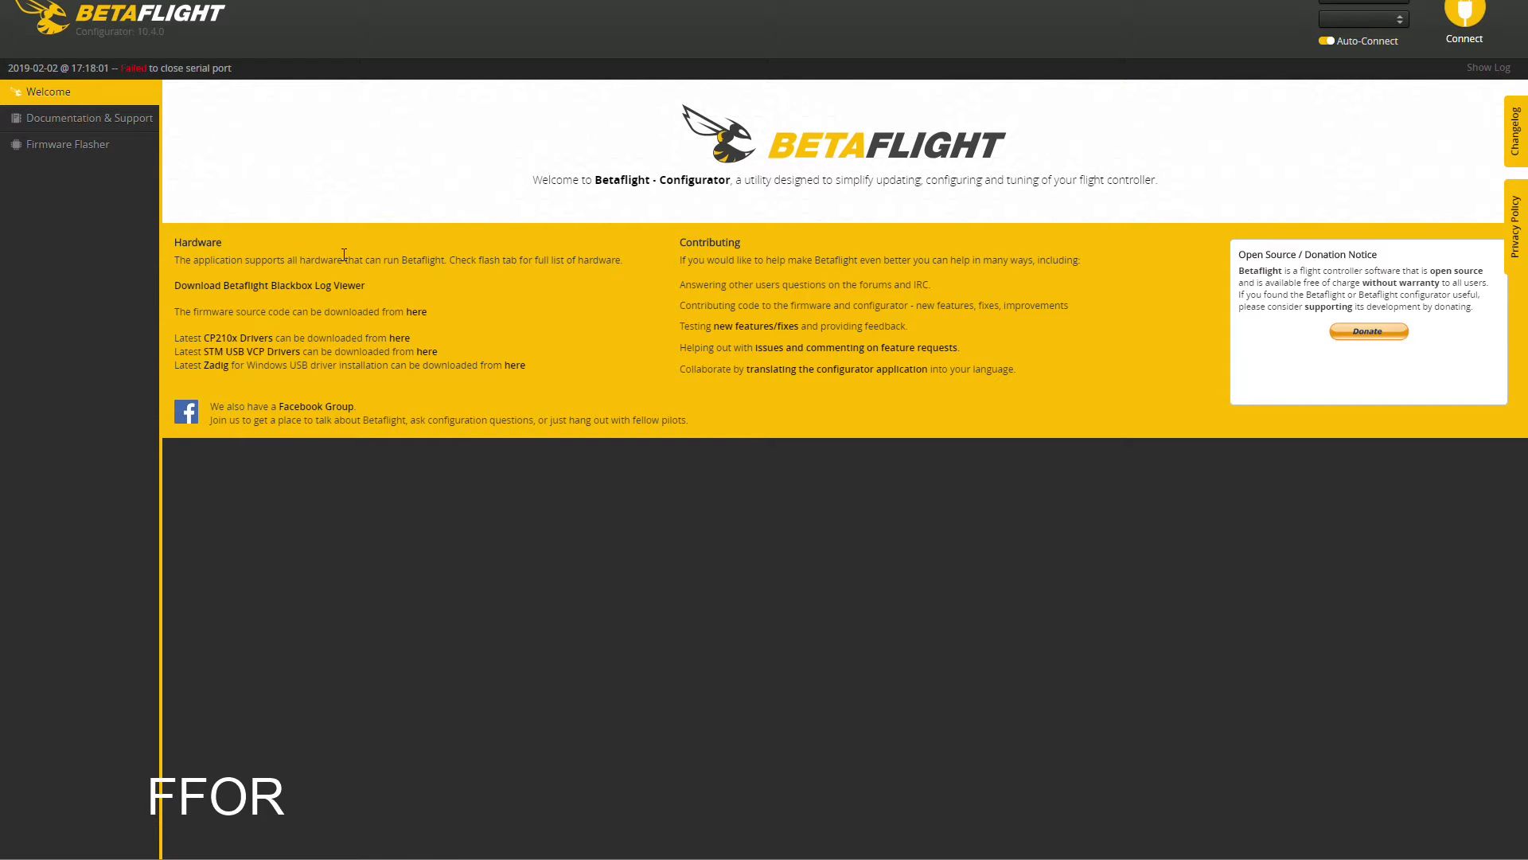
Load the 4.0.0 #1400 OMNIBUS firmware online, attempt to connect, then return to Welcome.
{"action": "left_click", "coordinate": [82, 151]}
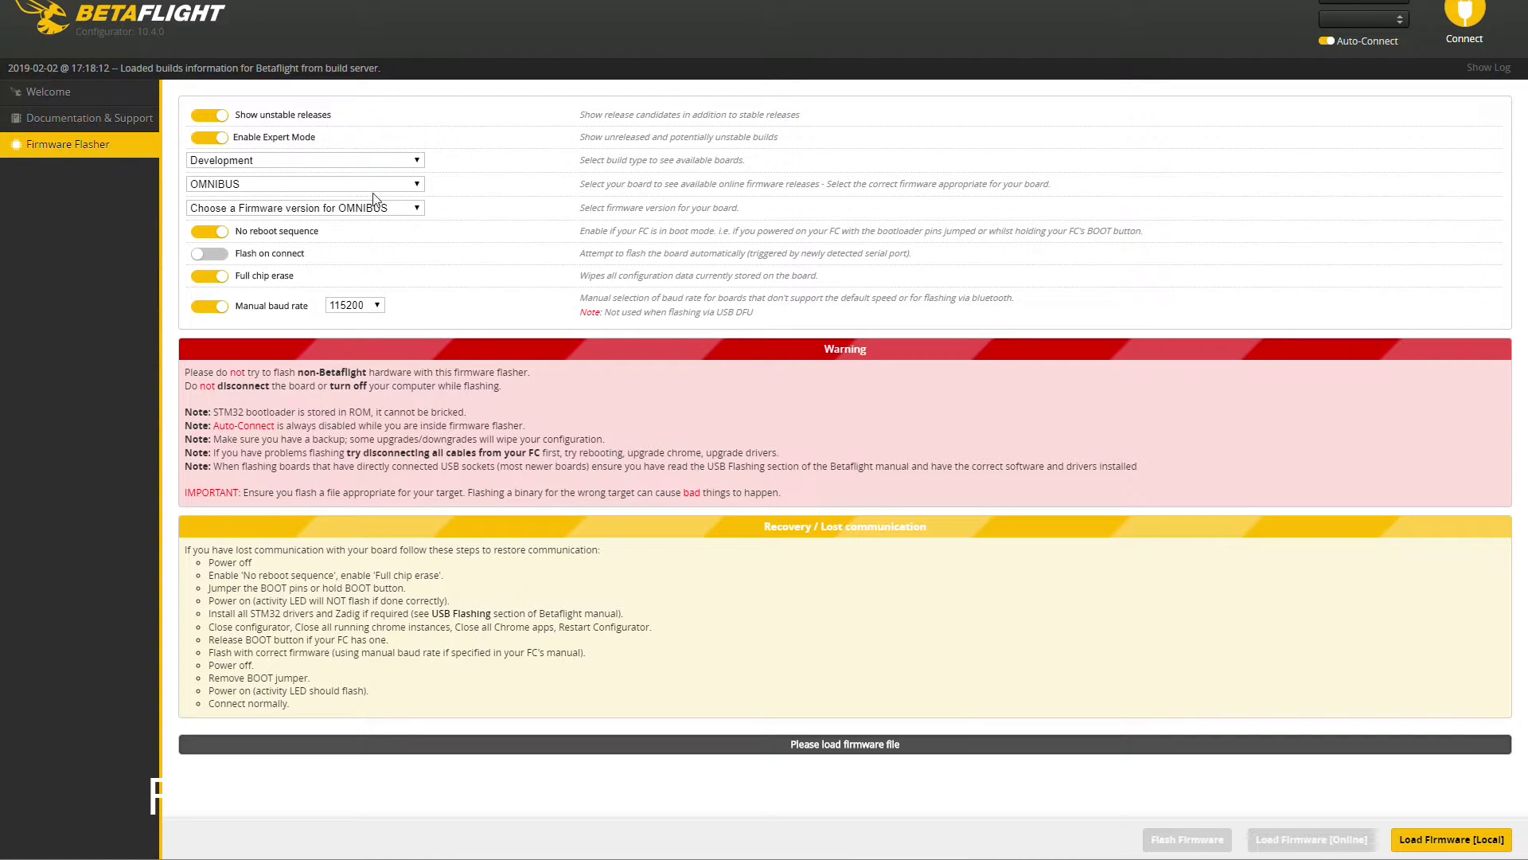
{"action": "left_click", "coordinate": [415, 208]}
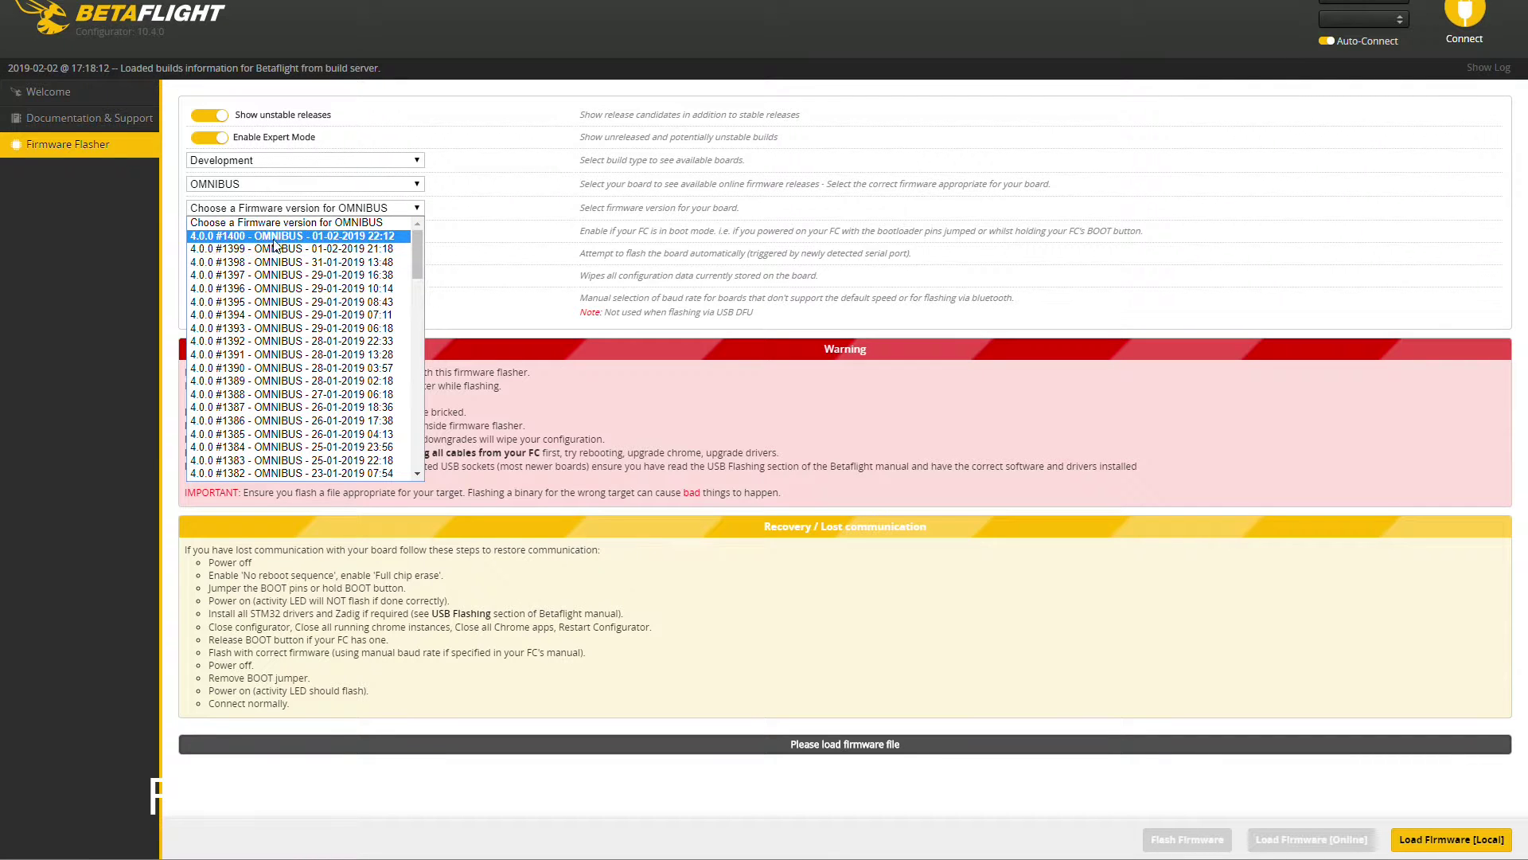
{"action": "left_click", "coordinate": [379, 241]}
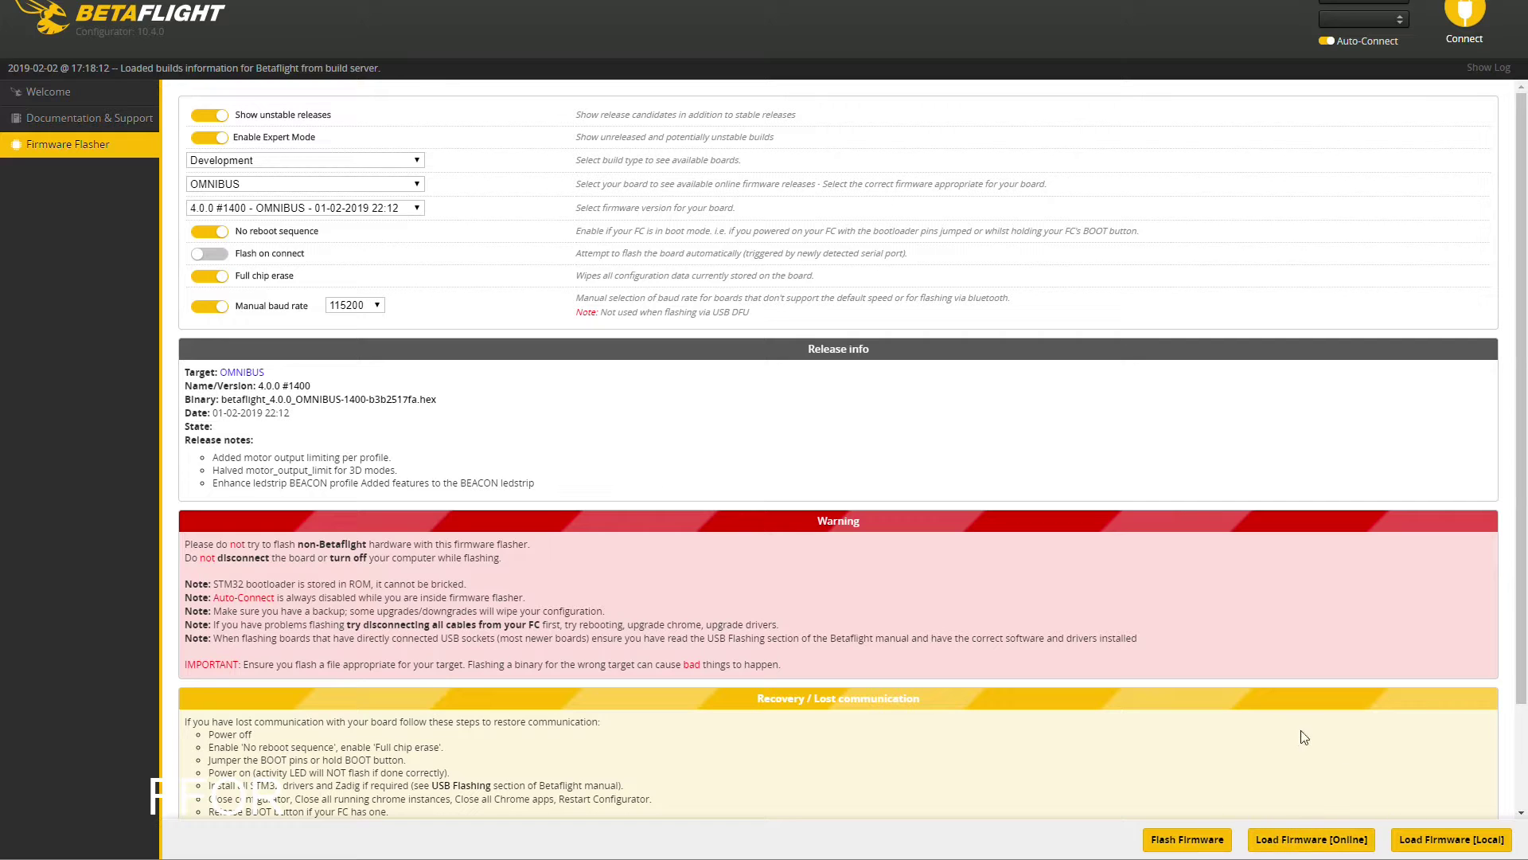
{"action": "left_click", "coordinate": [1312, 839]}
{"action": "scroll", "coordinate": [1119, 480], "scroll_direction": "down", "scroll_amount": 1}
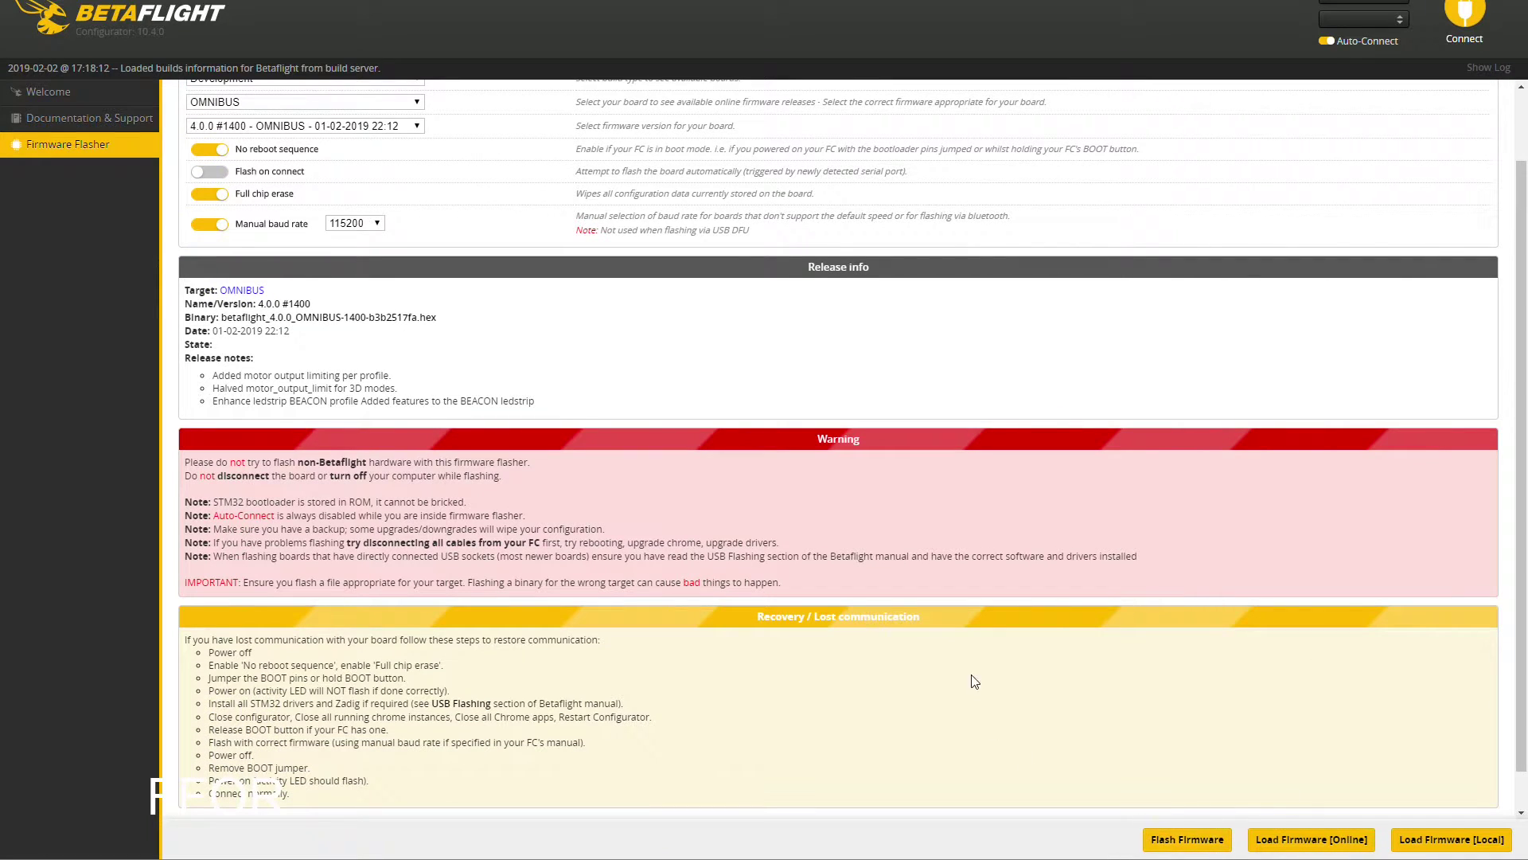
{"action": "scroll", "coordinate": [971, 684], "scroll_direction": "down", "scroll_amount": 1}
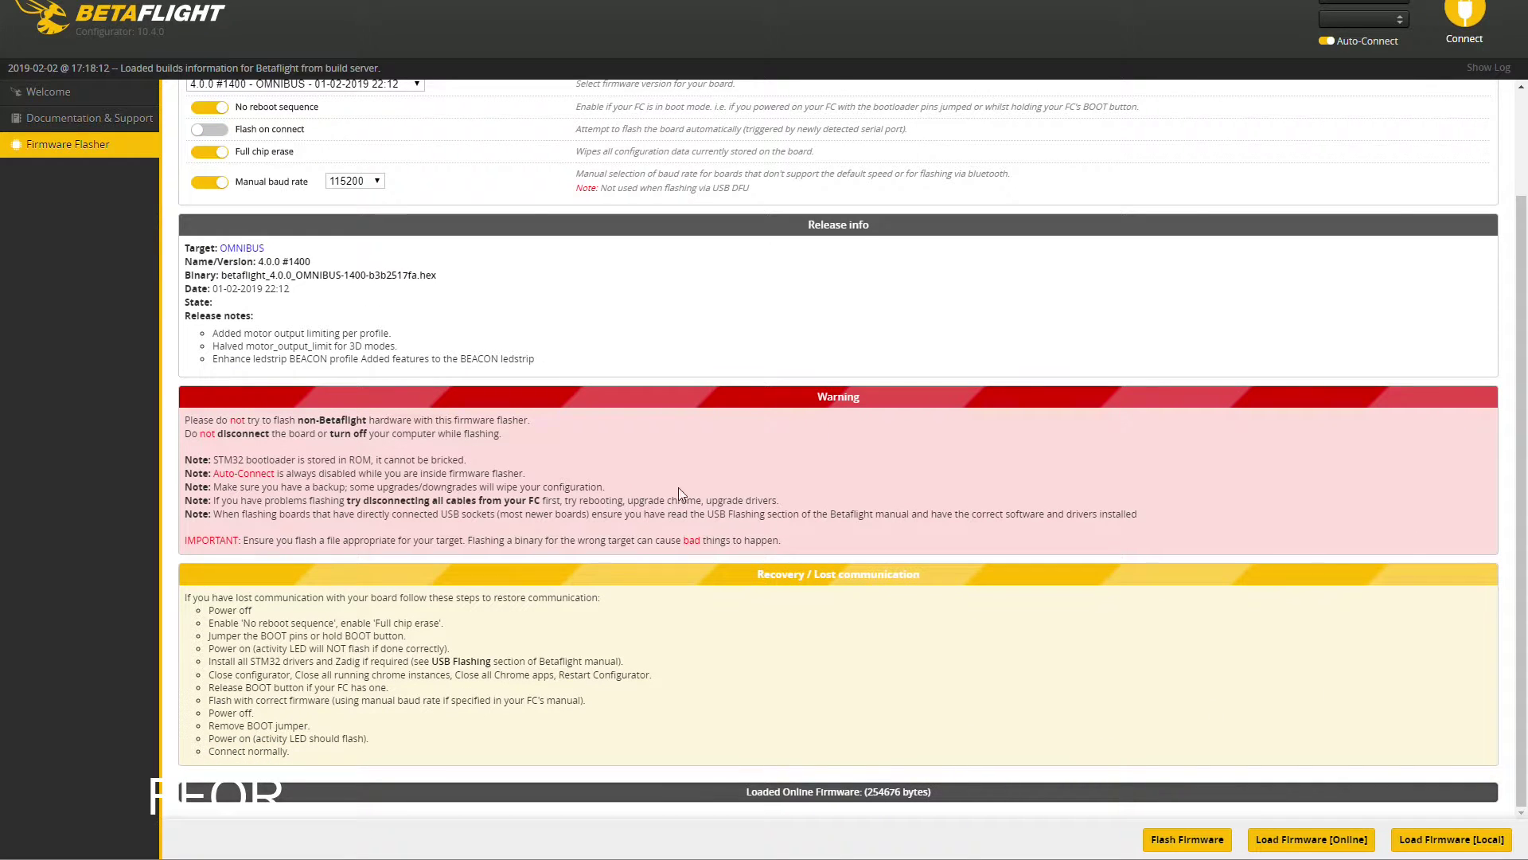
{"action": "left_click", "coordinate": [1464, 10]}
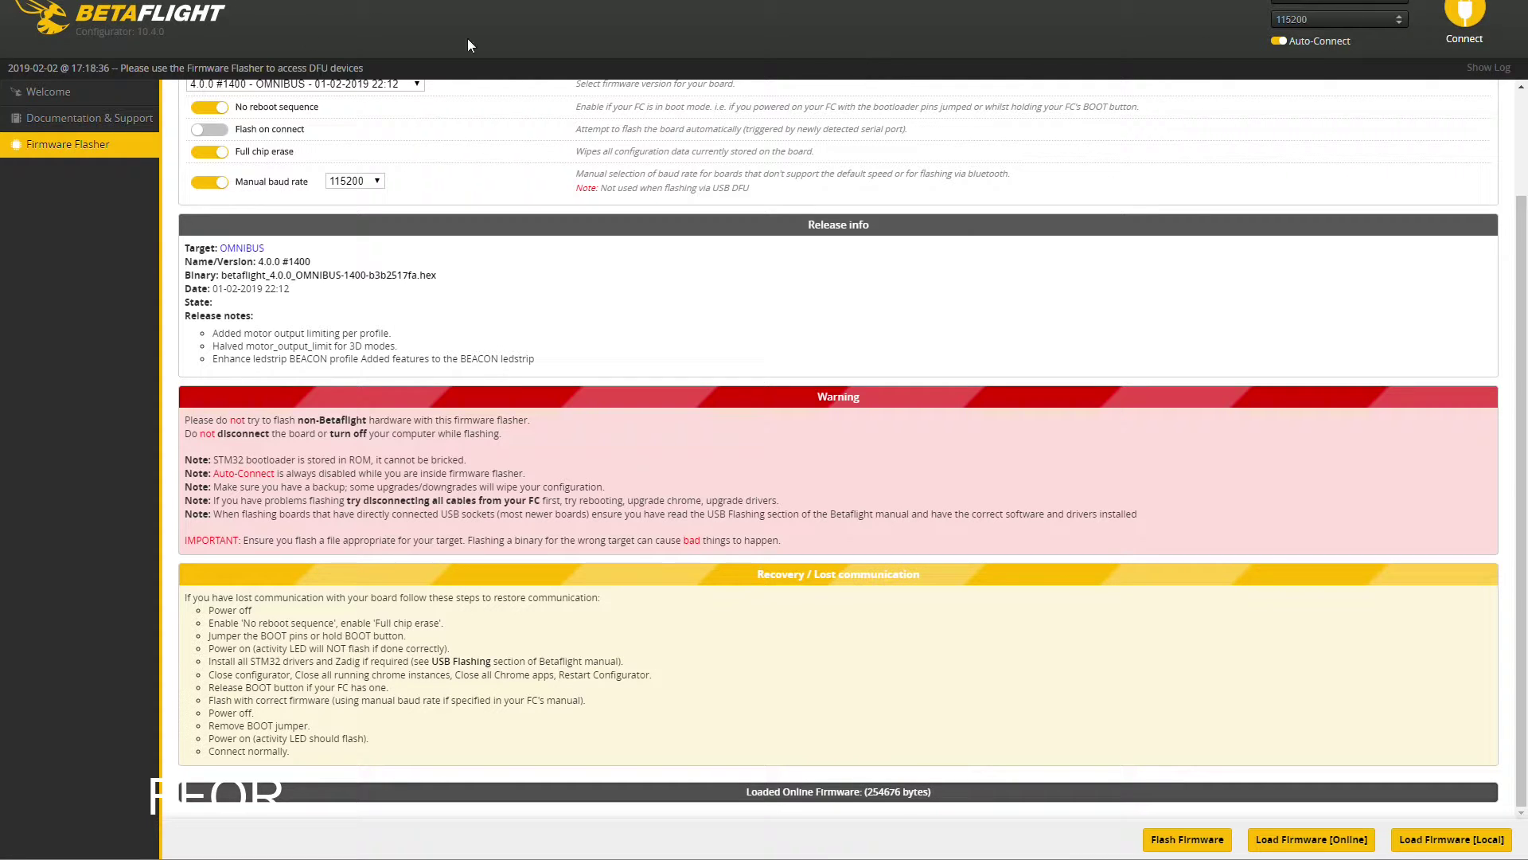
{"action": "left_click", "coordinate": [93, 92]}
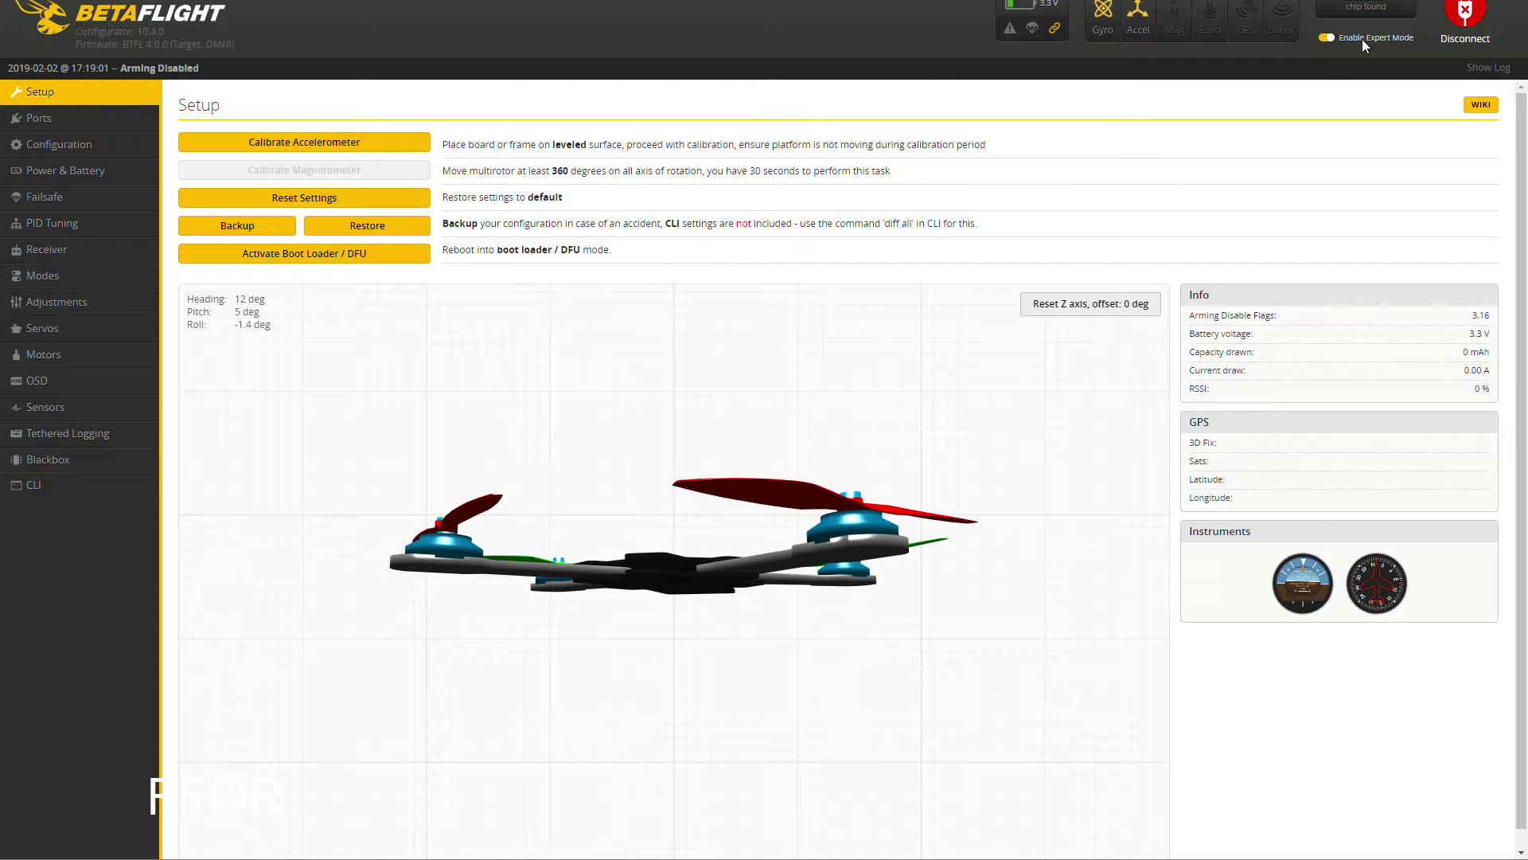
Keep Serial Rx on UART3 in the Ports settings and save and reboot.
{"action": "left_click", "coordinate": [81, 116]}
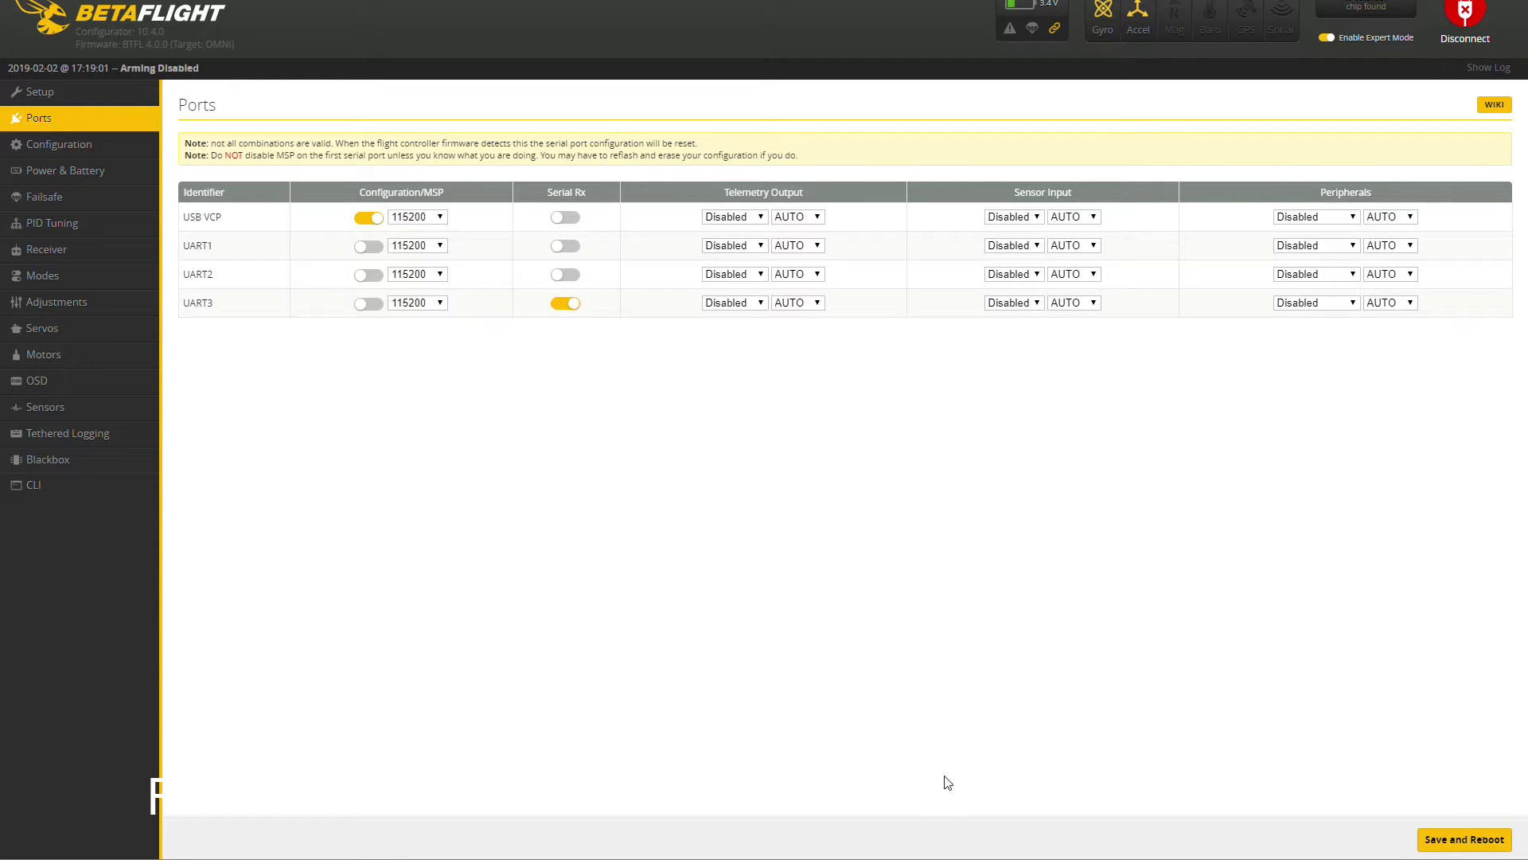
{"action": "left_click", "coordinate": [1453, 845]}
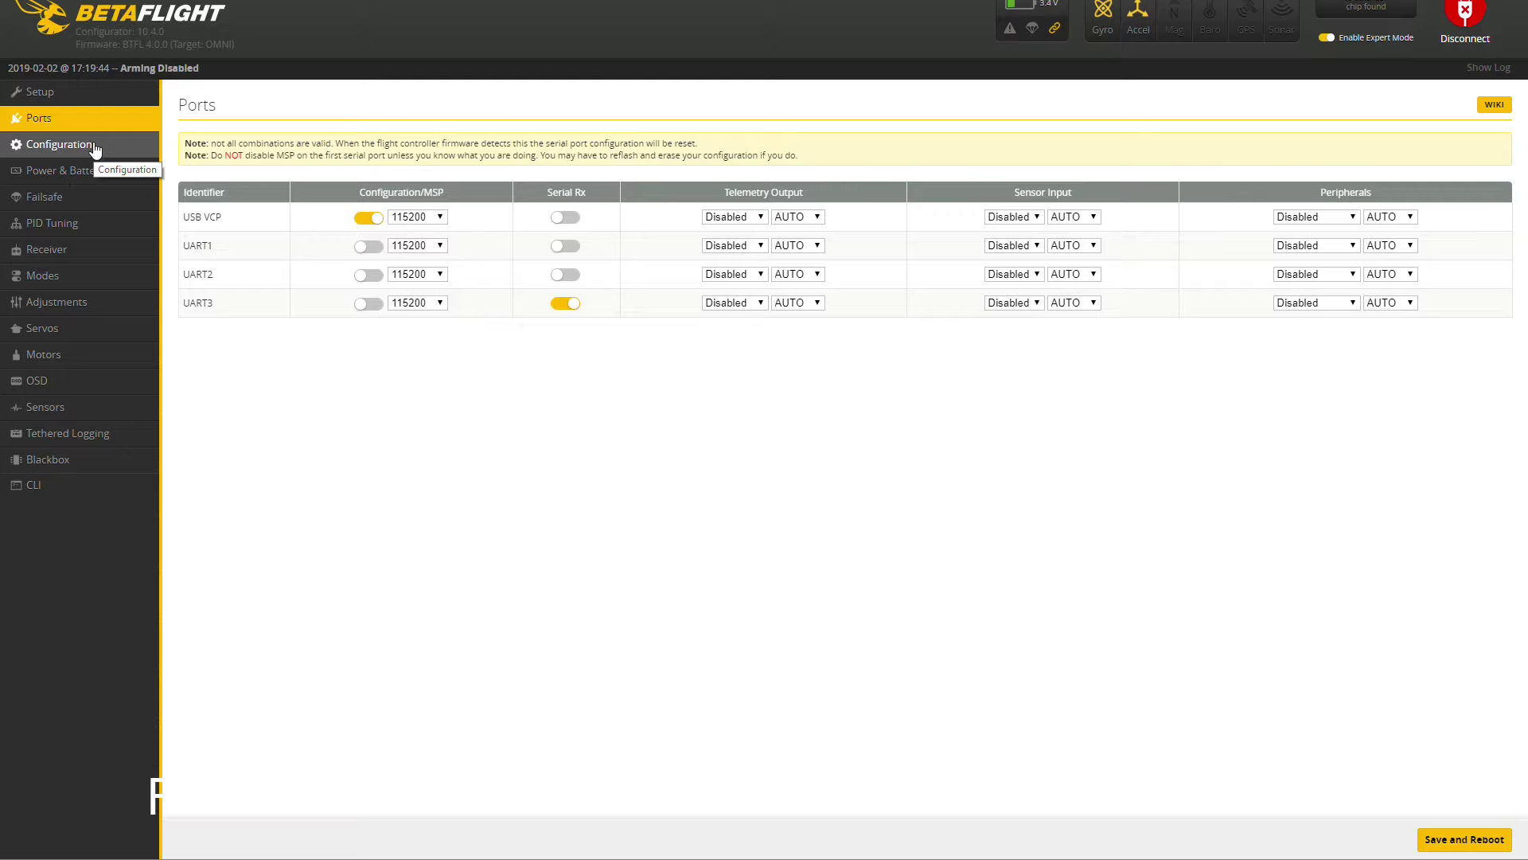
Enter 5.6 as motor idle throttle and check the 180-degree maximum arm angle.
{"action": "left_click", "coordinate": [94, 146]}
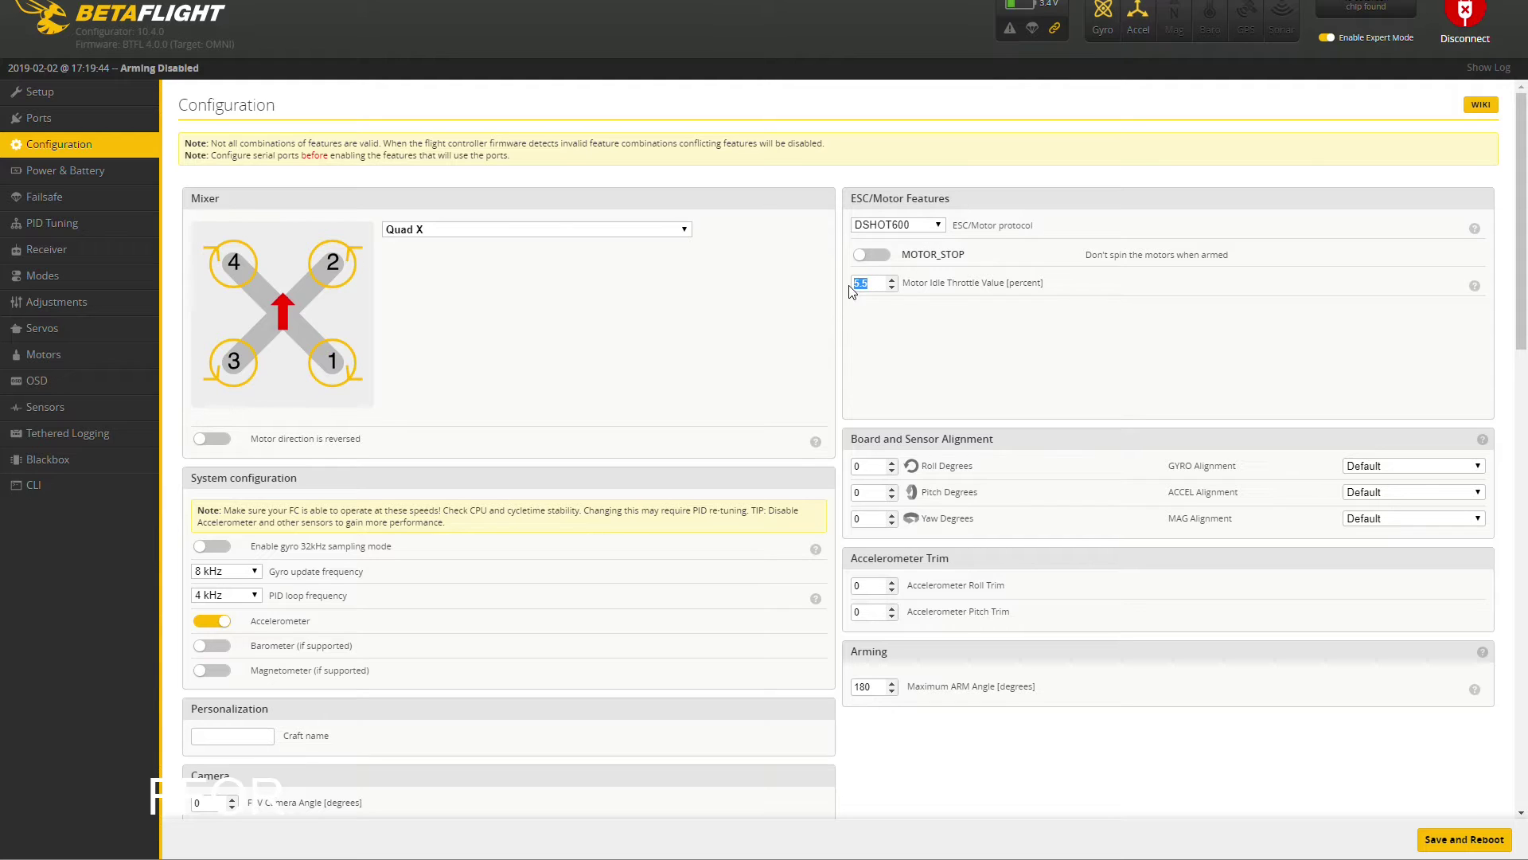
{"action": "left_click_drag", "start_coordinate": [873, 284], "coordinate": [858, 286]}
{"action": "left_click", "coordinate": [875, 283]}
{"action": "key", "text": "shift+Left"}
{"action": "key", "text": "shift+Left"}
{"action": "key", "text": "shift+Left"}
{"action": "type", "text": "5.6"}
{"action": "left_click_drag", "start_coordinate": [877, 686], "coordinate": [846, 688]}
{"action": "left_click", "coordinate": [518, 439]}
{"action": "scroll", "coordinate": [521, 462], "scroll_direction": "down", "scroll_amount": 1}
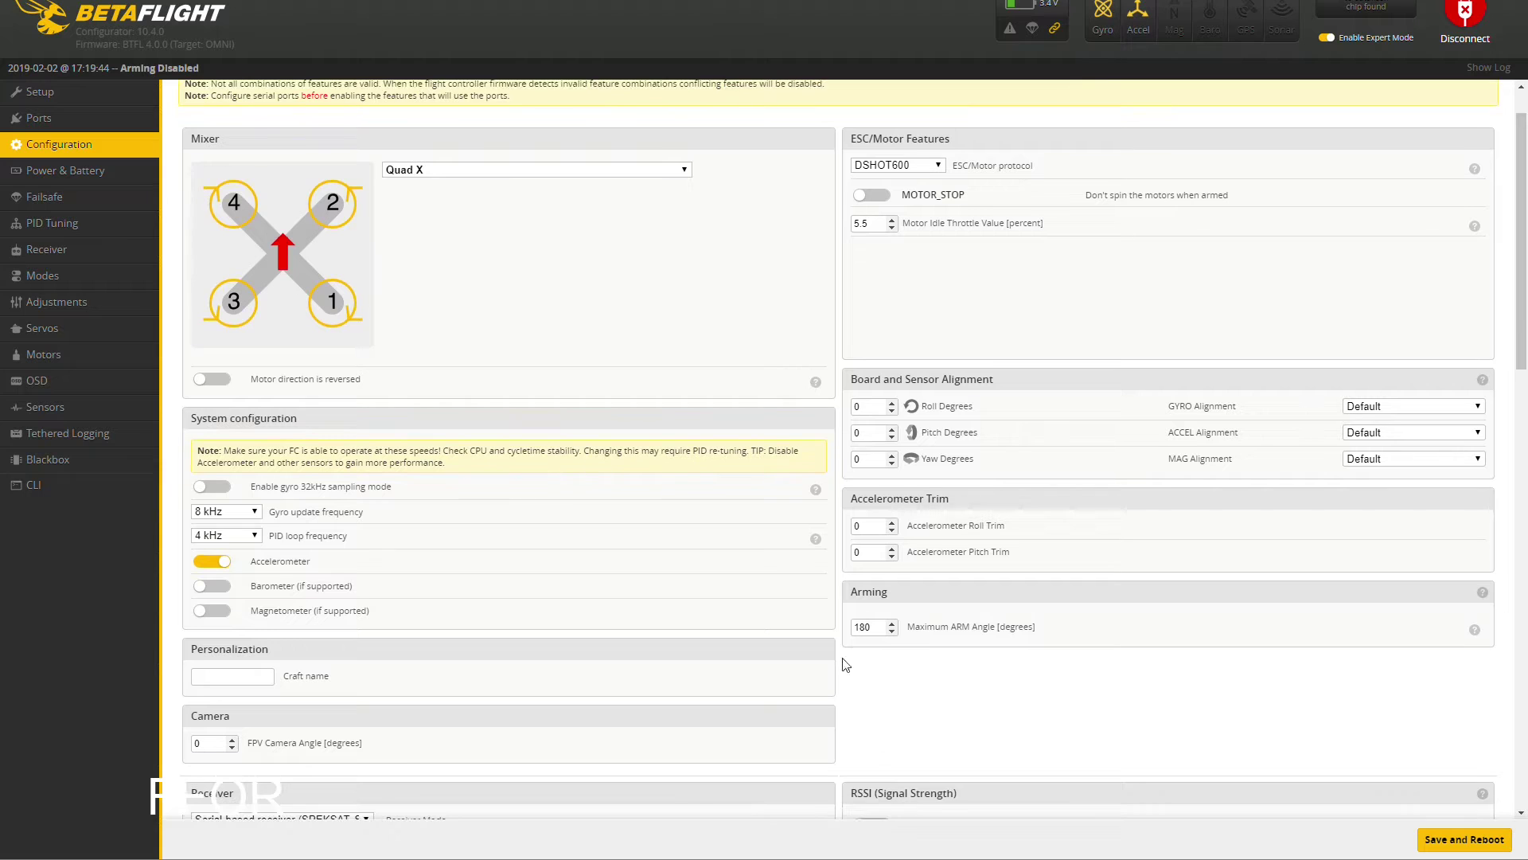
{"action": "scroll", "coordinate": [581, 429], "scroll_direction": "down", "scroll_amount": 3}
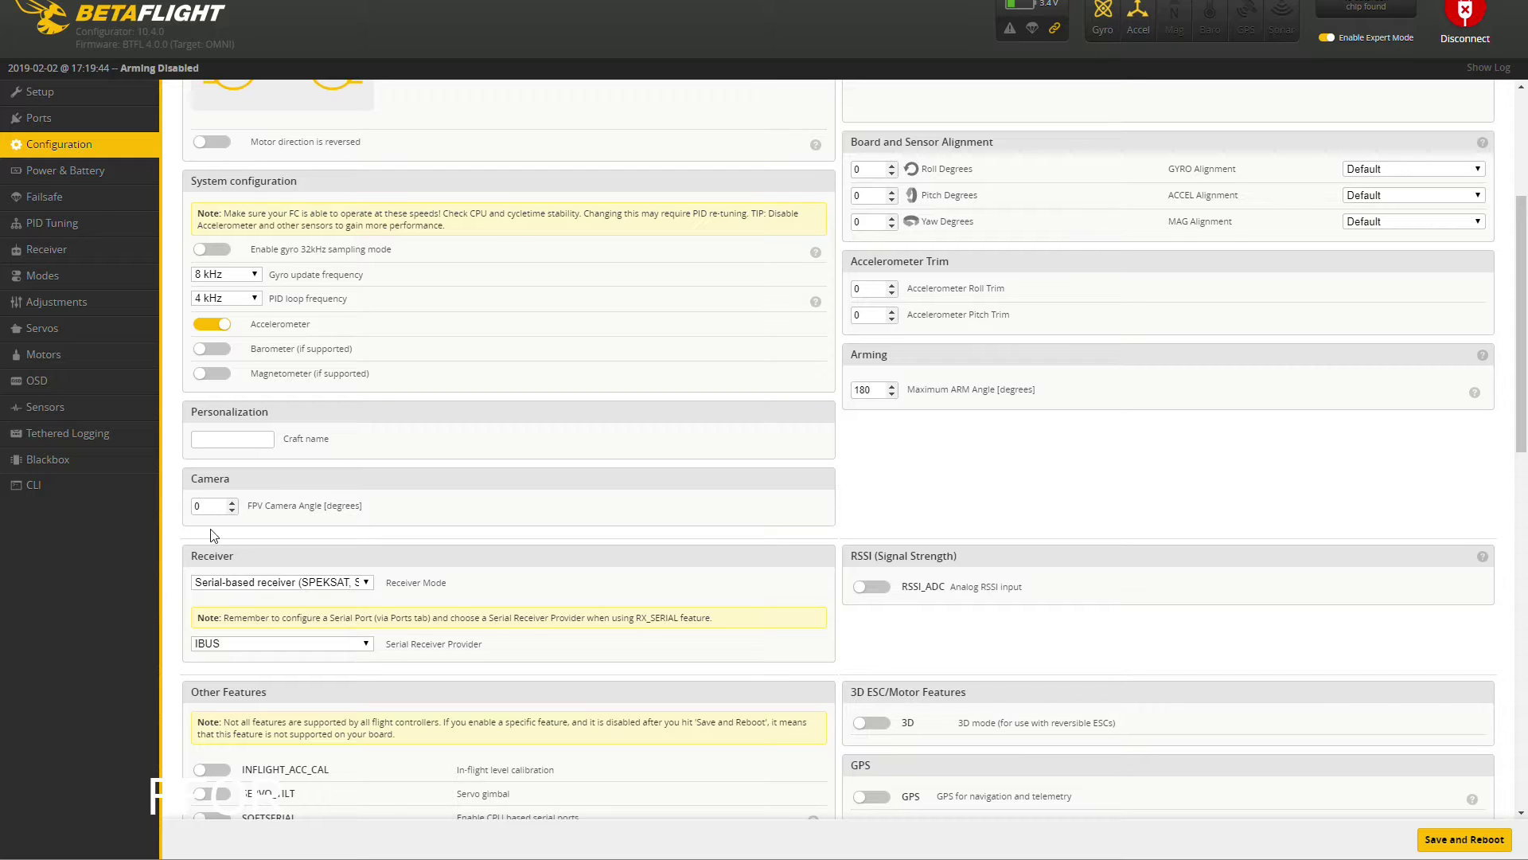
{"action": "left_click", "coordinate": [360, 591]}
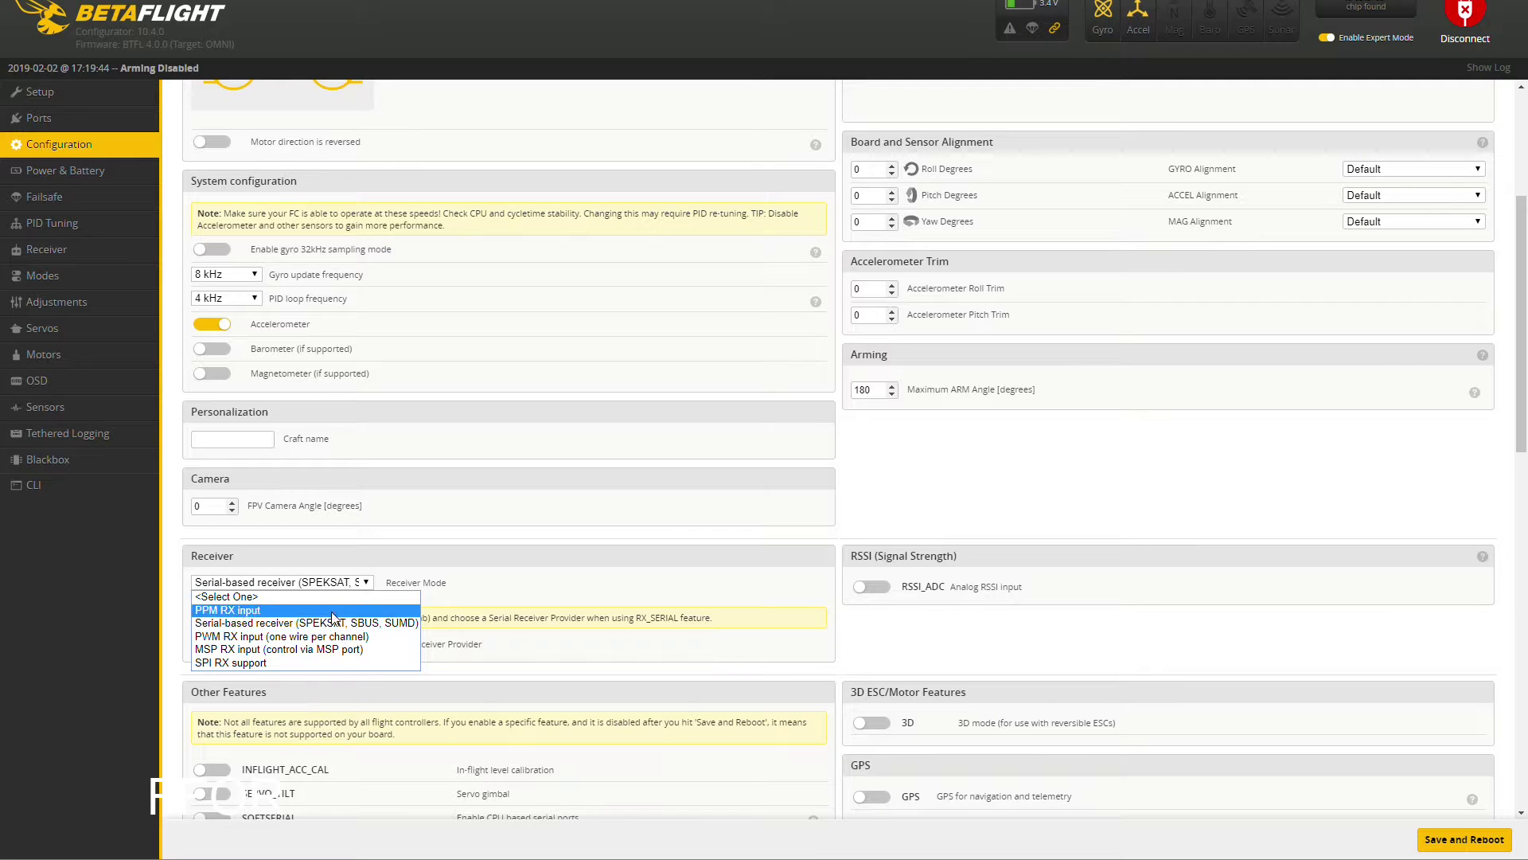
{"action": "left_click", "coordinate": [331, 611]}
{"action": "left_click", "coordinate": [366, 586]}
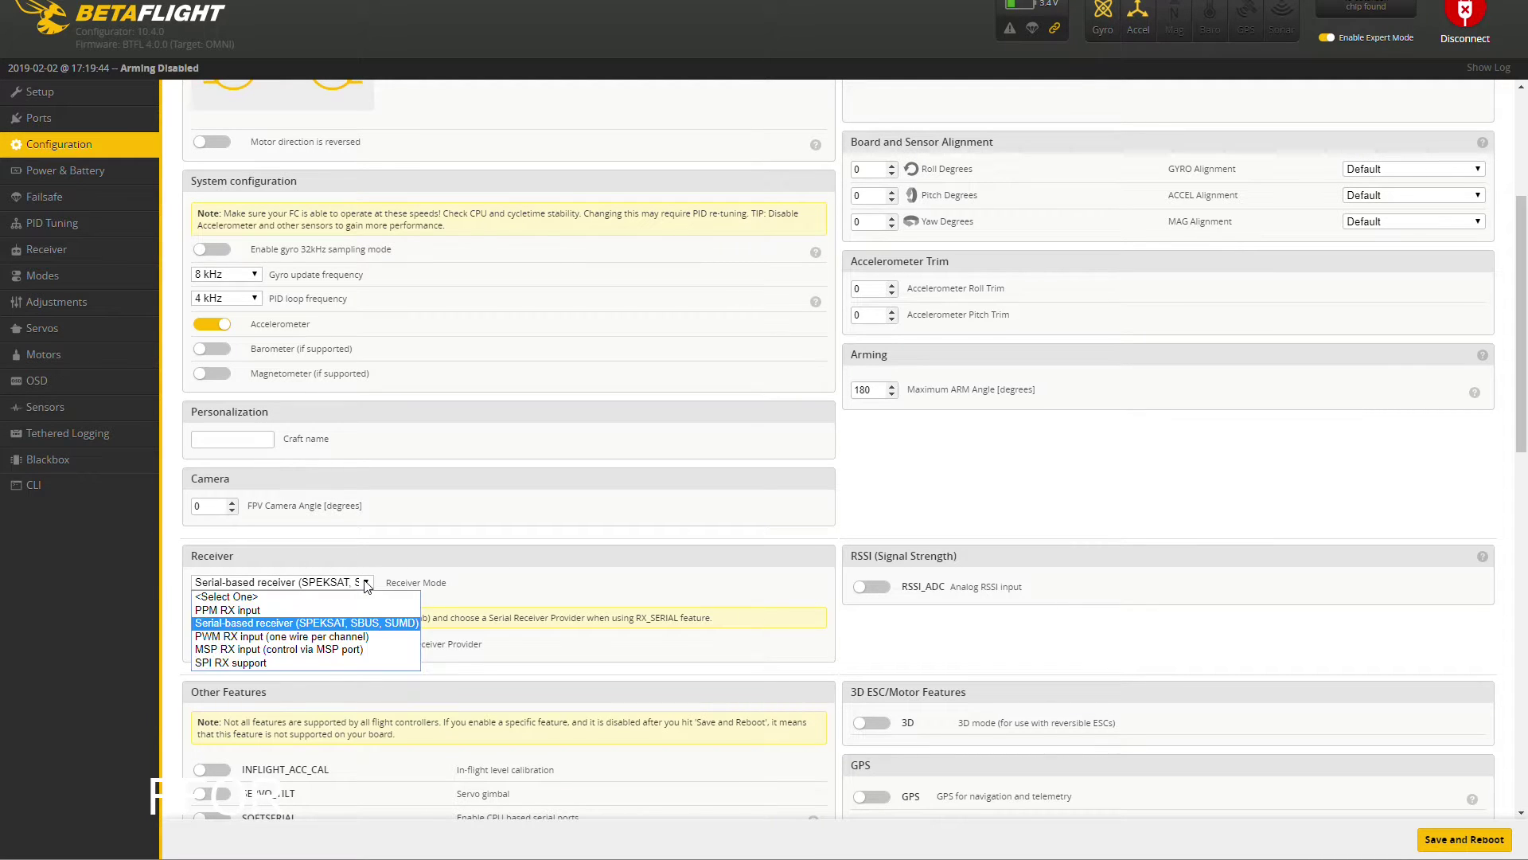
{"action": "left_click", "coordinate": [306, 627]}
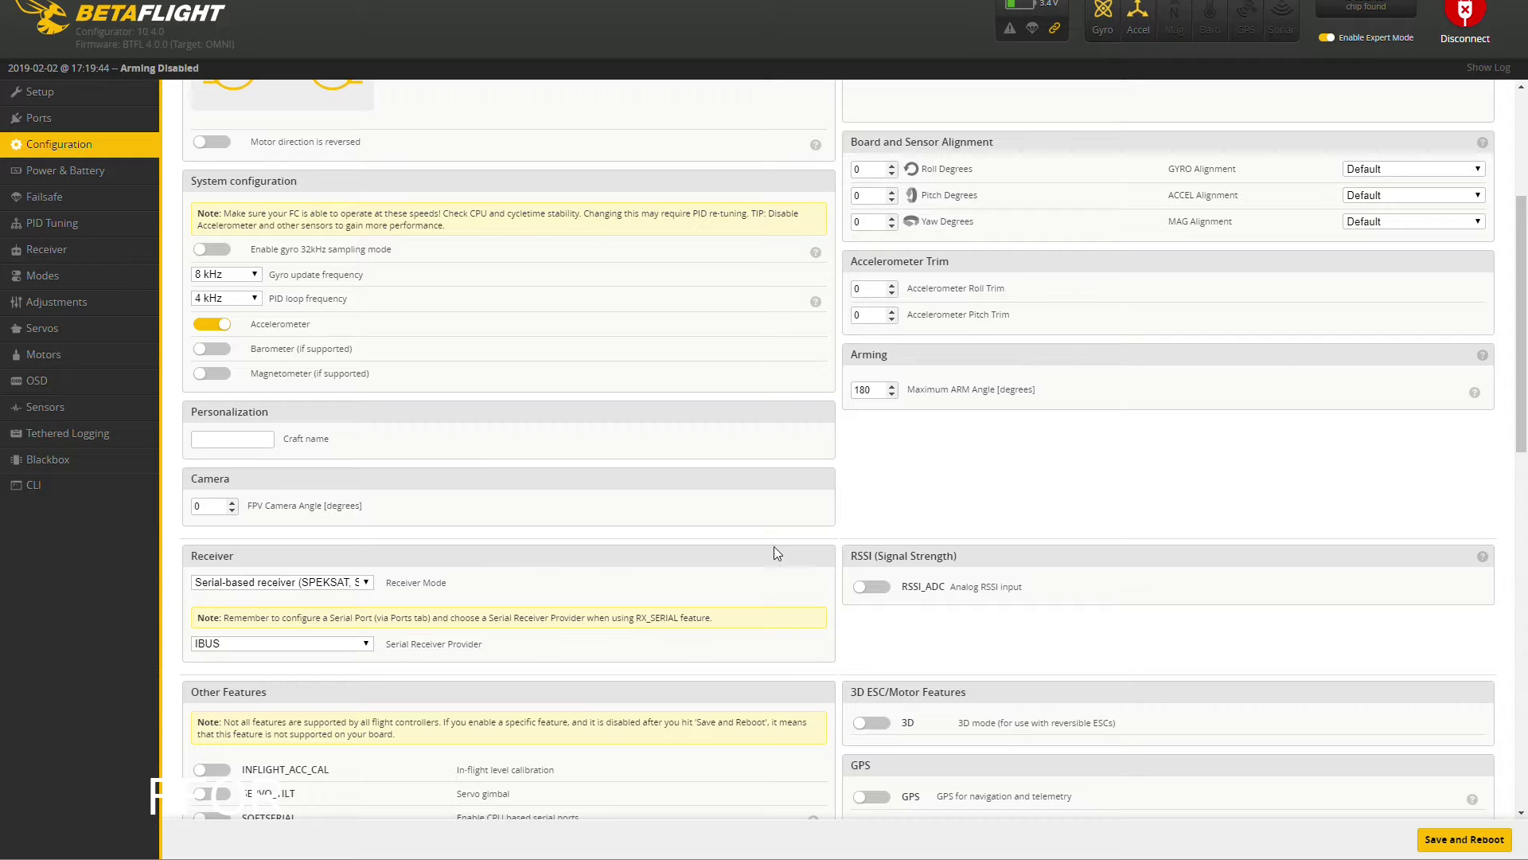
{"action": "middle_click", "coordinate": [1109, 588]}
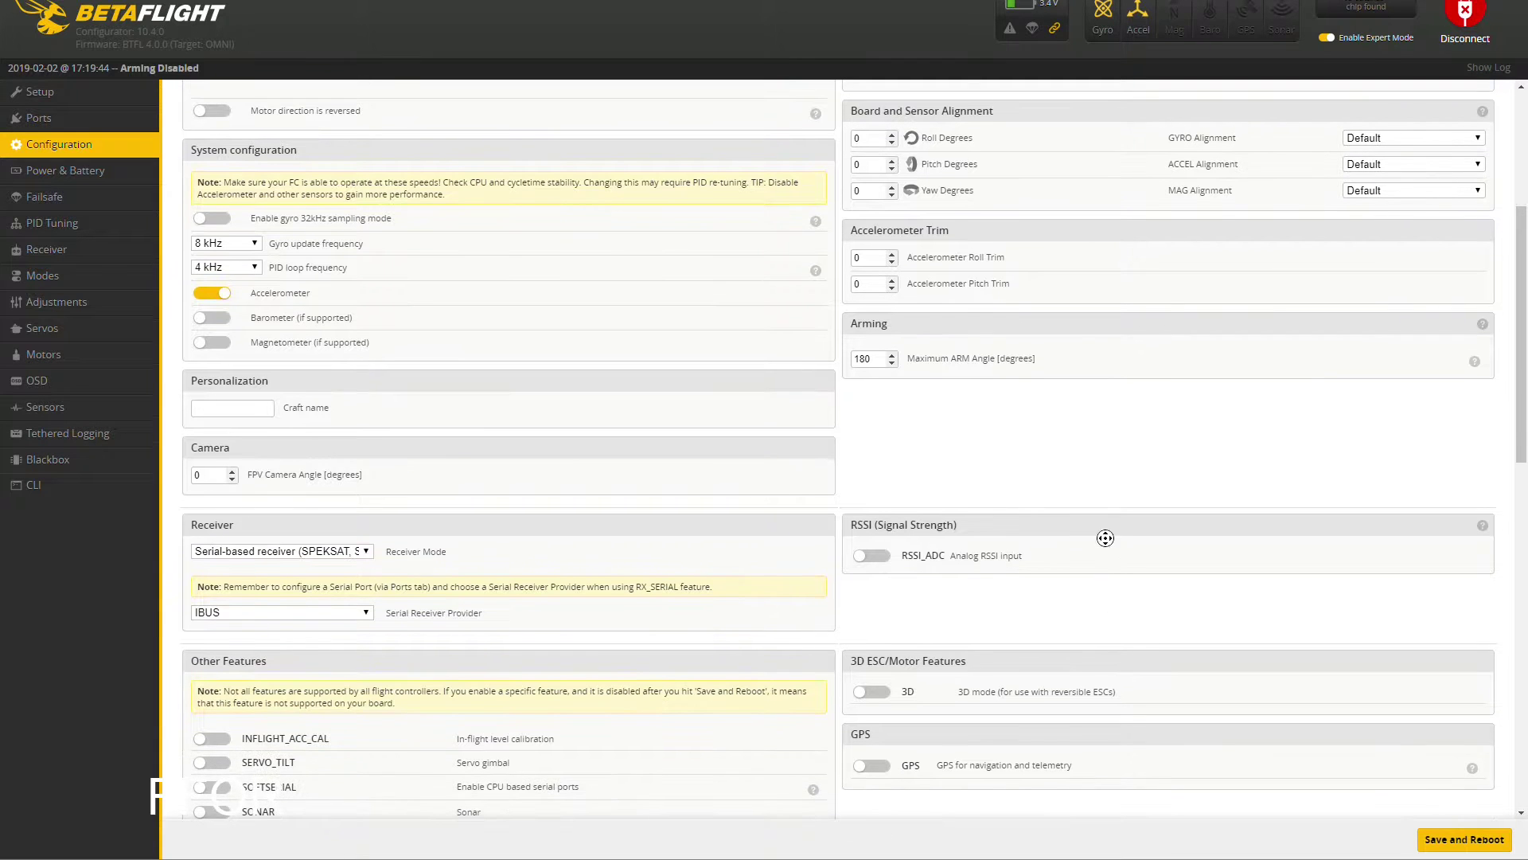
{"action": "scroll", "coordinate": [1106, 538], "scroll_direction": "down", "scroll_amount": 2}
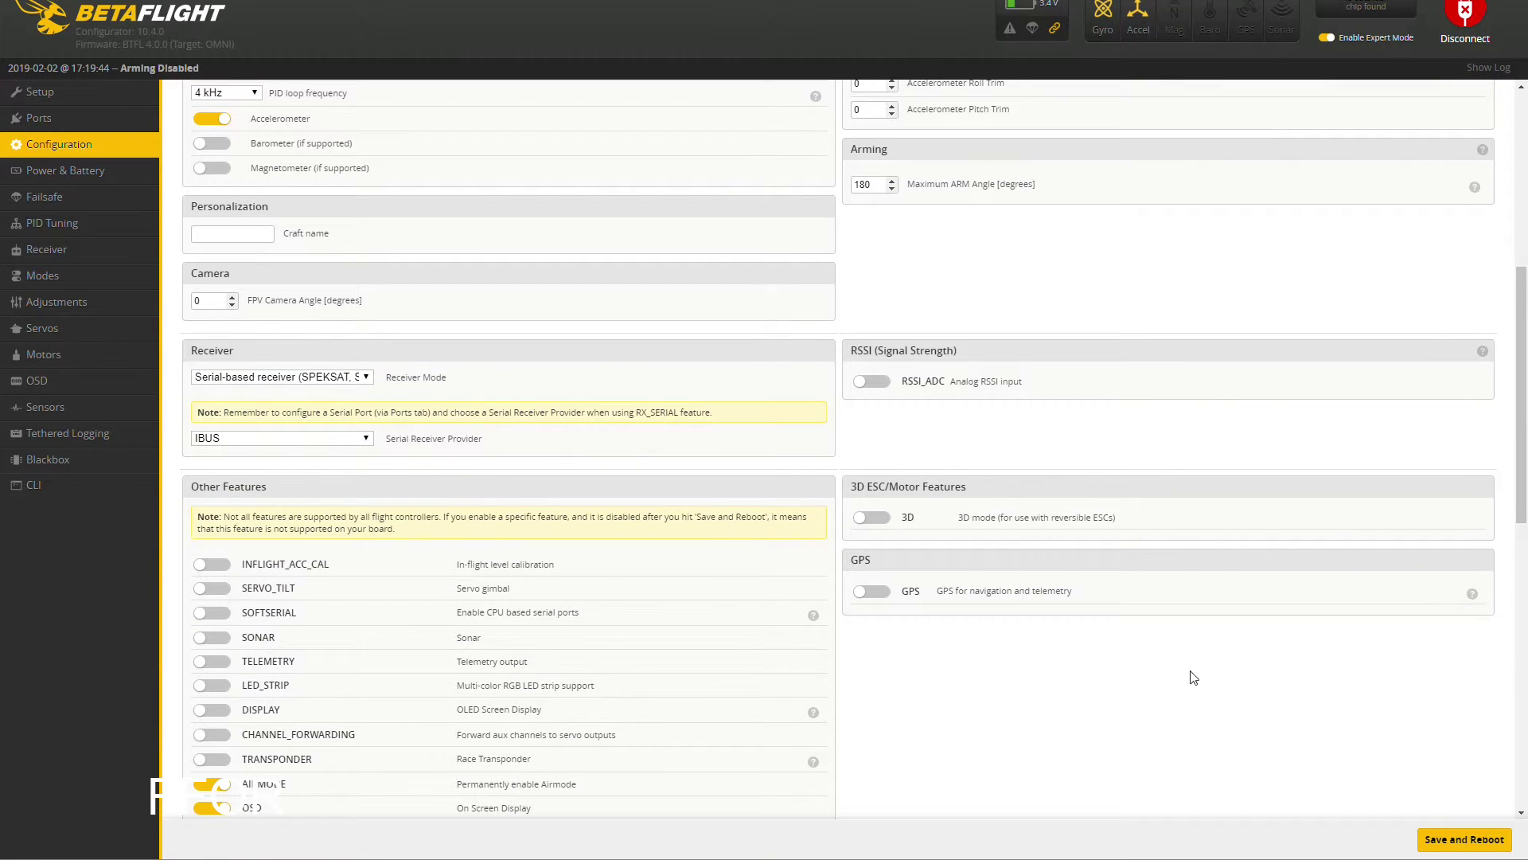
{"action": "scroll", "coordinate": [1234, 716], "scroll_direction": "down", "scroll_amount": 2}
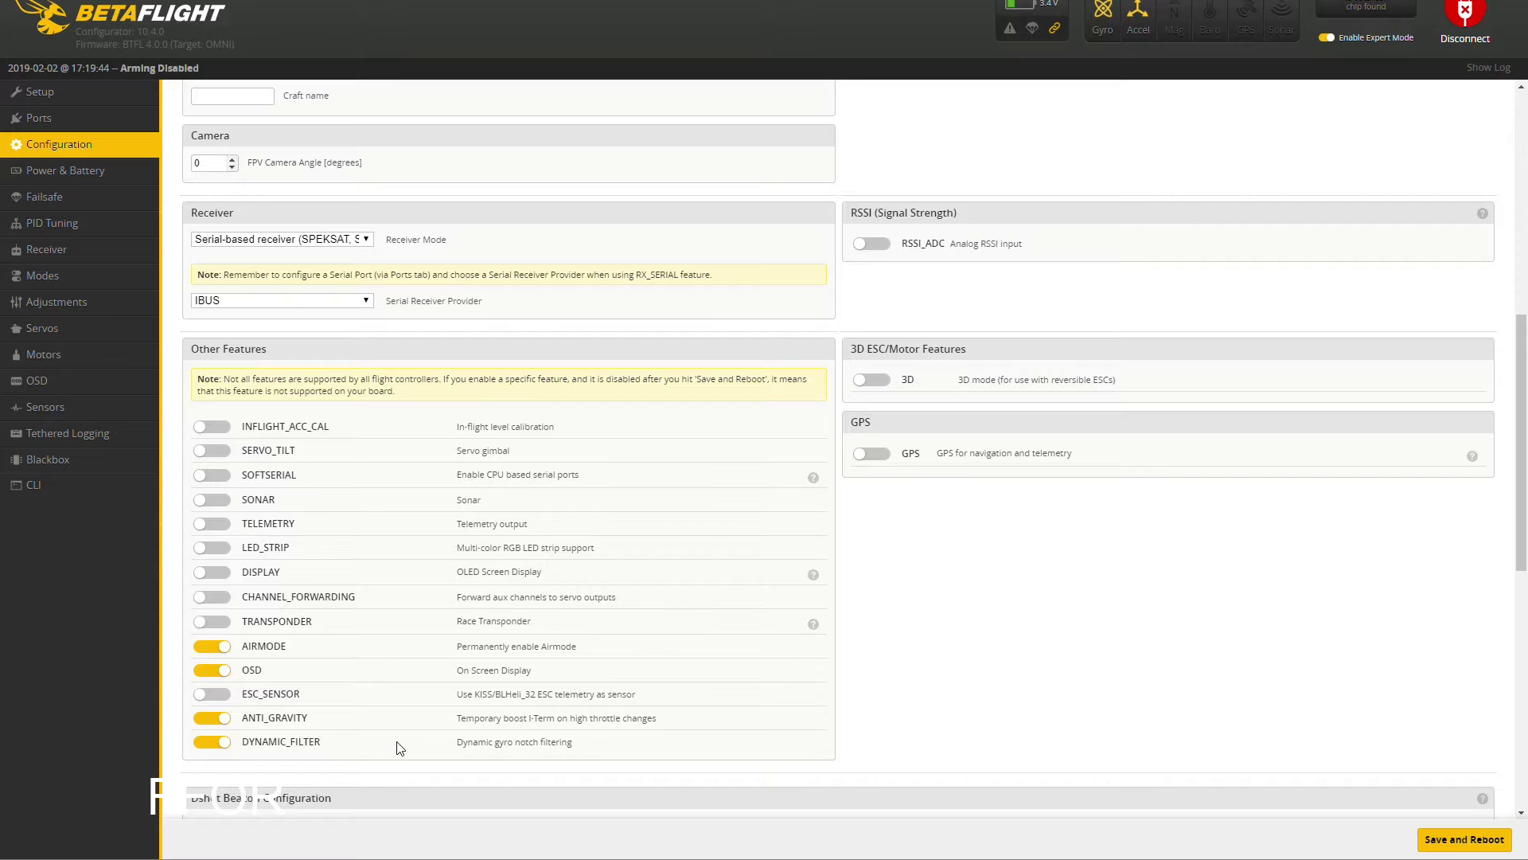
{"action": "scroll", "coordinate": [1202, 557], "scroll_direction": "down", "scroll_amount": 5}
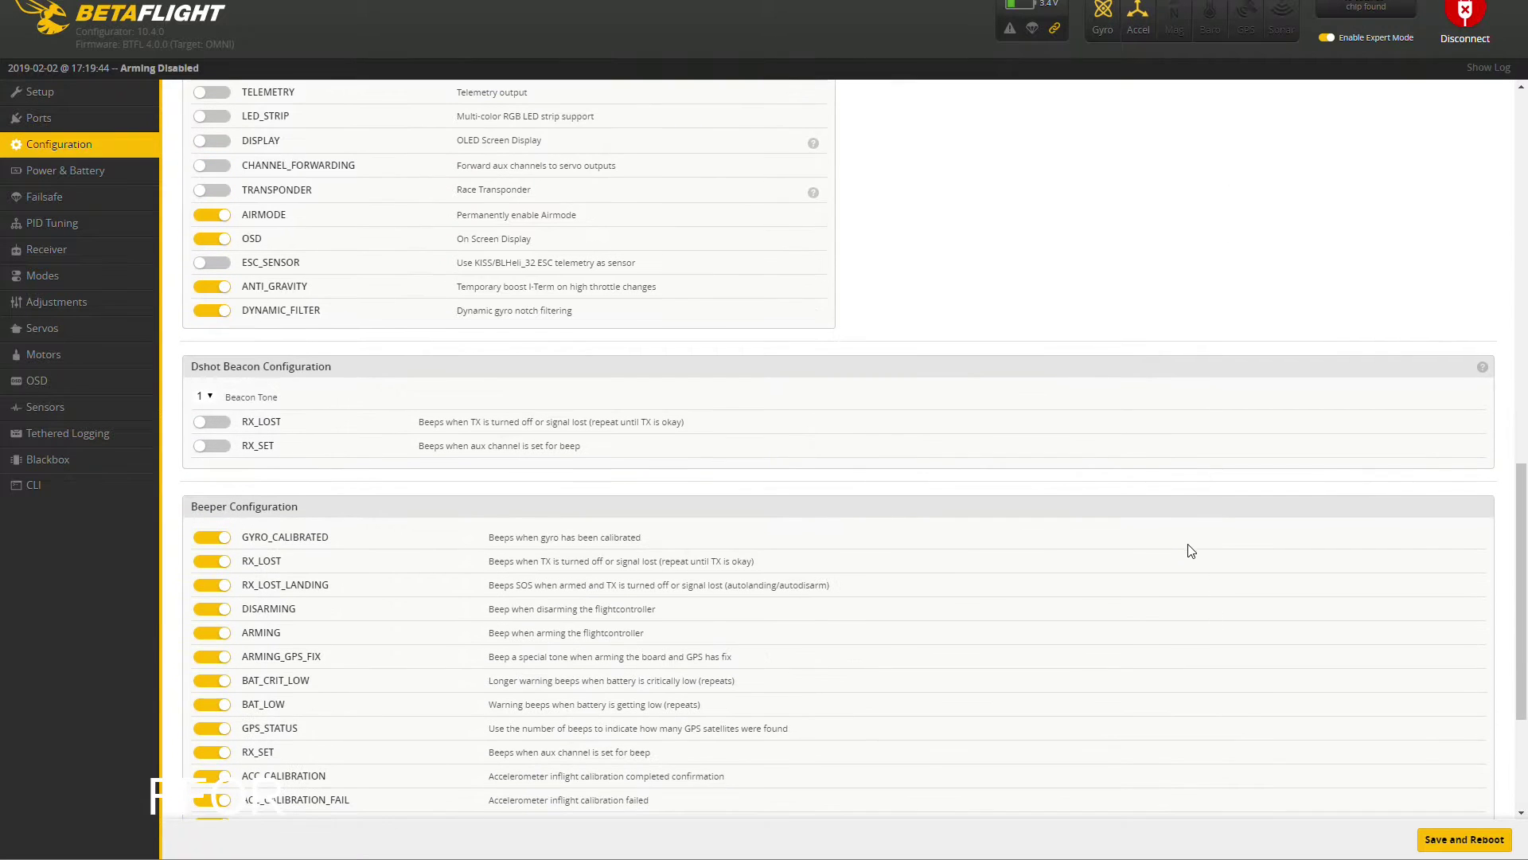
{"action": "scroll", "coordinate": [1169, 480], "scroll_direction": "down", "scroll_amount": 2}
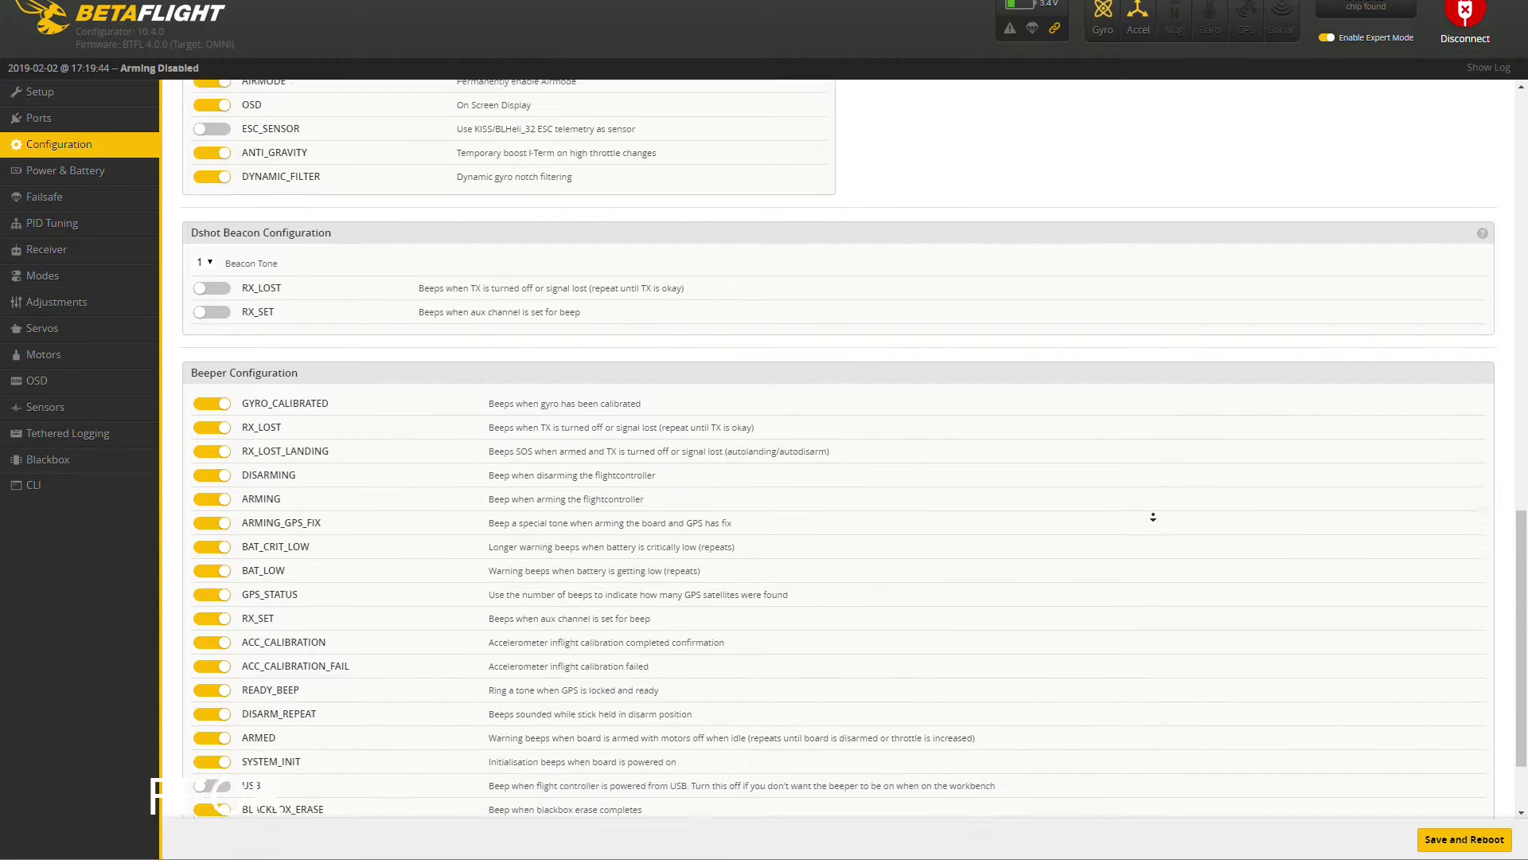
{"action": "scroll", "coordinate": [1153, 518], "scroll_direction": "down", "scroll_amount": 2}
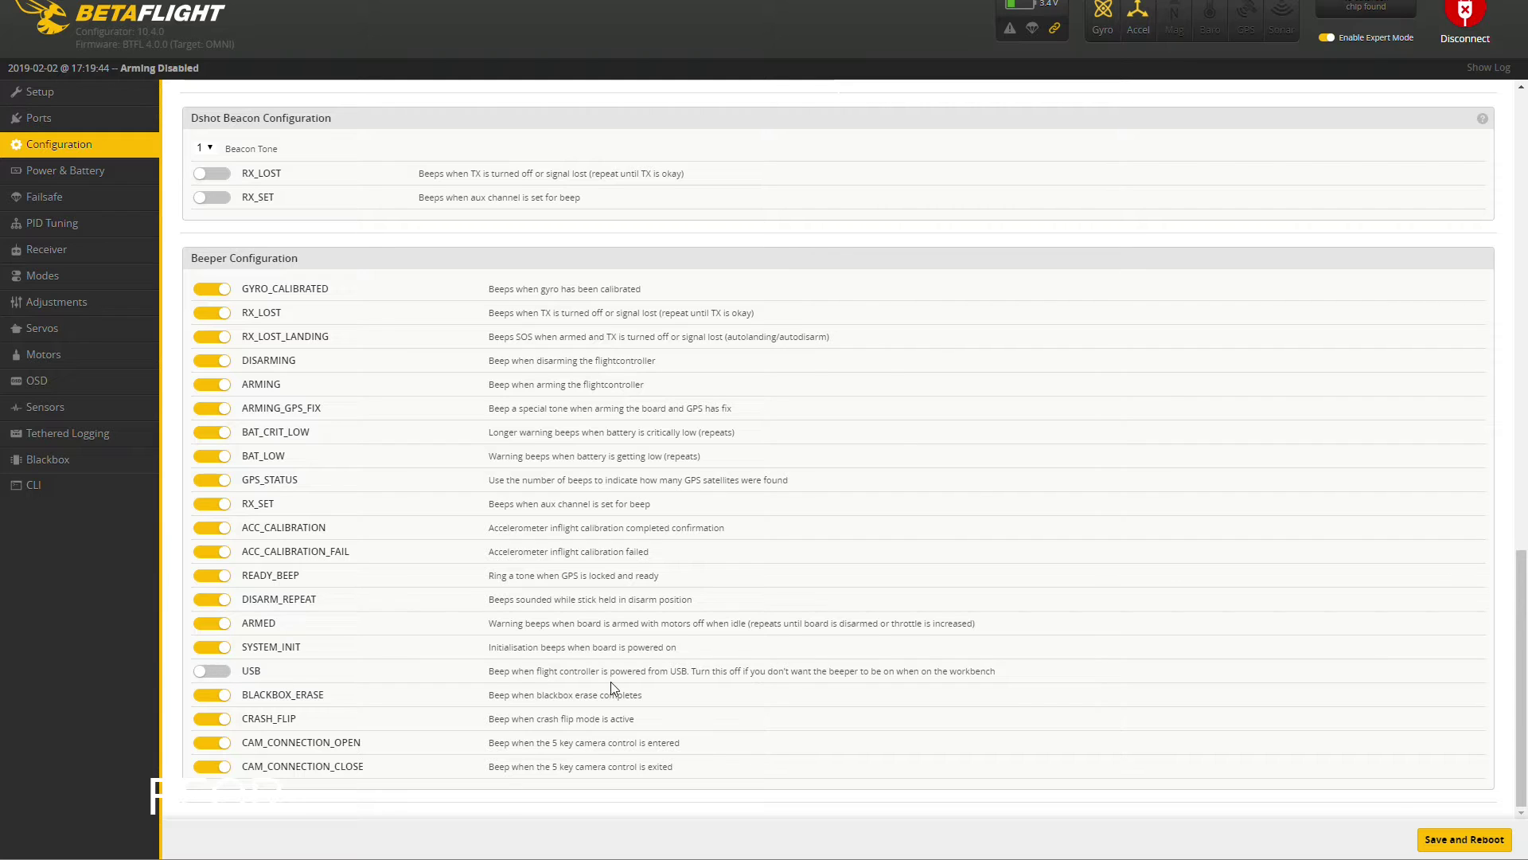
{"action": "left_click_drag", "start_coordinate": [687, 672], "coordinate": [1015, 676]}
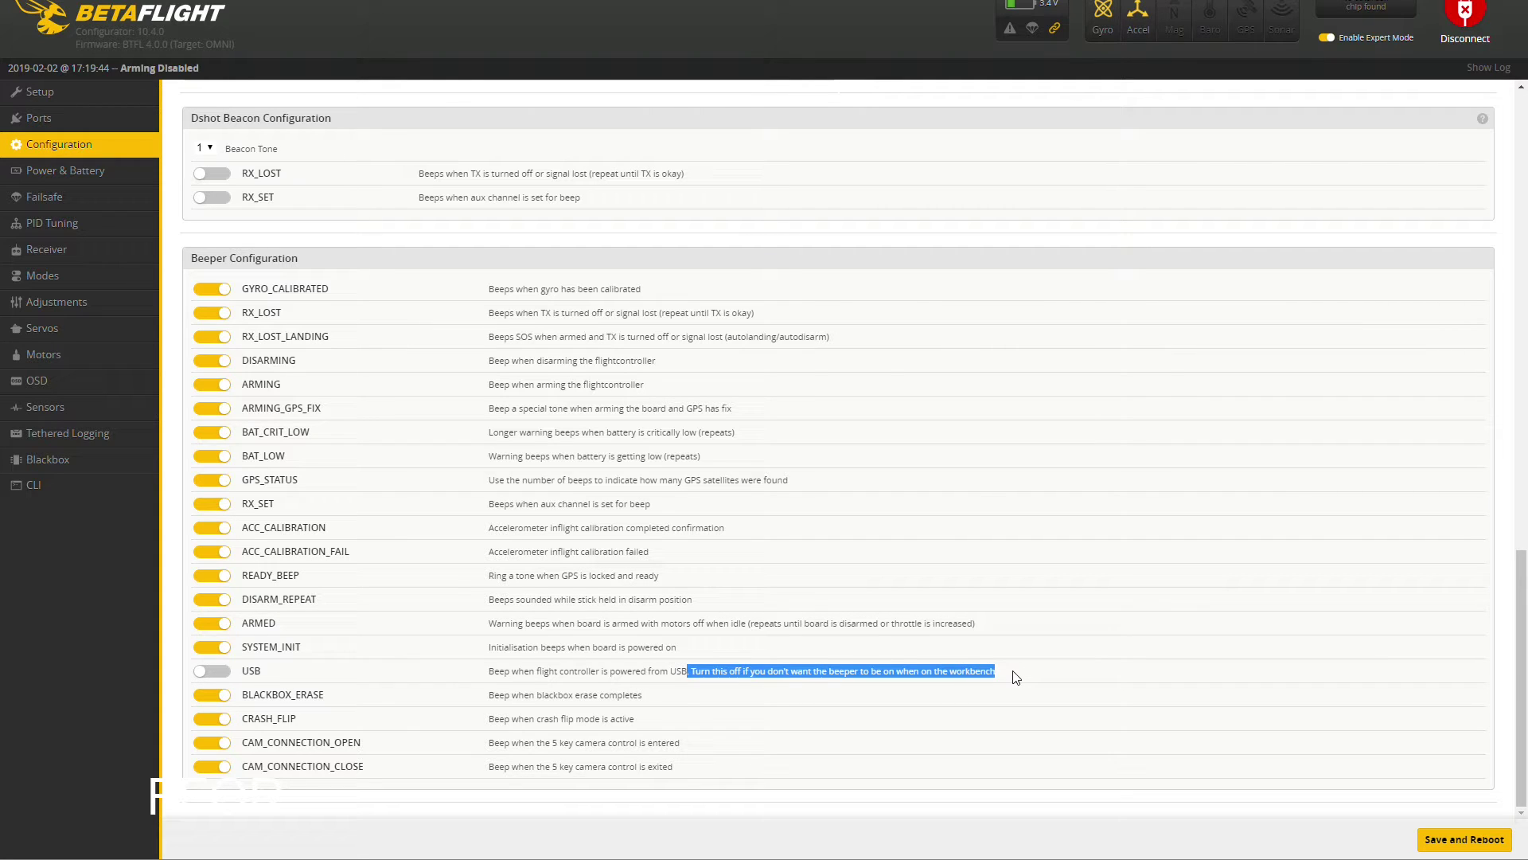
{"action": "left_click", "coordinate": [1016, 676]}
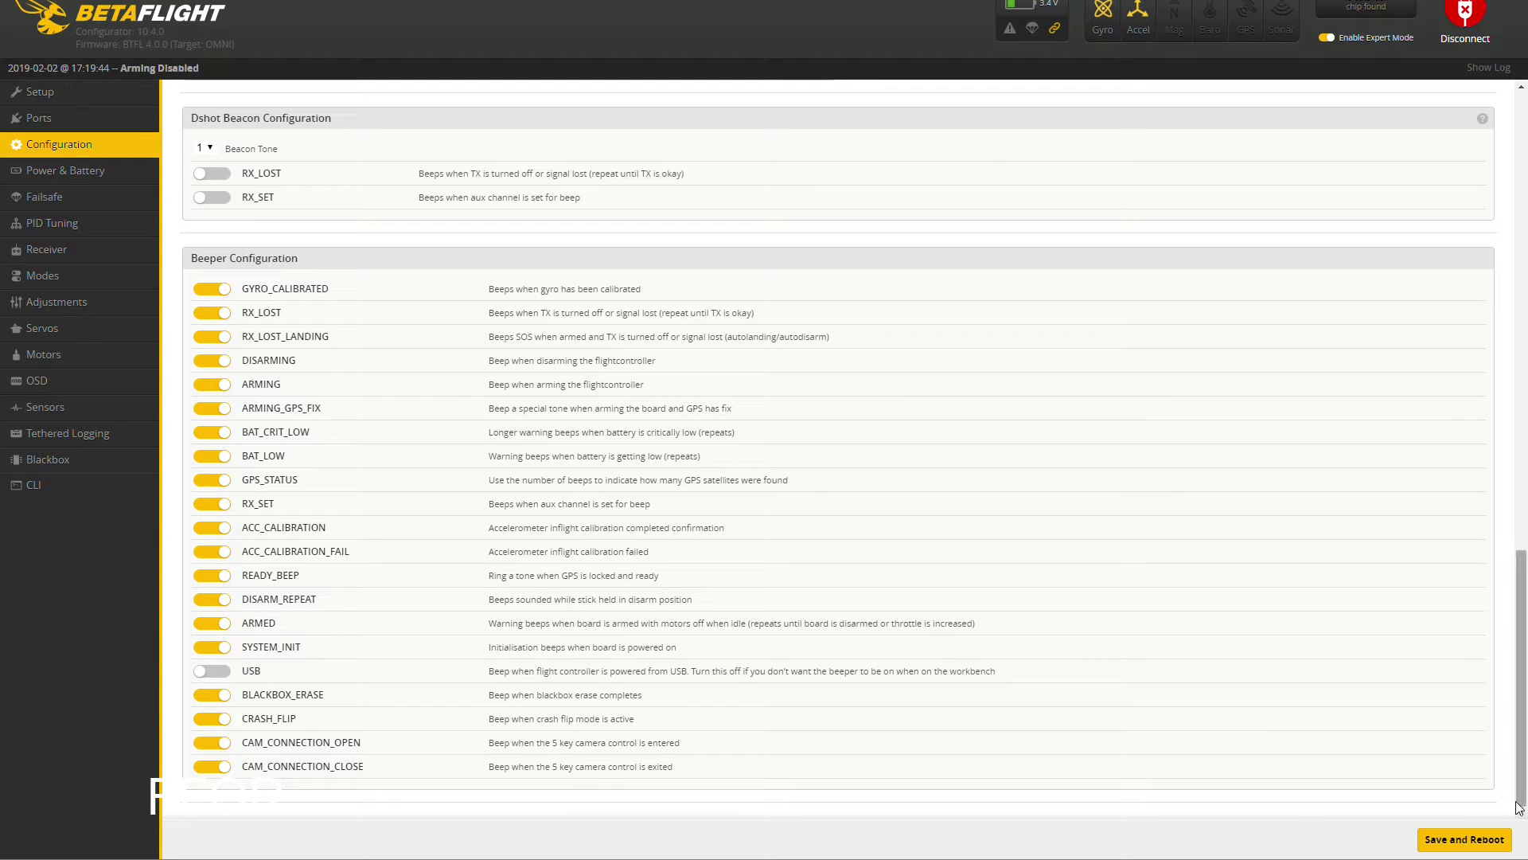
{"action": "scroll", "coordinate": [1058, 487], "scroll_direction": "up", "scroll_amount": 20}
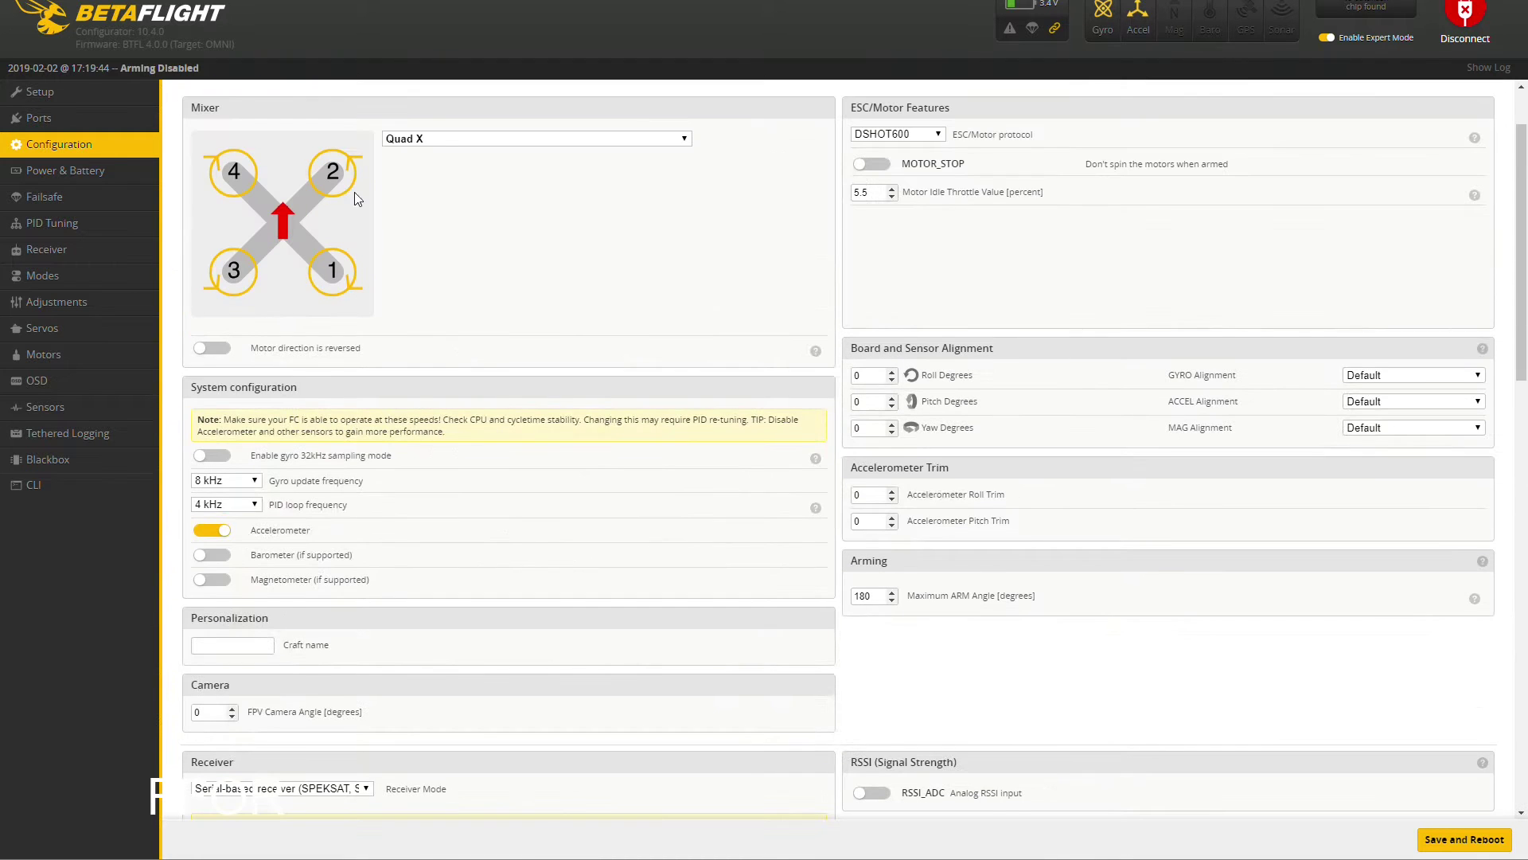
Show the Power & Battery page: Onboard ADC, cells 3–4.3 V, warning 3.2 V.
{"action": "left_click", "coordinate": [66, 170]}
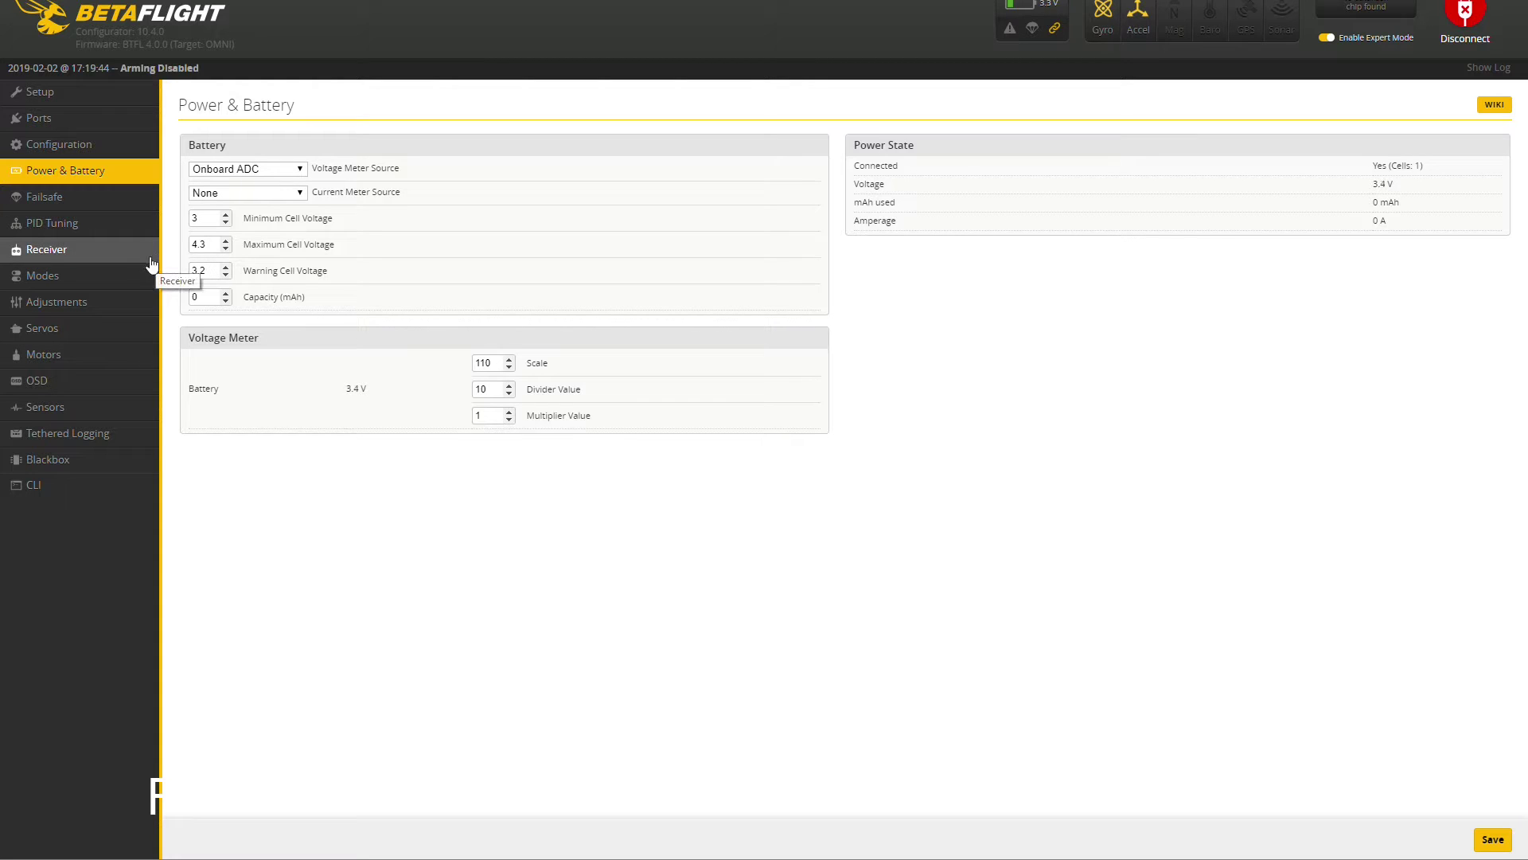
Review Failsafe: stage 2 guard time 8, throttle low delay 100, Drop procedure.
{"action": "left_click", "coordinate": [95, 204]}
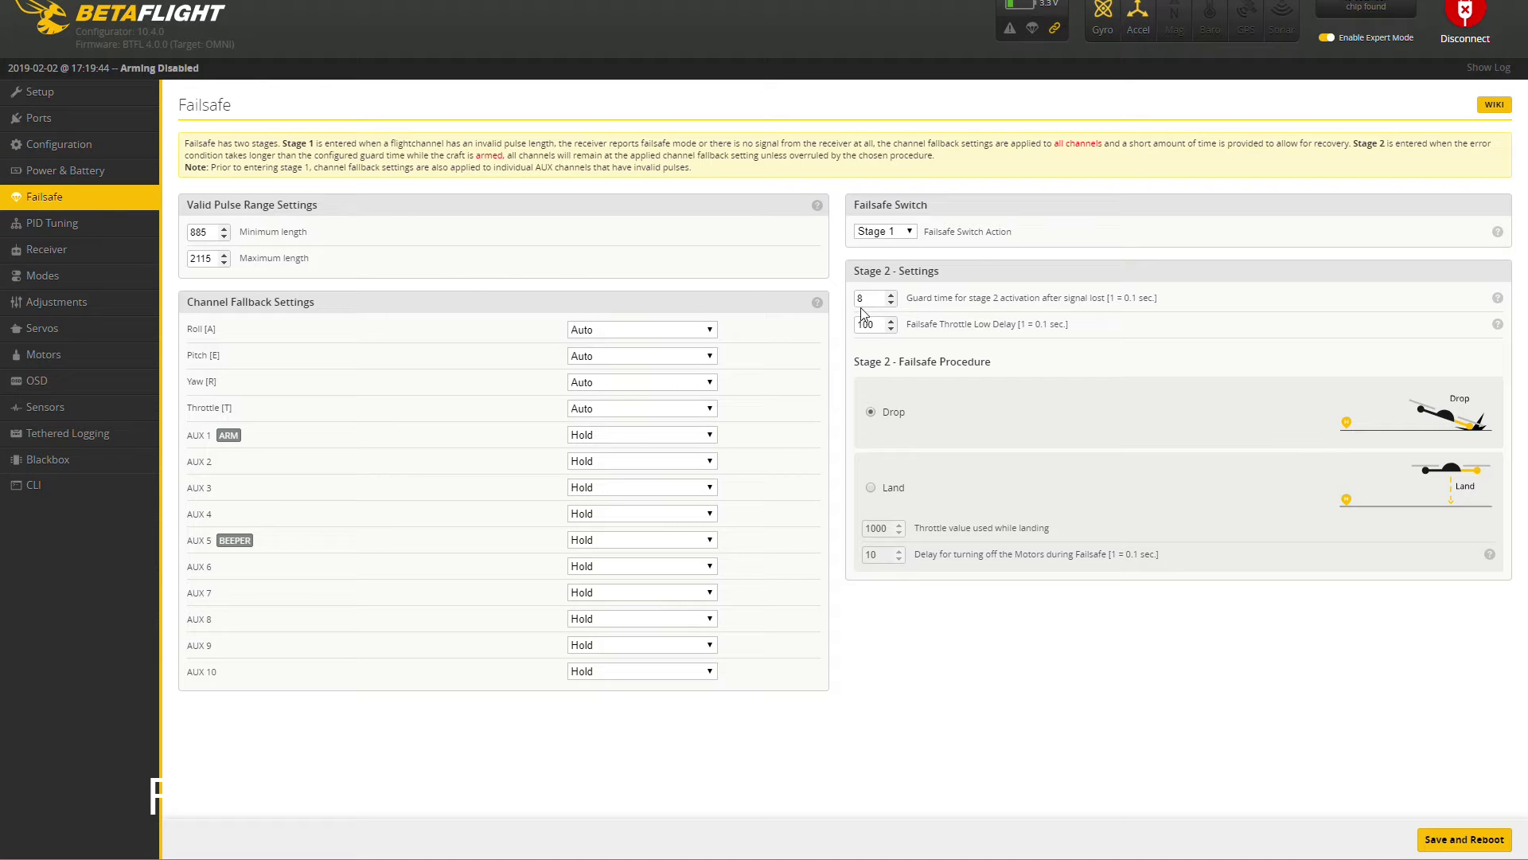
{"action": "double_click", "coordinate": [874, 297]}
{"action": "triple_click", "coordinate": [959, 327]}
{"action": "left_click", "coordinate": [1053, 333]}
{"action": "mouse_move", "coordinate": [1497, 326]}
{"action": "mouse_move", "coordinate": [936, 309]}
{"action": "left_mouse_down"}
{"action": "mouse_move", "coordinate": [1160, 296]}
{"action": "mouse_move", "coordinate": [922, 306]}
{"action": "left_mouse_up"}
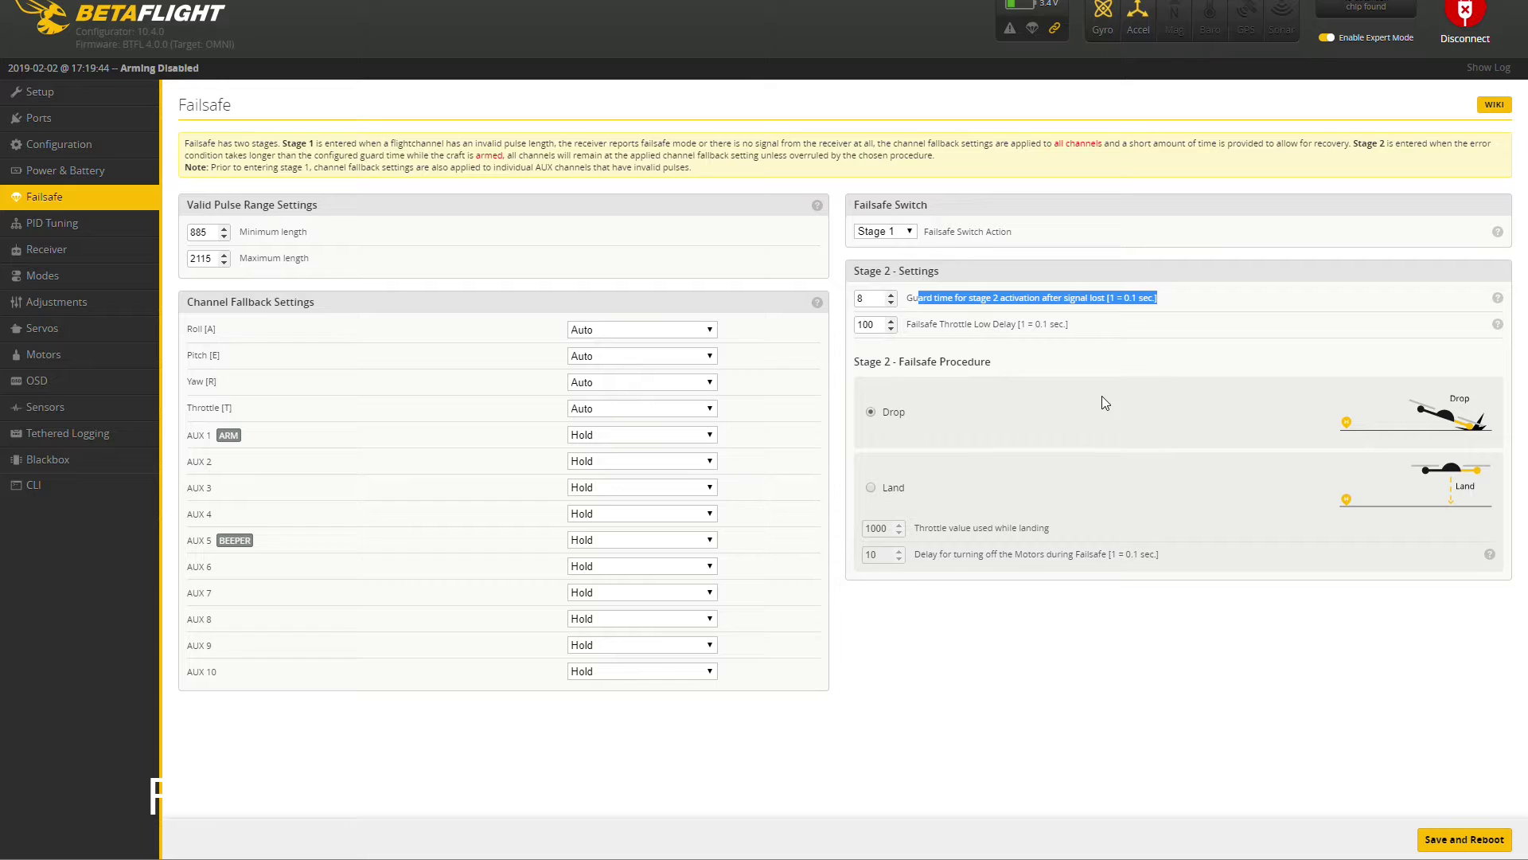
{"action": "left_click", "coordinate": [63, 225]}
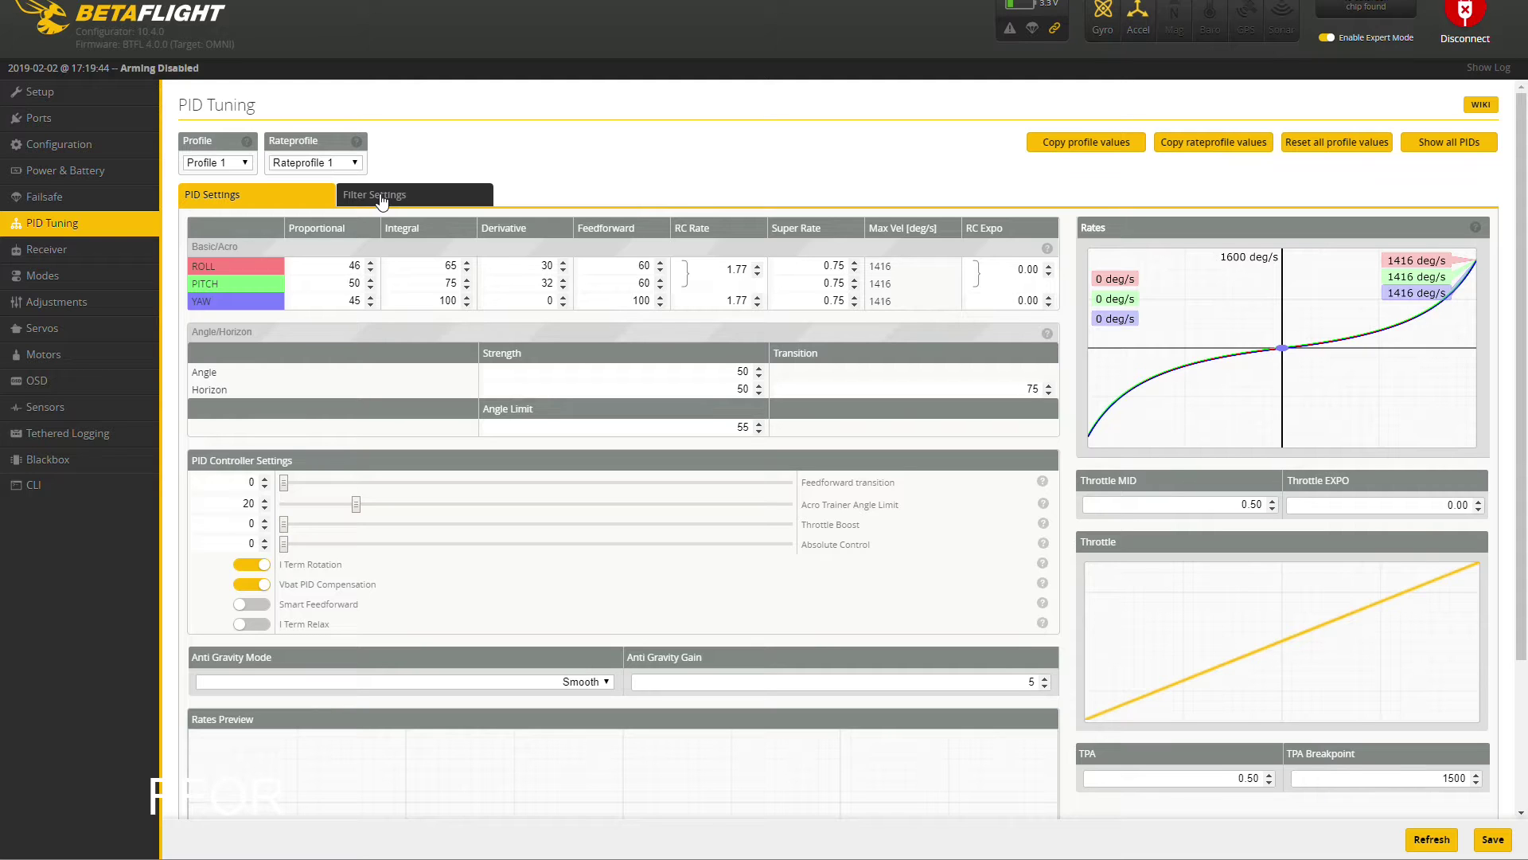
Move from the profile 1 PID values to the Filter Settings tab.
{"action": "left_click", "coordinate": [382, 199]}
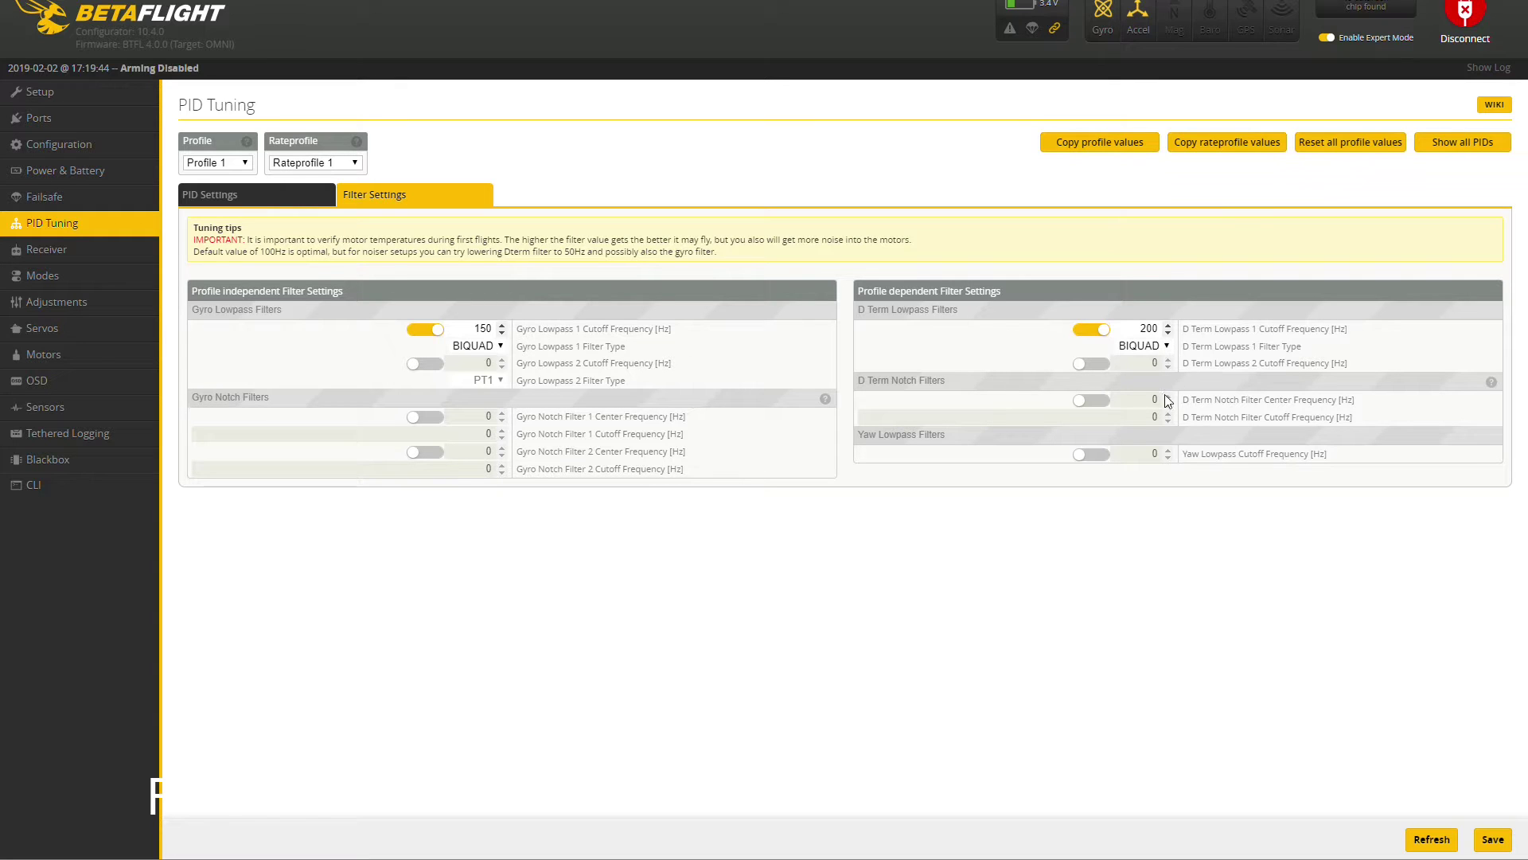
Check gyro lowpass 150 Hz and D-term lowpass 200 Hz, save, and return to PID Settings.
{"action": "double_click", "coordinate": [485, 327]}
{"action": "left_click", "coordinate": [1153, 321]}
{"action": "left_click_drag", "start_coordinate": [455, 325], "coordinate": [485, 323]}
{"action": "left_click", "coordinate": [468, 328]}
{"action": "double_click", "coordinate": [1143, 329]}
{"action": "left_click", "coordinate": [1149, 286]}
{"action": "double_click", "coordinate": [1144, 329]}
{"action": "left_click", "coordinate": [1134, 327]}
{"action": "left_click", "coordinate": [1482, 839]}
{"action": "left_click", "coordinate": [258, 197]}
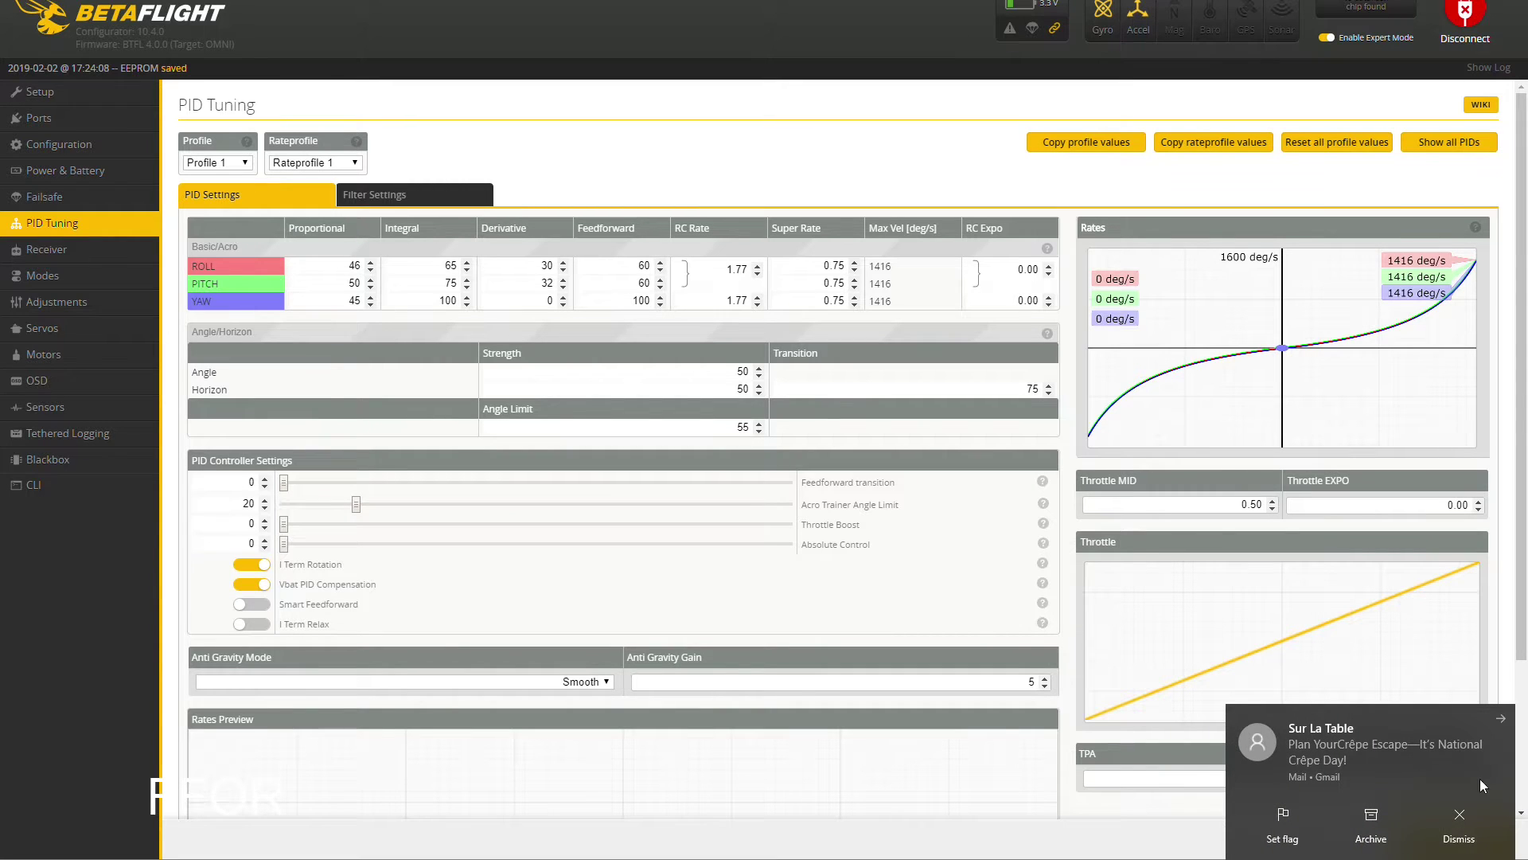
Dismiss the mail notification, keep Smooth anti gravity mode, and go to the Receiver page.
{"action": "left_click", "coordinate": [1442, 812]}
{"action": "scroll", "coordinate": [669, 157], "scroll_direction": "down", "scroll_amount": 1}
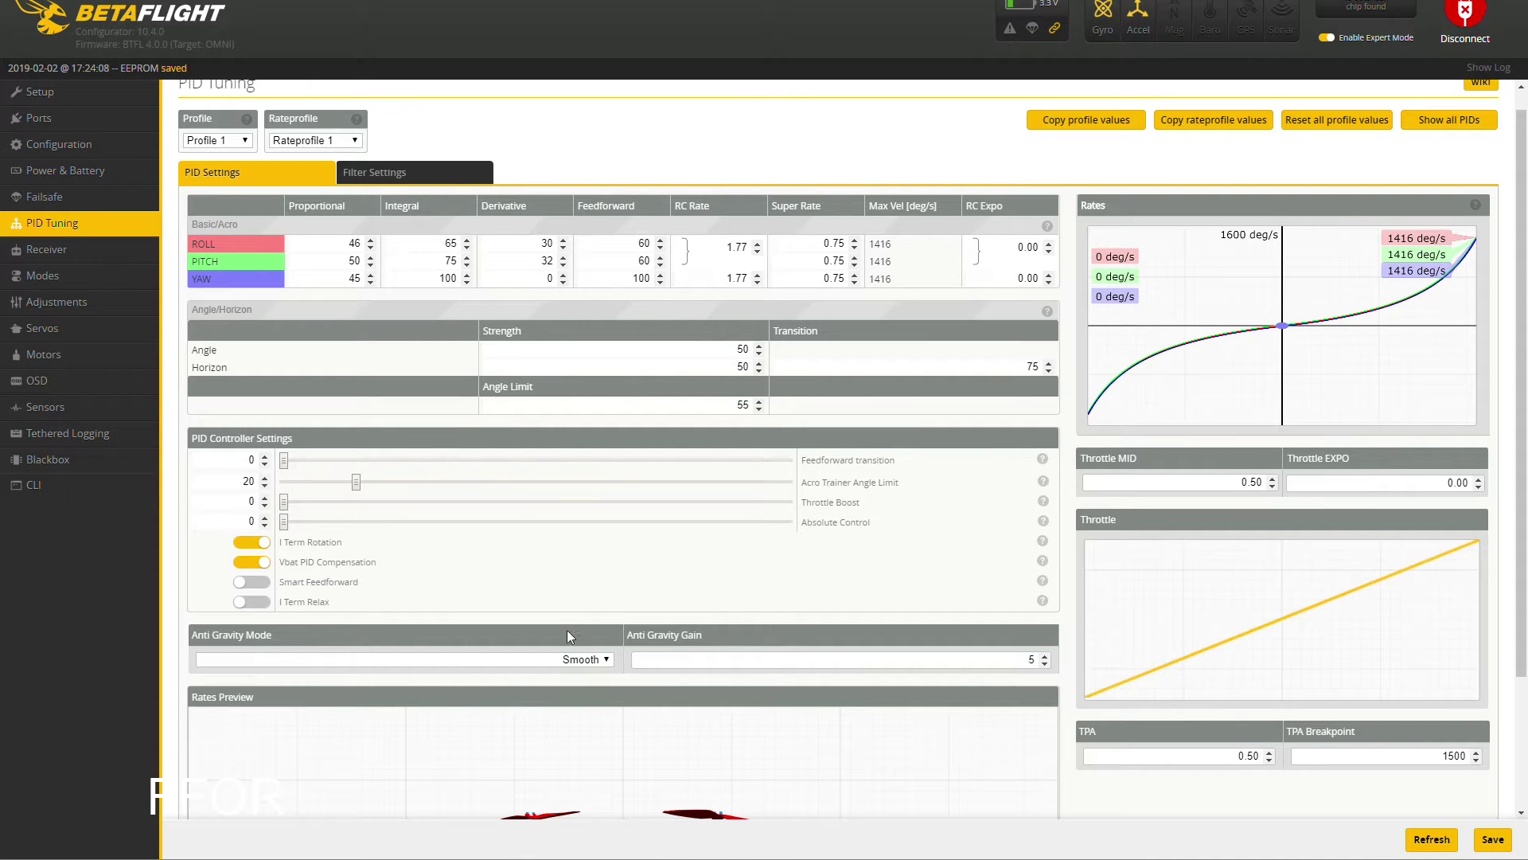
{"action": "left_click", "coordinate": [566, 659]}
{"action": "left_click", "coordinate": [566, 660]}
{"action": "left_click", "coordinate": [48, 249]}
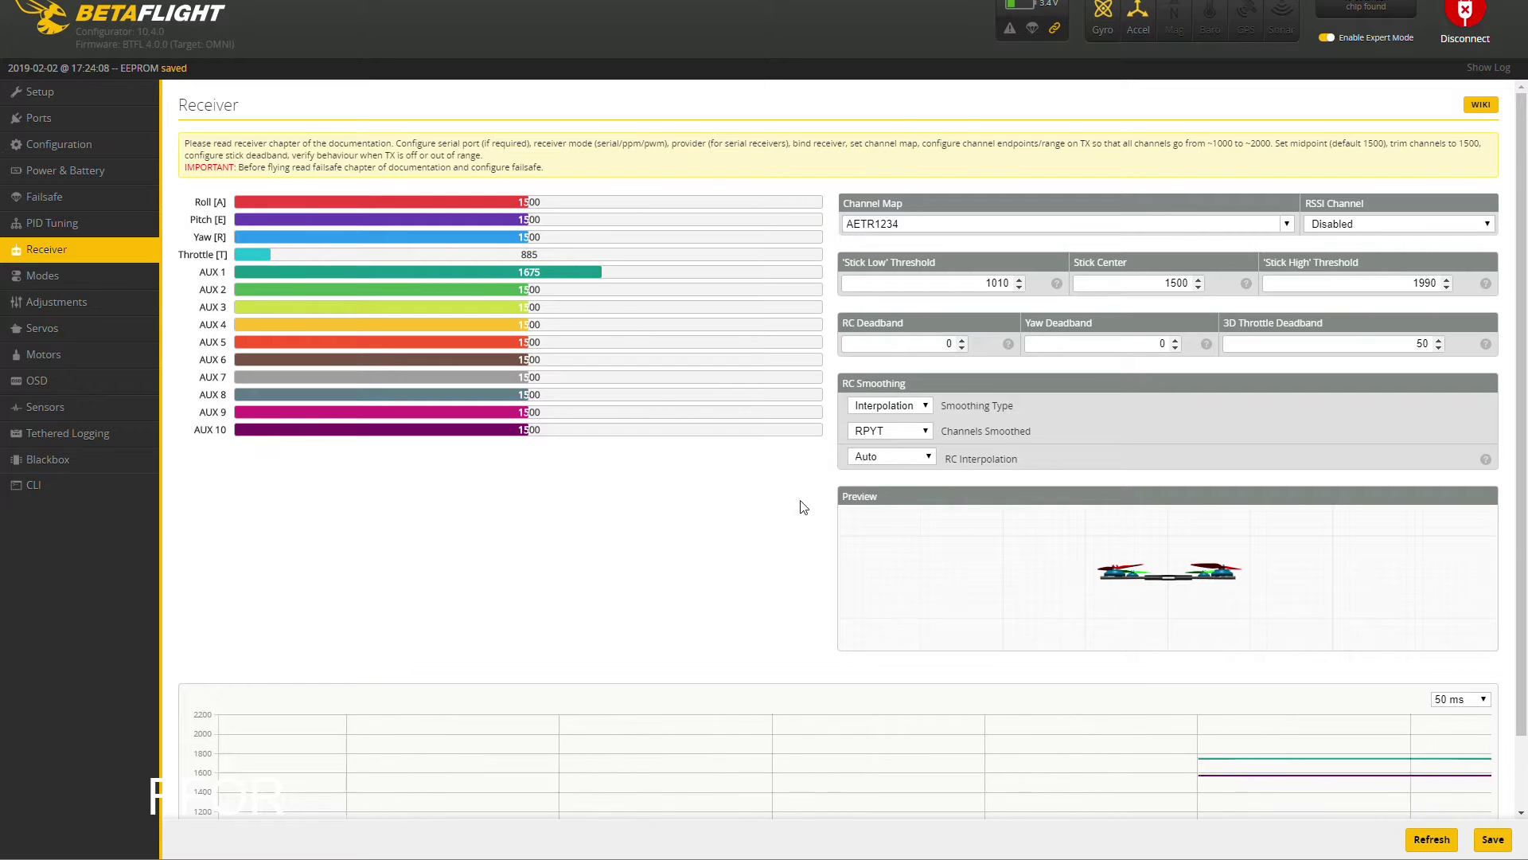
Keep Interpolation RC smoothing and inspect stick thresholds 1010 low and 1990 high.
{"action": "left_click", "coordinate": [889, 407]}
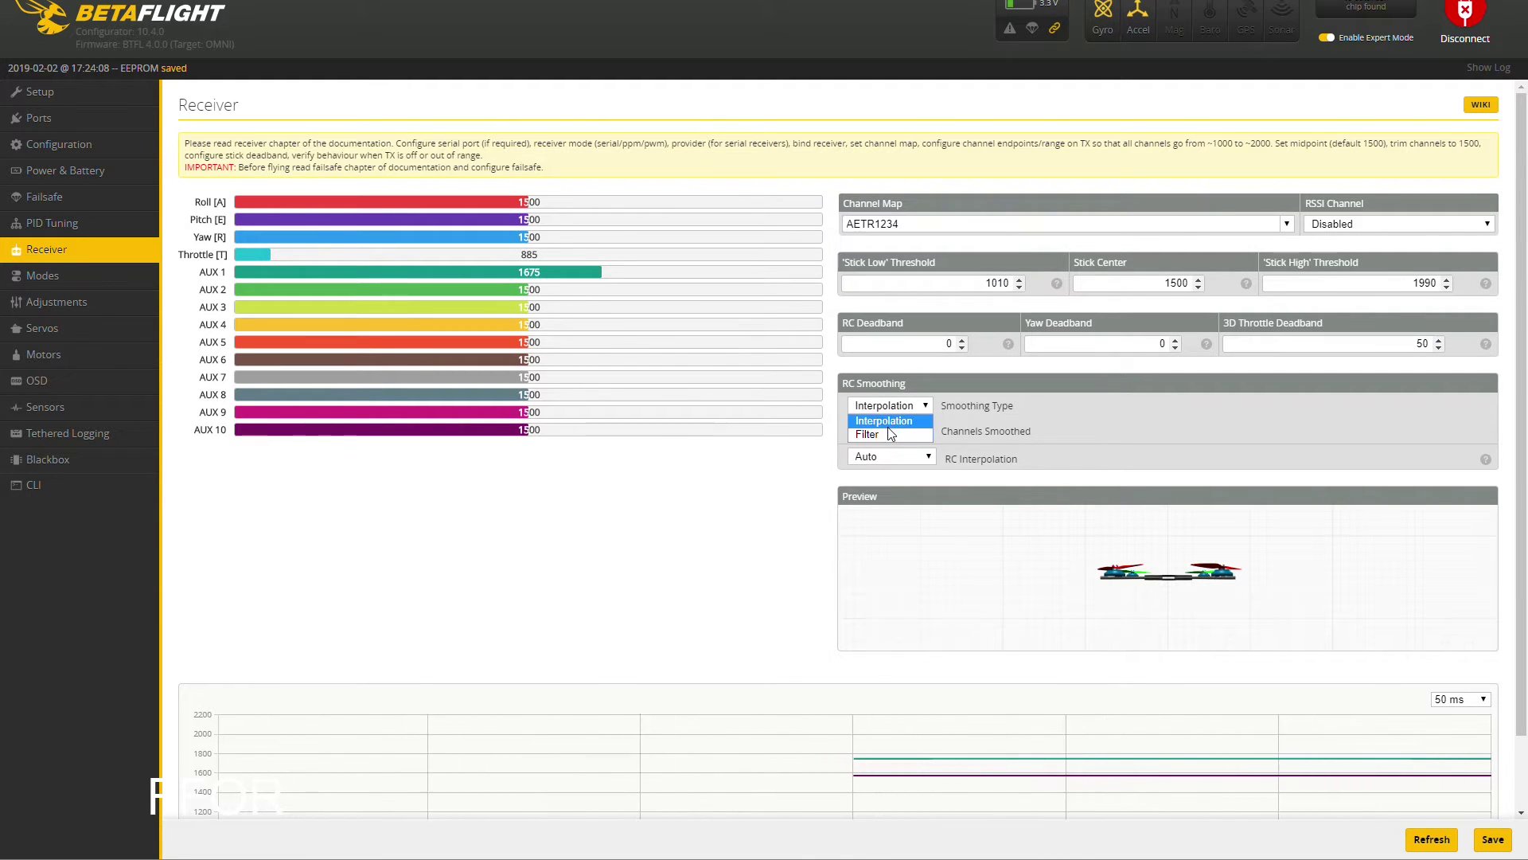
{"action": "left_click", "coordinate": [883, 420]}
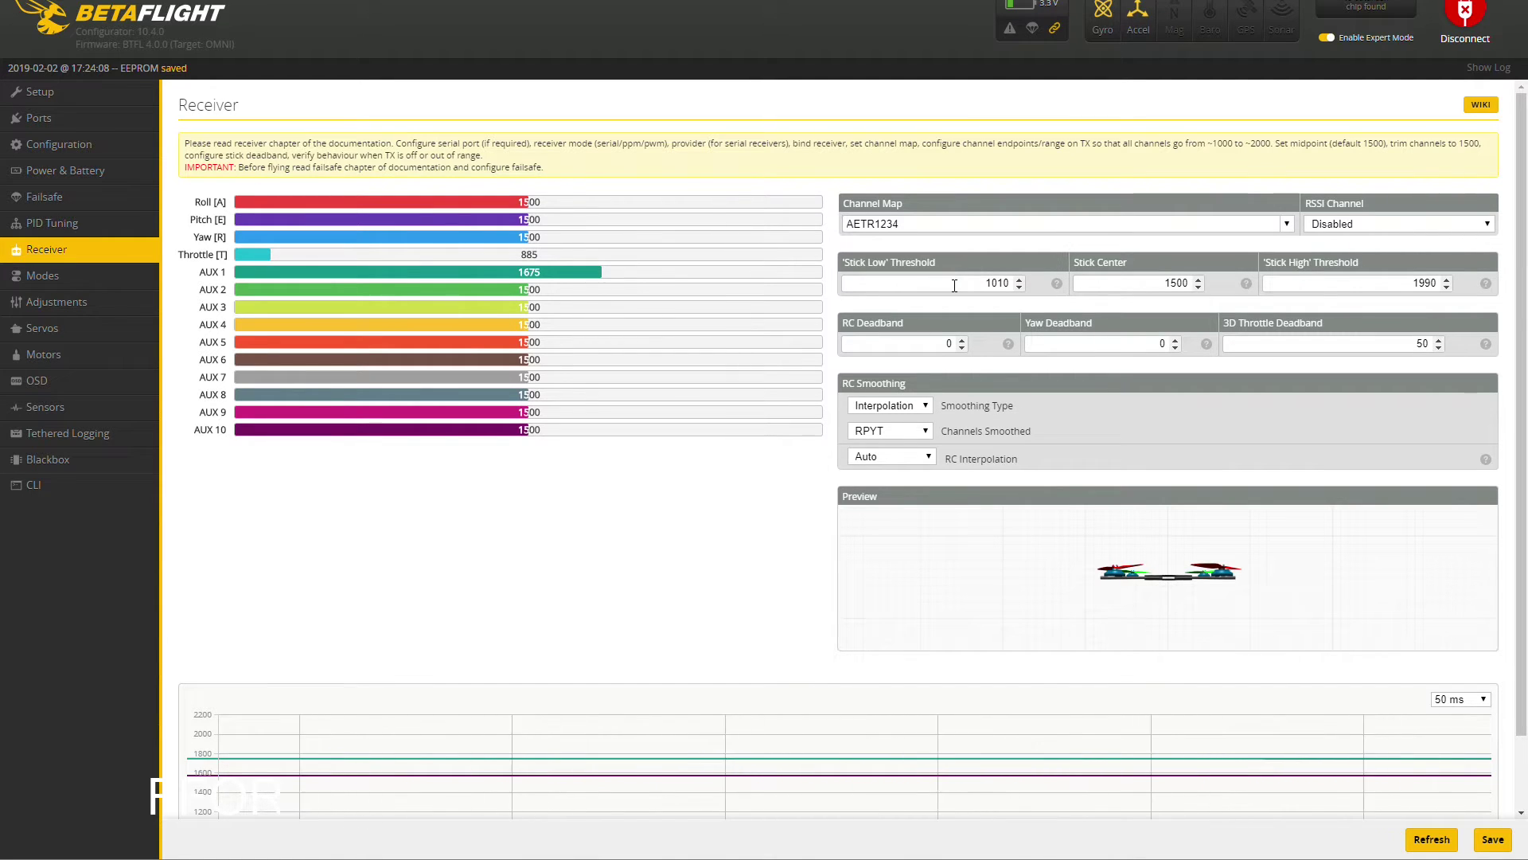
{"action": "double_click", "coordinate": [993, 284]}
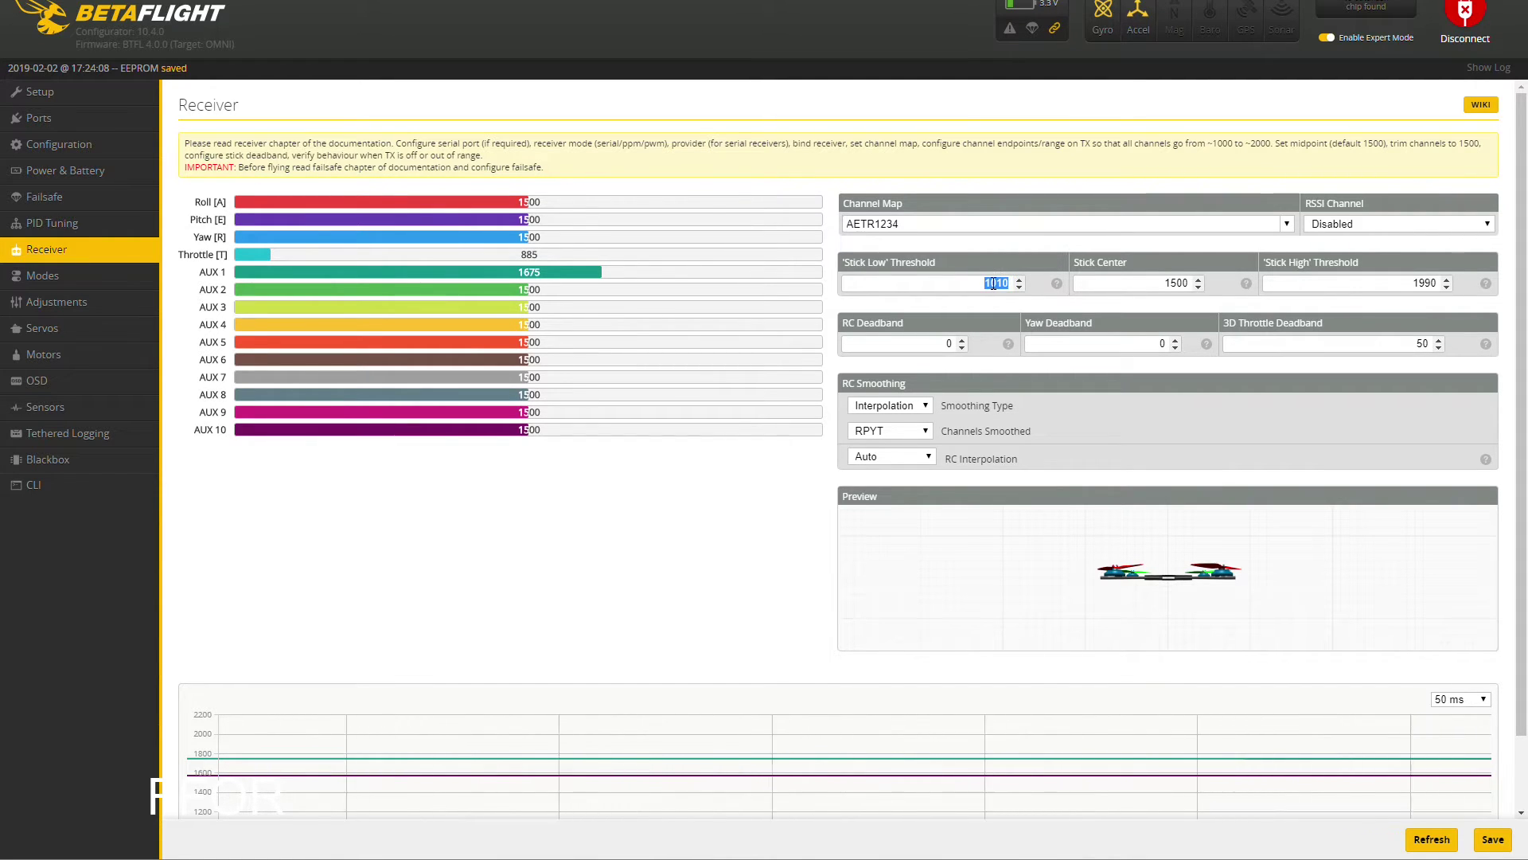
{"action": "double_click", "coordinate": [1374, 286]}
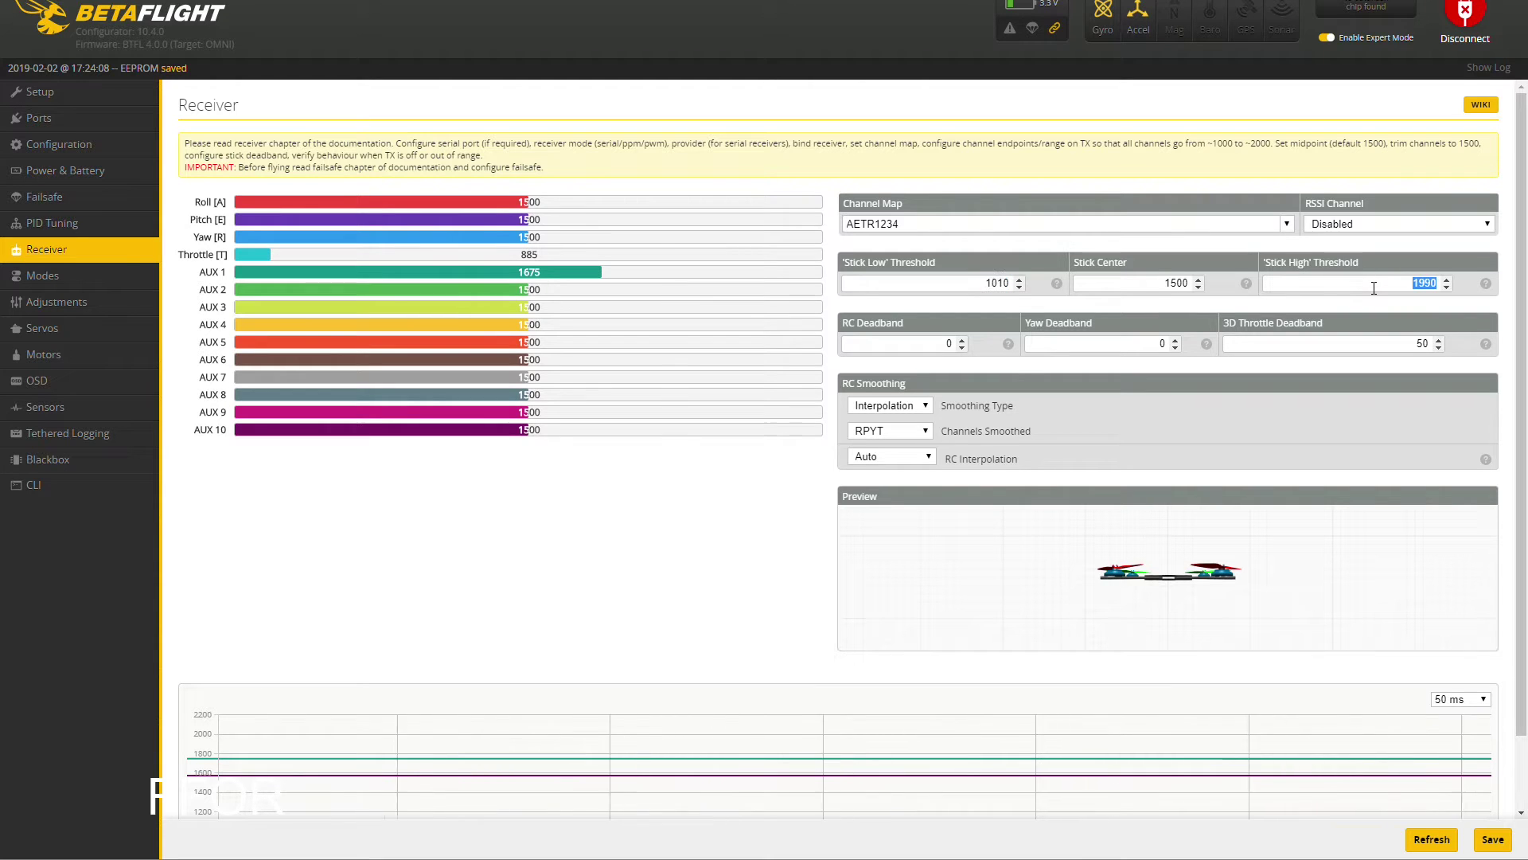
{"action": "left_click", "coordinate": [1374, 286]}
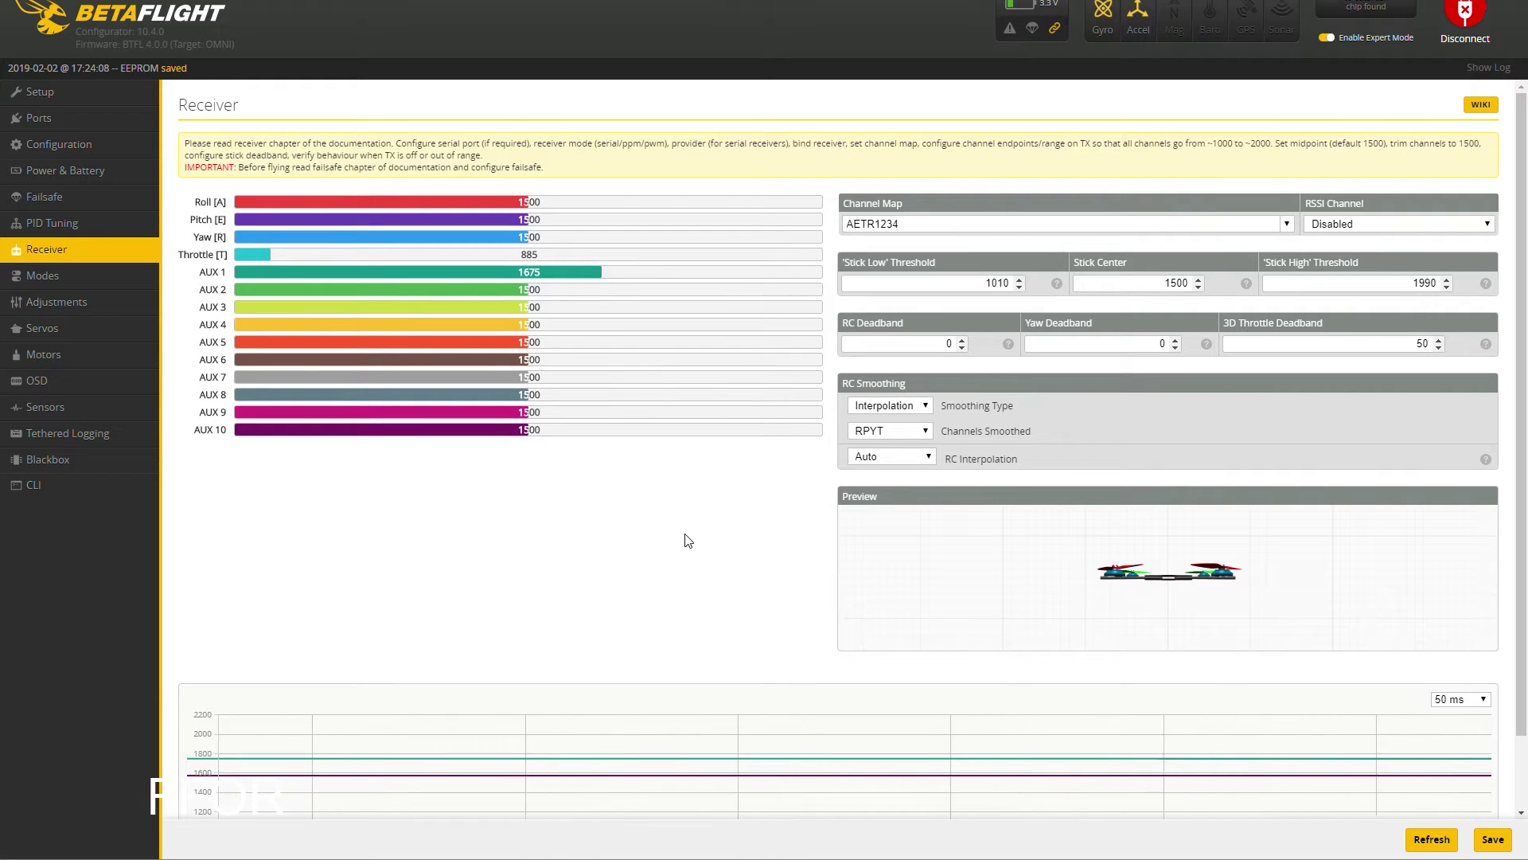
Review the mode ranges: ARM on AUX 1 and BEEPER on AUX 5 (1700–2100).
{"action": "left_click", "coordinate": [43, 276]}
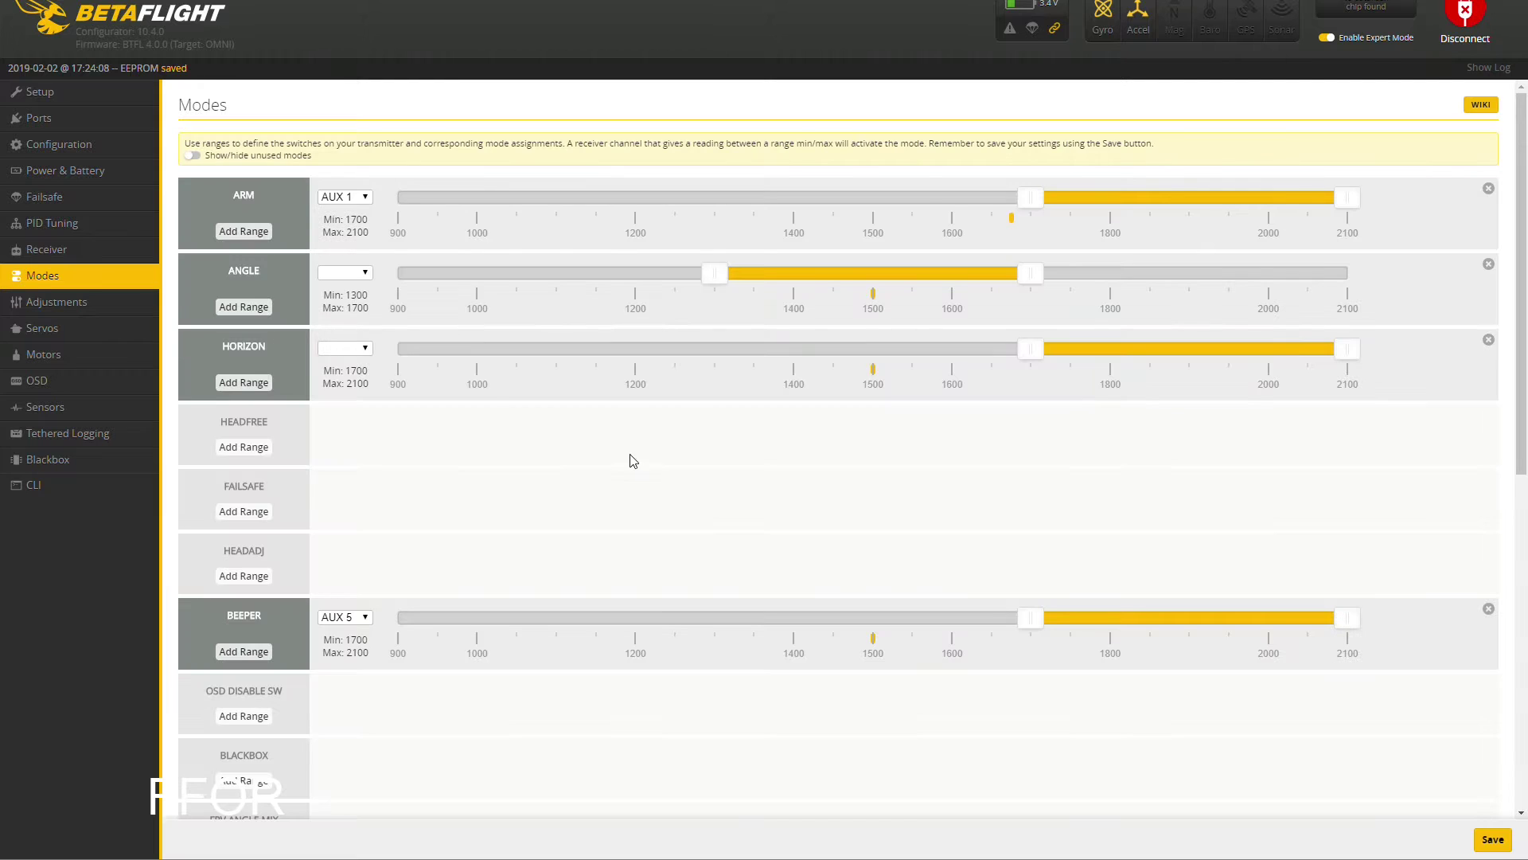
{"action": "scroll", "coordinate": [699, 508], "scroll_direction": "down", "scroll_amount": 8}
{"action": "scroll", "coordinate": [693, 509], "scroll_direction": "up", "scroll_amount": 8}
{"action": "scroll", "coordinate": [644, 495], "scroll_direction": "down", "scroll_amount": 8}
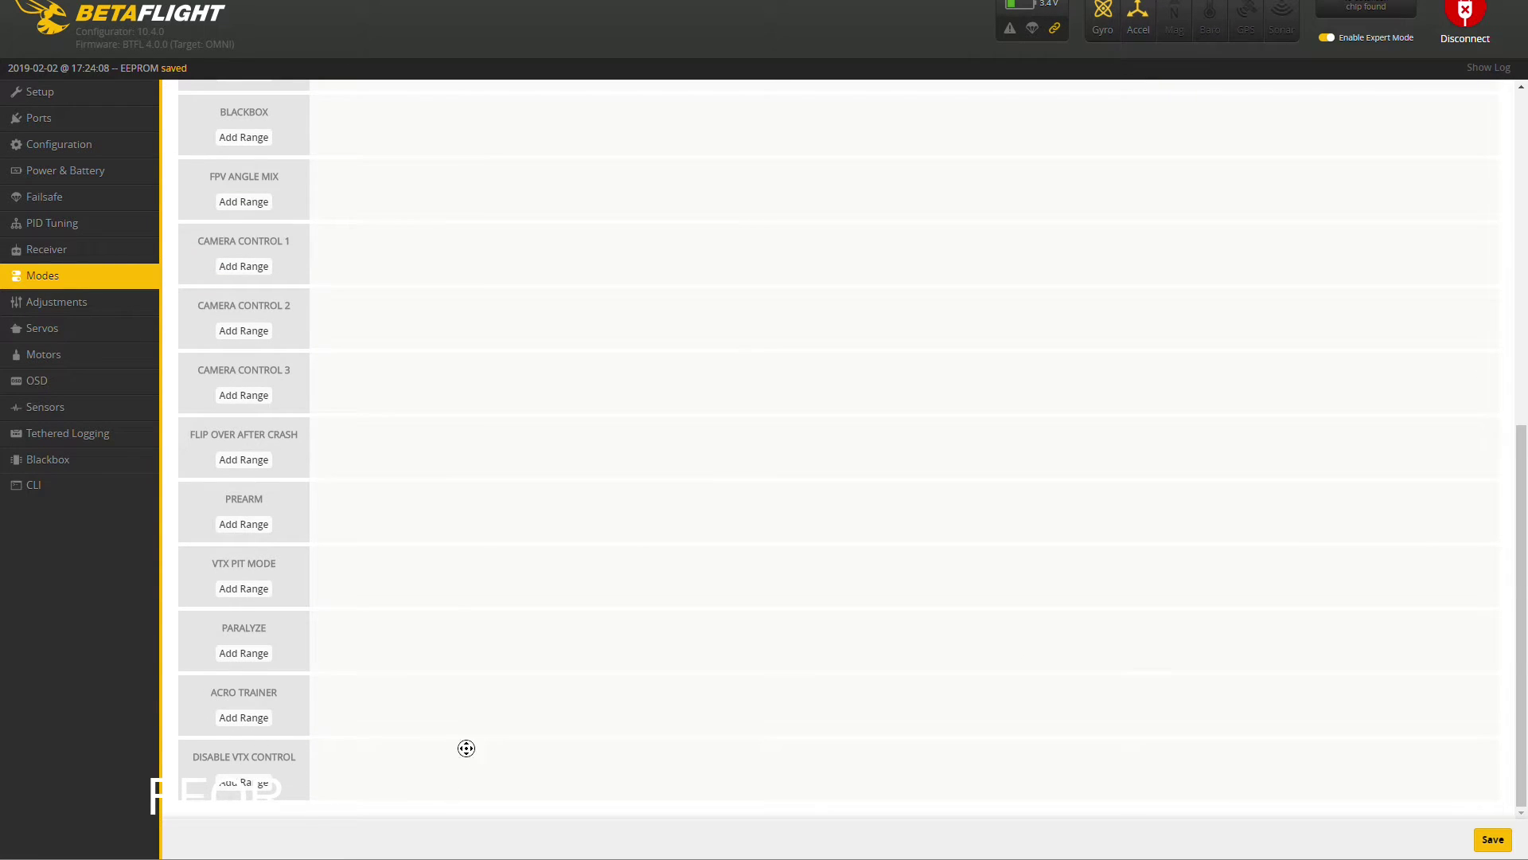
{"action": "scroll", "coordinate": [414, 740], "scroll_direction": "up", "scroll_amount": 2}
{"action": "scroll", "coordinate": [357, 724], "scroll_direction": "up", "scroll_amount": 3}
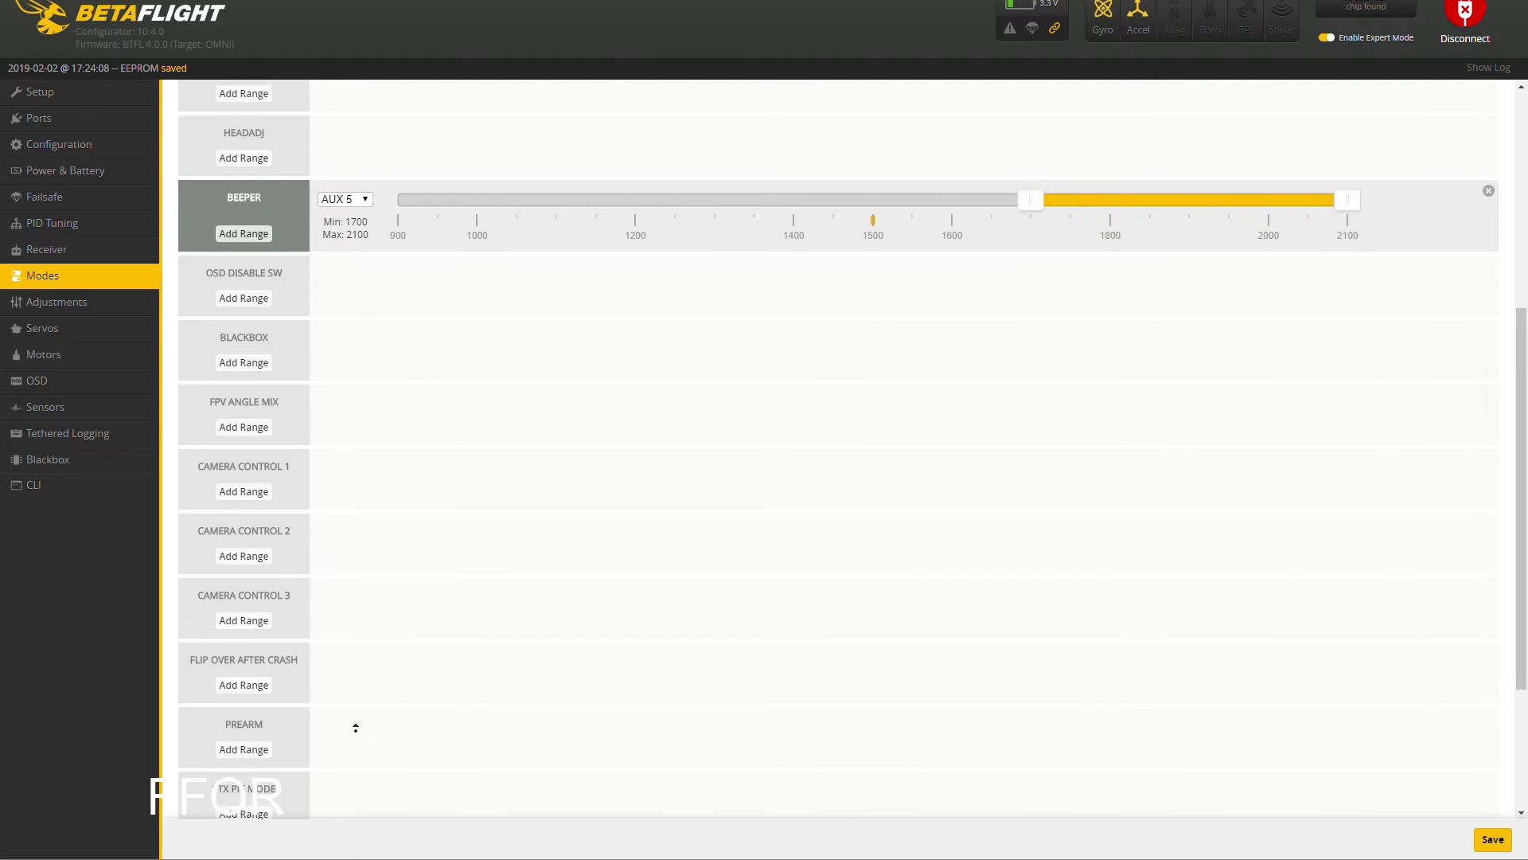
{"action": "scroll", "coordinate": [357, 708], "scroll_direction": "up", "scroll_amount": 1}
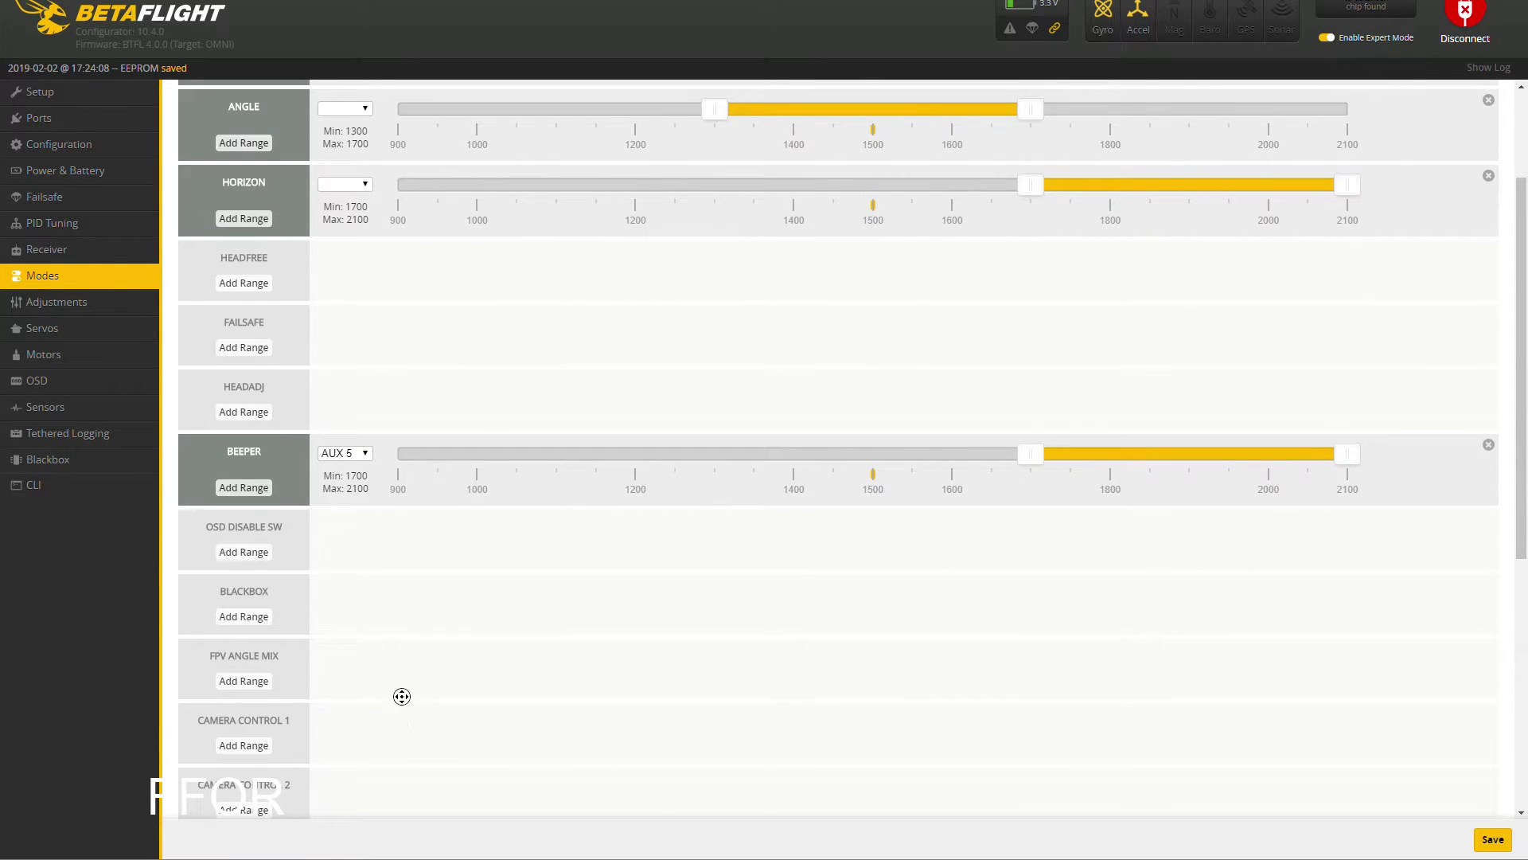
{"action": "scroll", "coordinate": [399, 696], "scroll_direction": "up", "scroll_amount": 2}
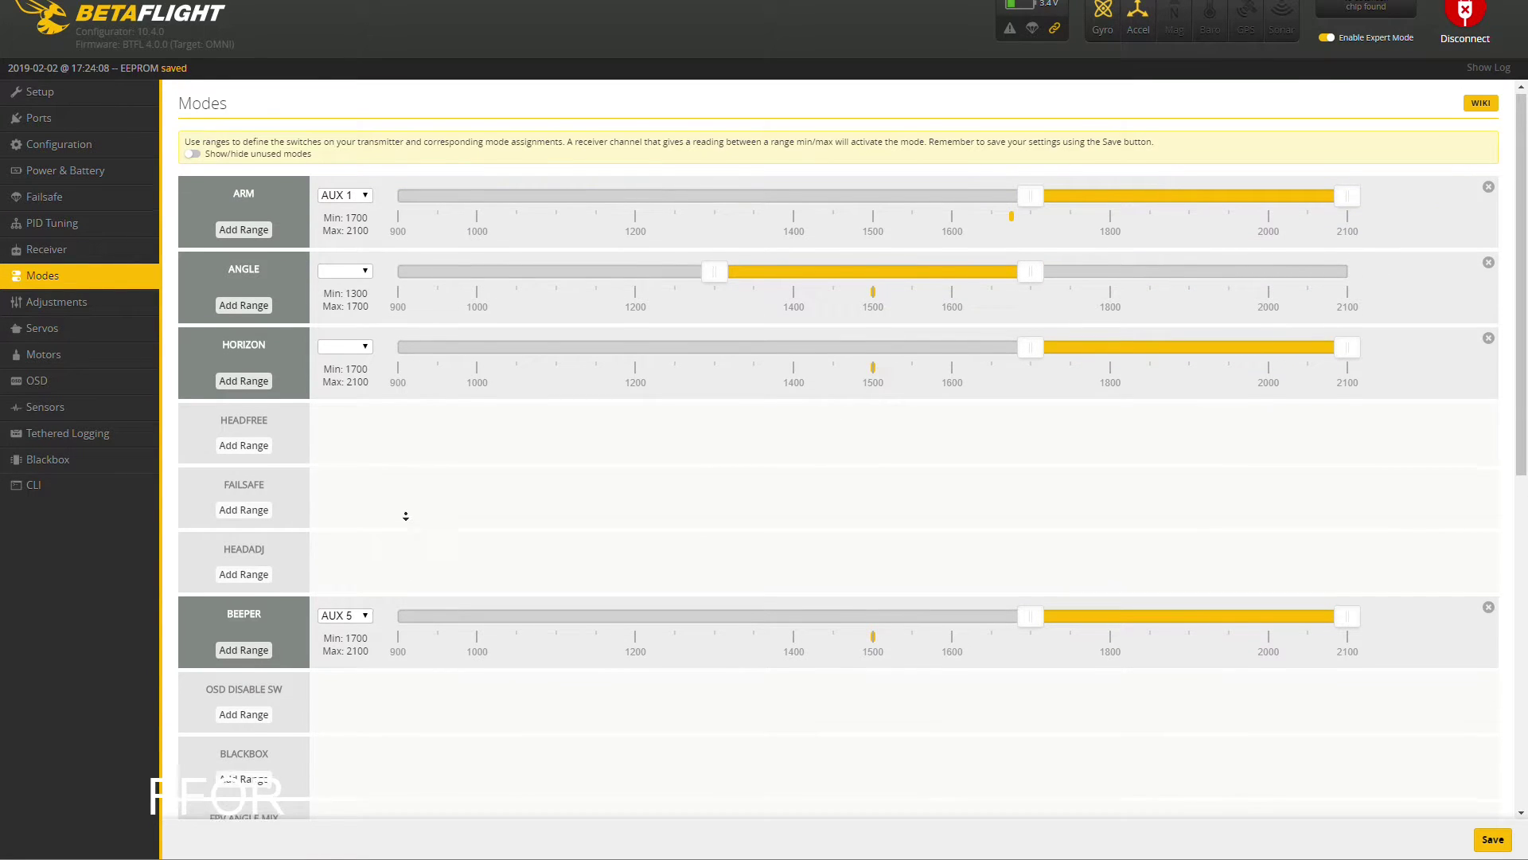
{"action": "scroll", "coordinate": [405, 483], "scroll_direction": "down", "scroll_amount": 5}
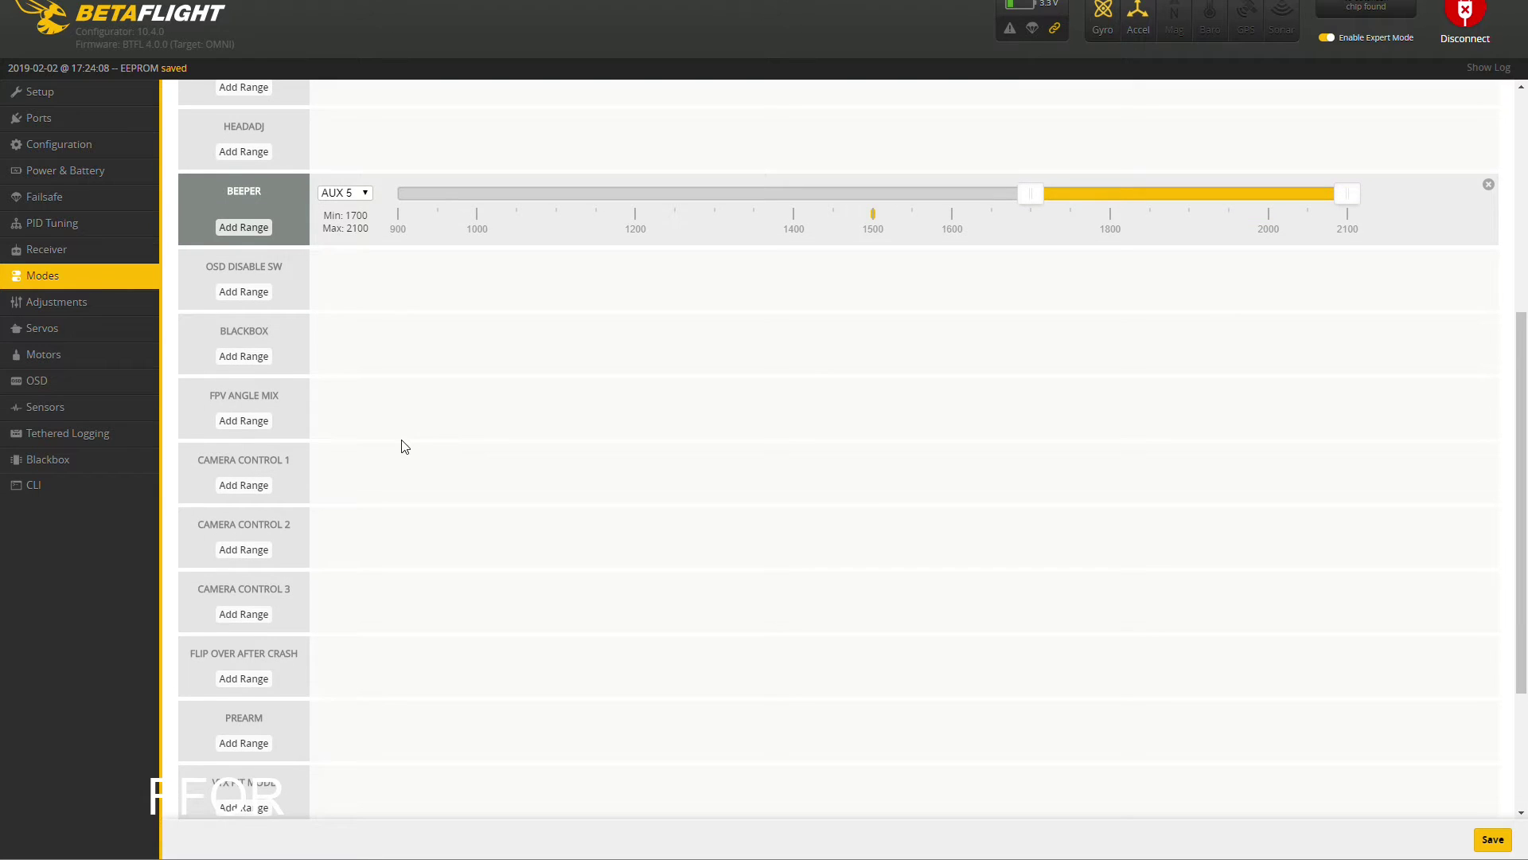
{"action": "scroll", "coordinate": [405, 458], "scroll_direction": "down", "scroll_amount": 1}
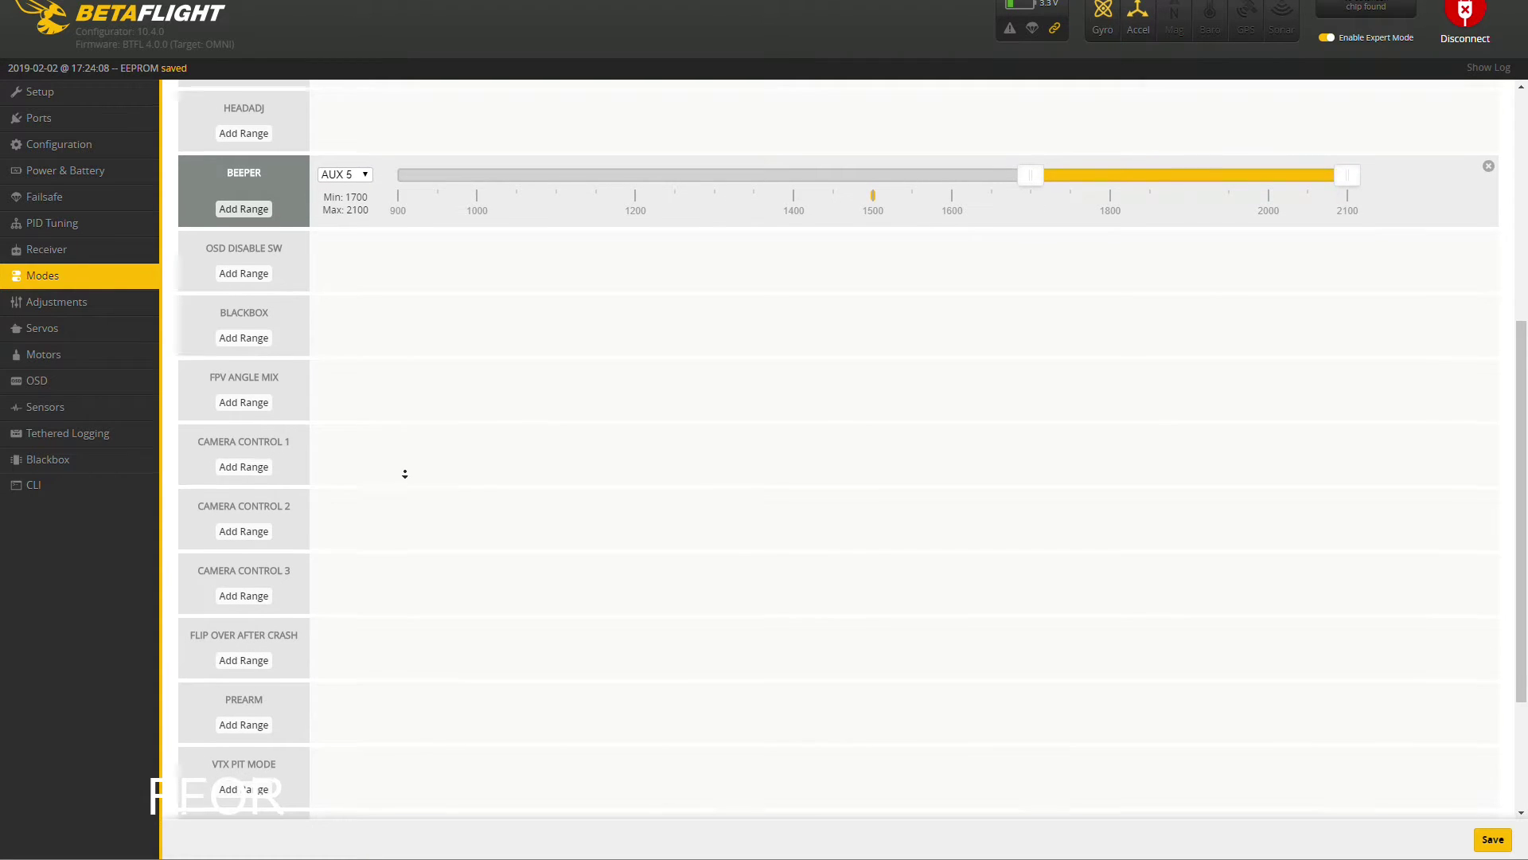
{"action": "scroll", "coordinate": [410, 474], "scroll_direction": "down", "scroll_amount": 1}
{"action": "scroll", "coordinate": [416, 446], "scroll_direction": "down", "scroll_amount": 2}
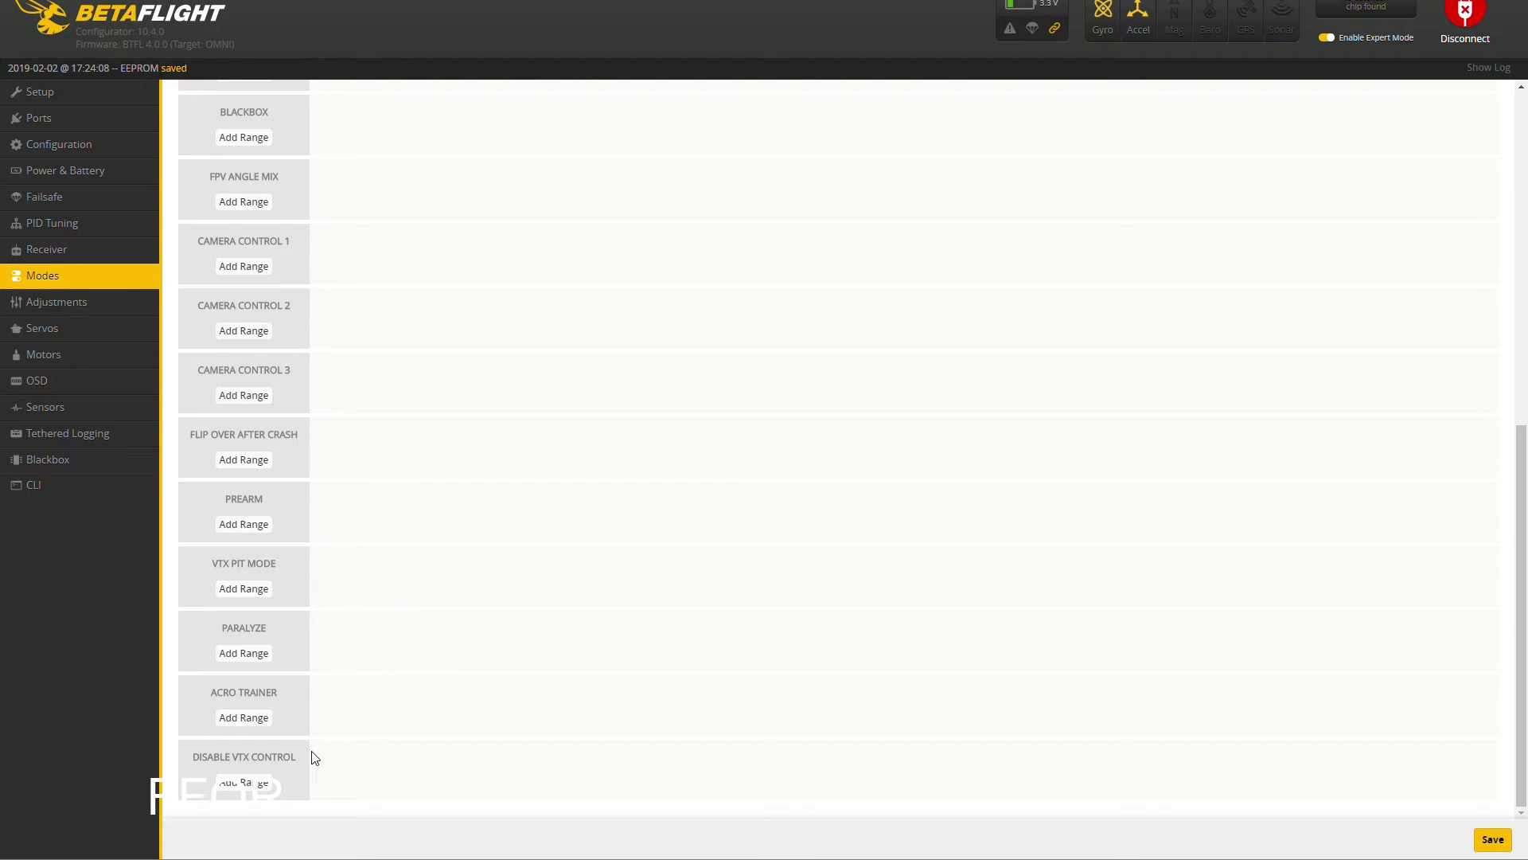
{"action": "scroll", "coordinate": [389, 430], "scroll_direction": "up", "scroll_amount": 9}
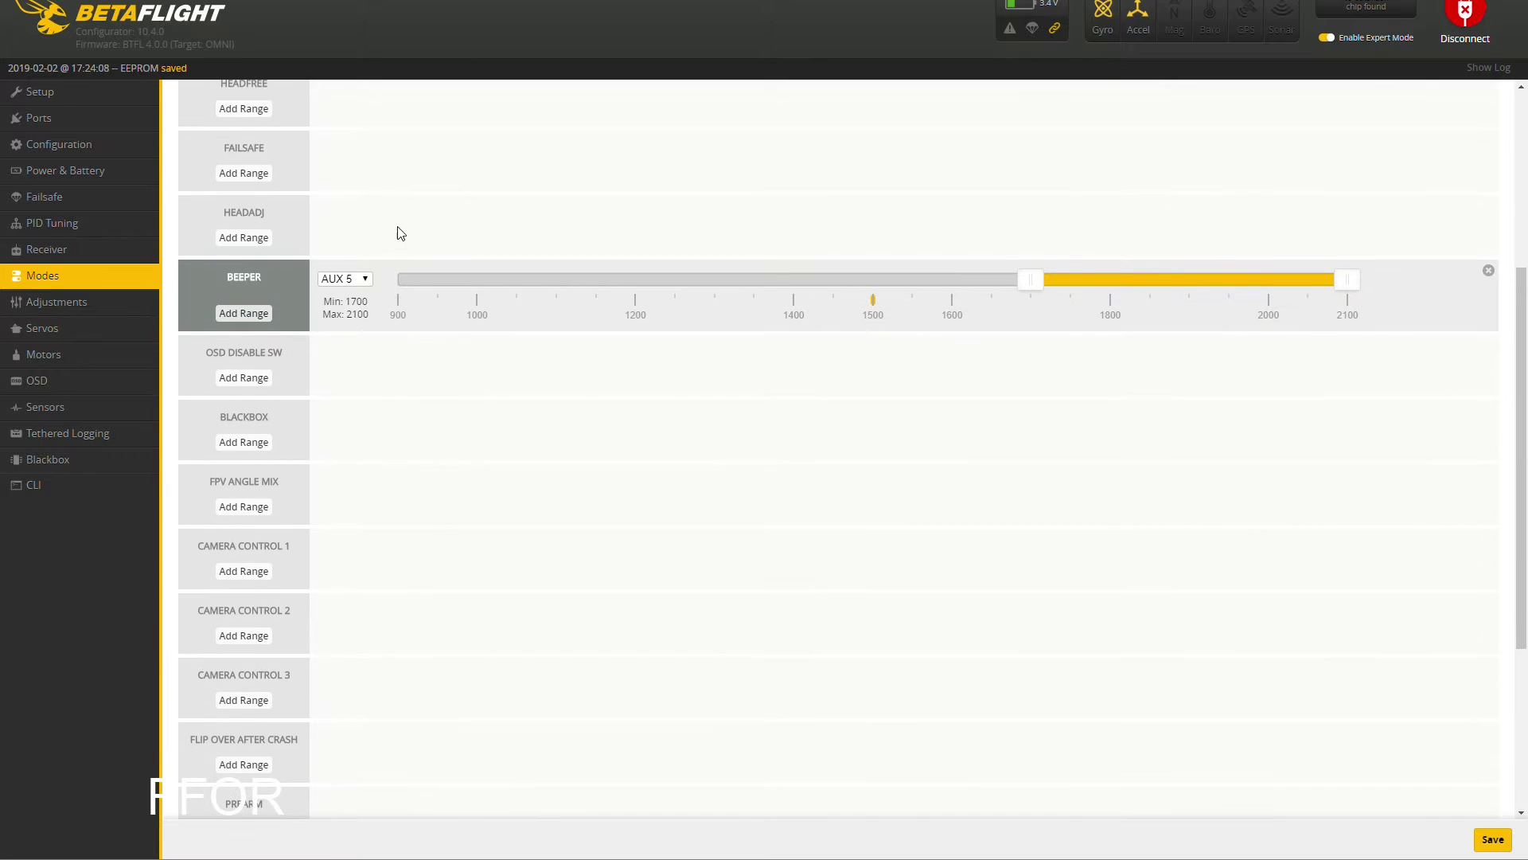
{"action": "scroll", "coordinate": [416, 413], "scroll_direction": "down", "scroll_amount": 5}
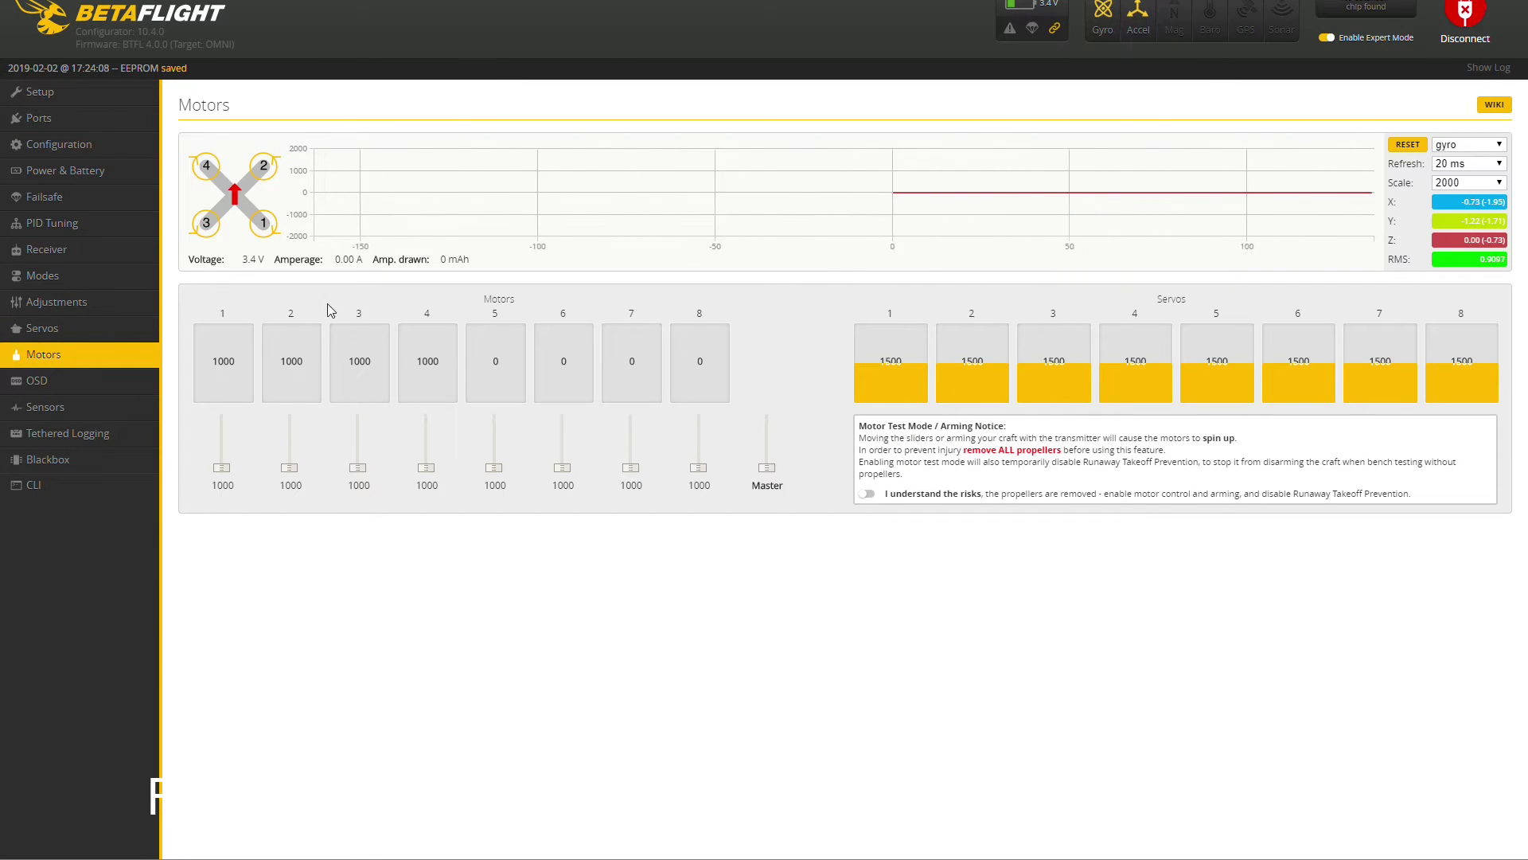
Scroll through the OSD elements, pointing out Anti Gravity, and the Post Flight Statistics.
{"action": "left_click", "coordinate": [102, 383]}
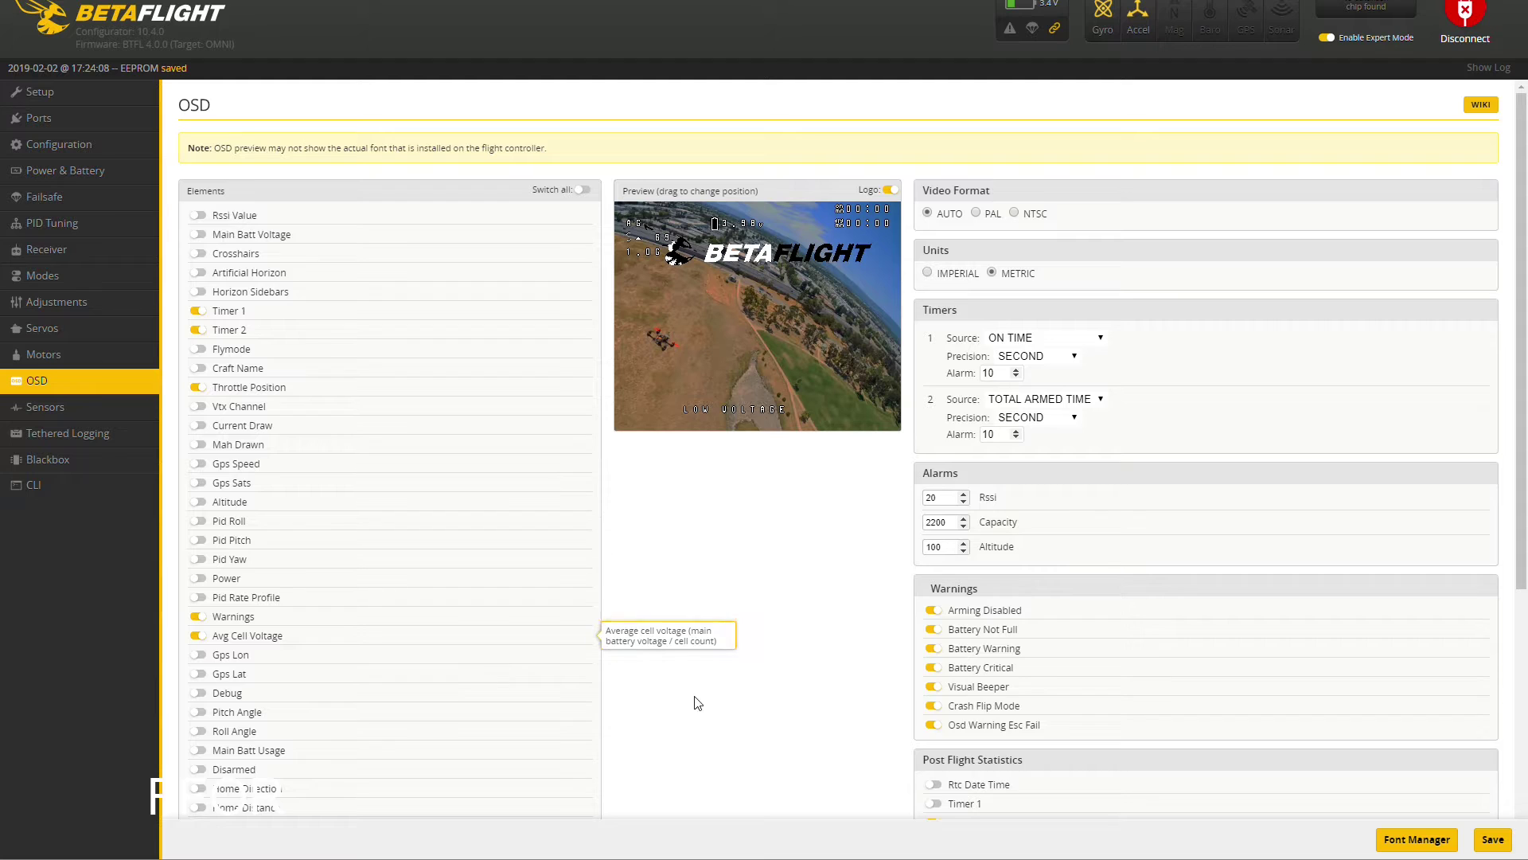
{"action": "scroll", "coordinate": [697, 703], "scroll_direction": "down", "scroll_amount": 3}
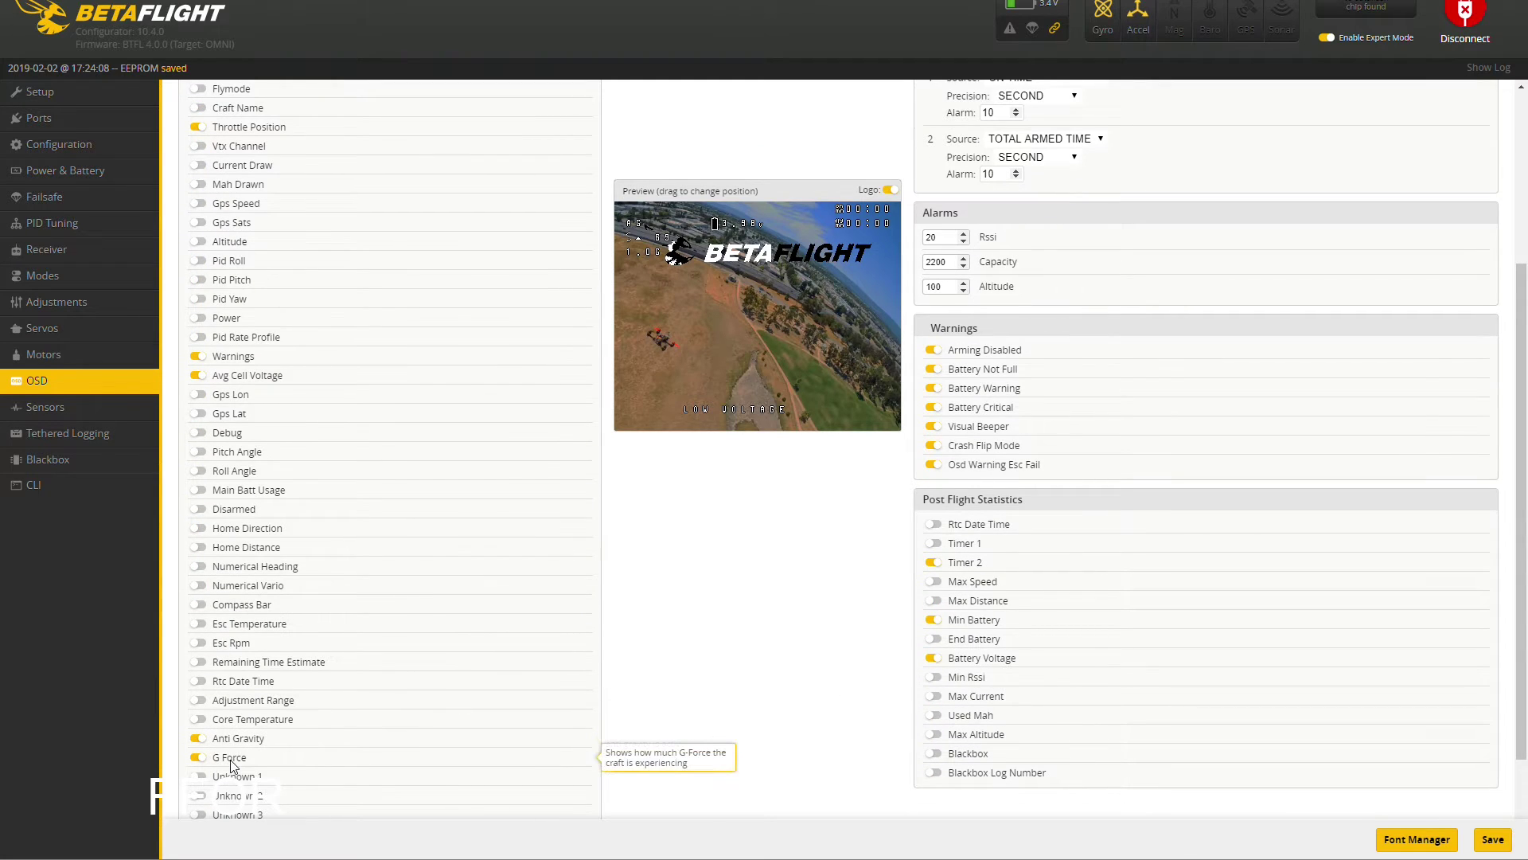
{"action": "left_click_drag", "start_coordinate": [264, 740], "coordinate": [212, 739]}
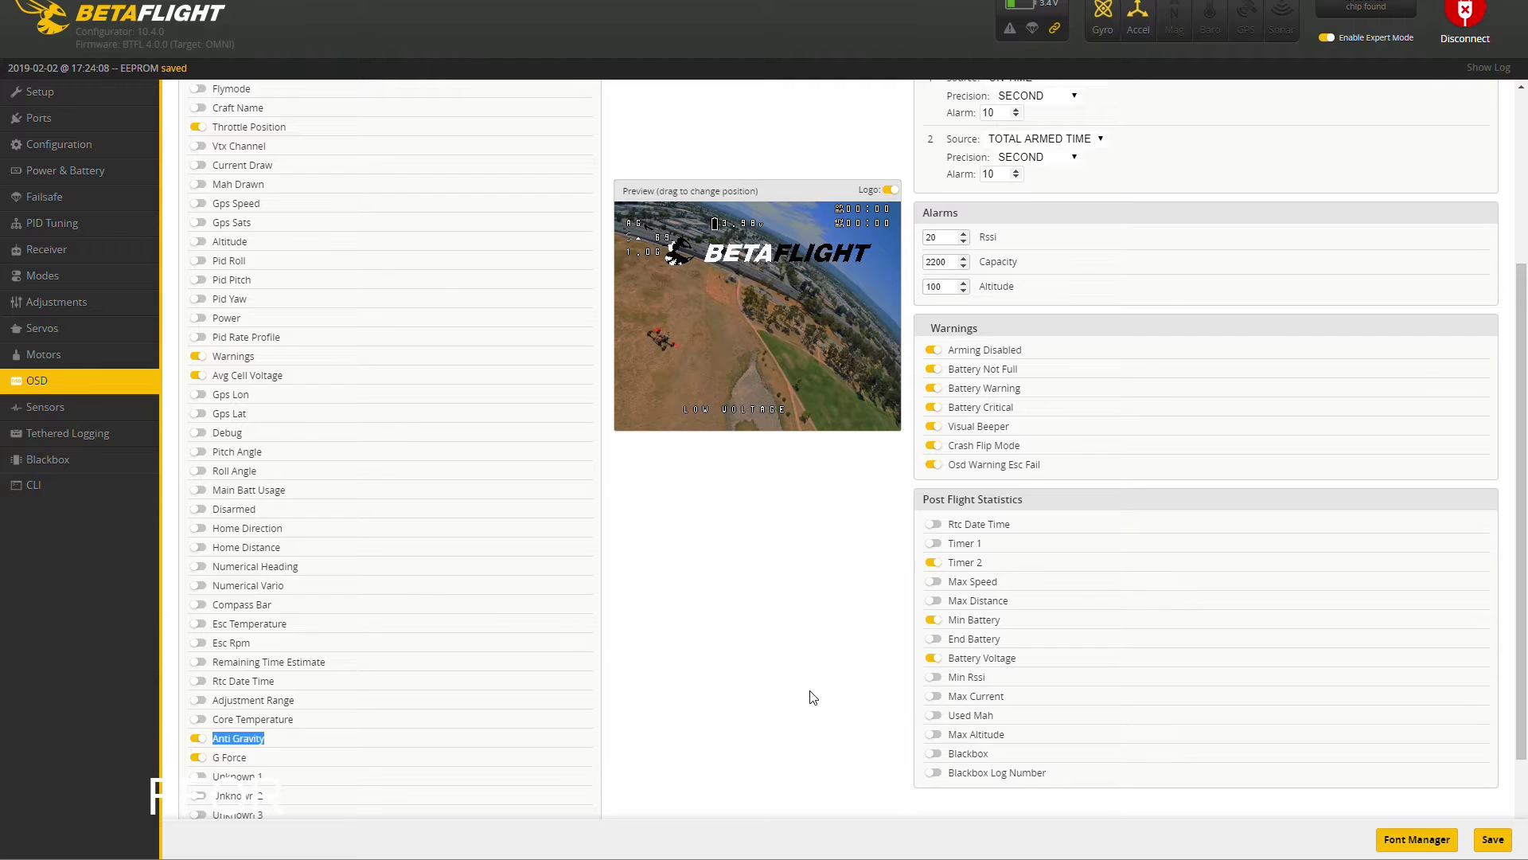
{"action": "left_click", "coordinate": [757, 697]}
{"action": "scroll", "coordinate": [764, 573], "scroll_direction": "up", "scroll_amount": 3}
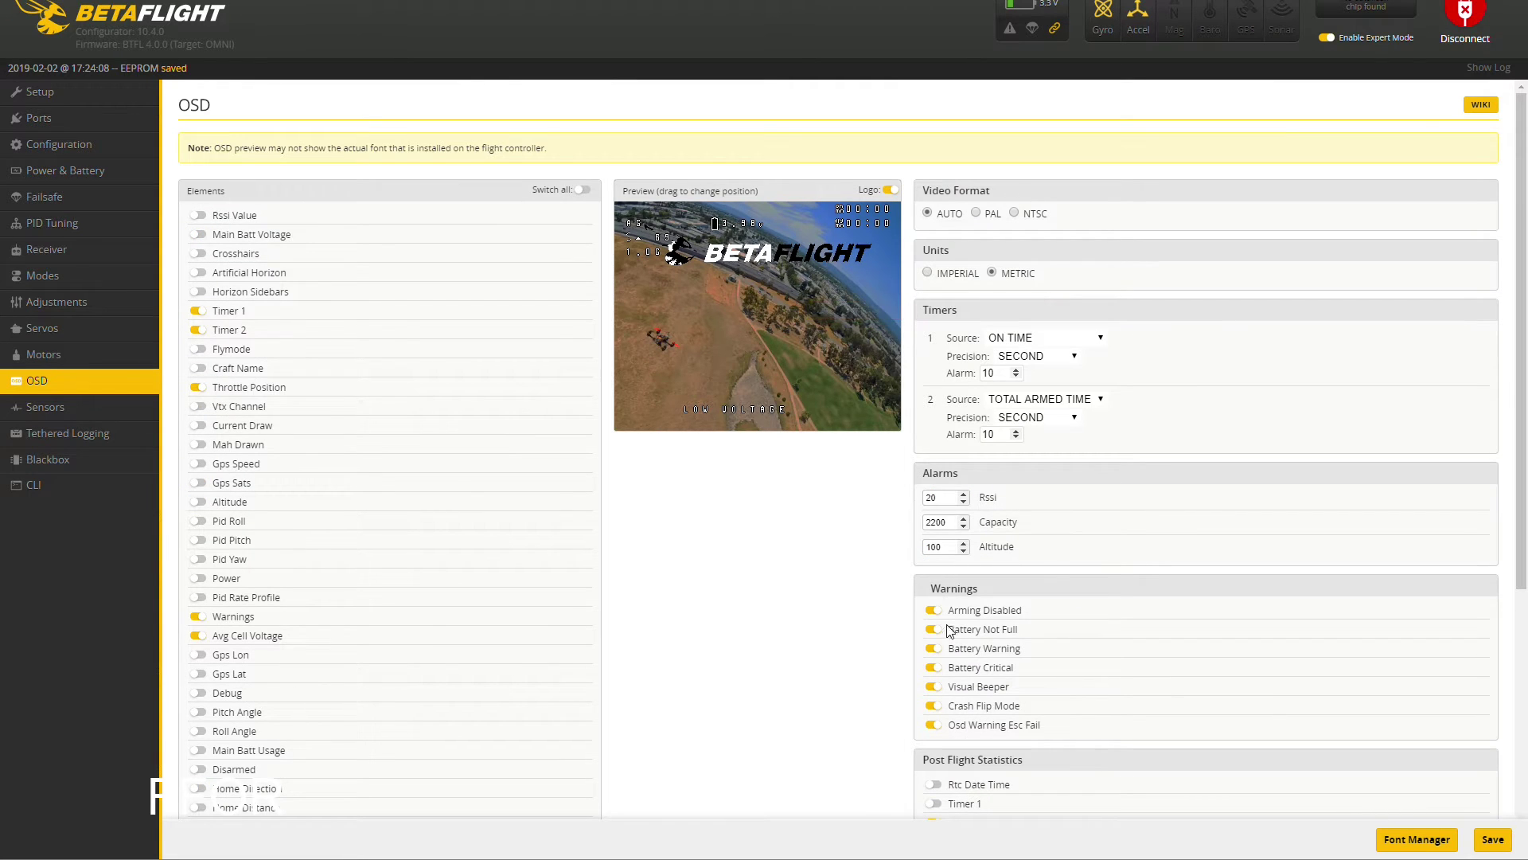
{"action": "scroll", "coordinate": [842, 573], "scroll_direction": "down", "scroll_amount": 3}
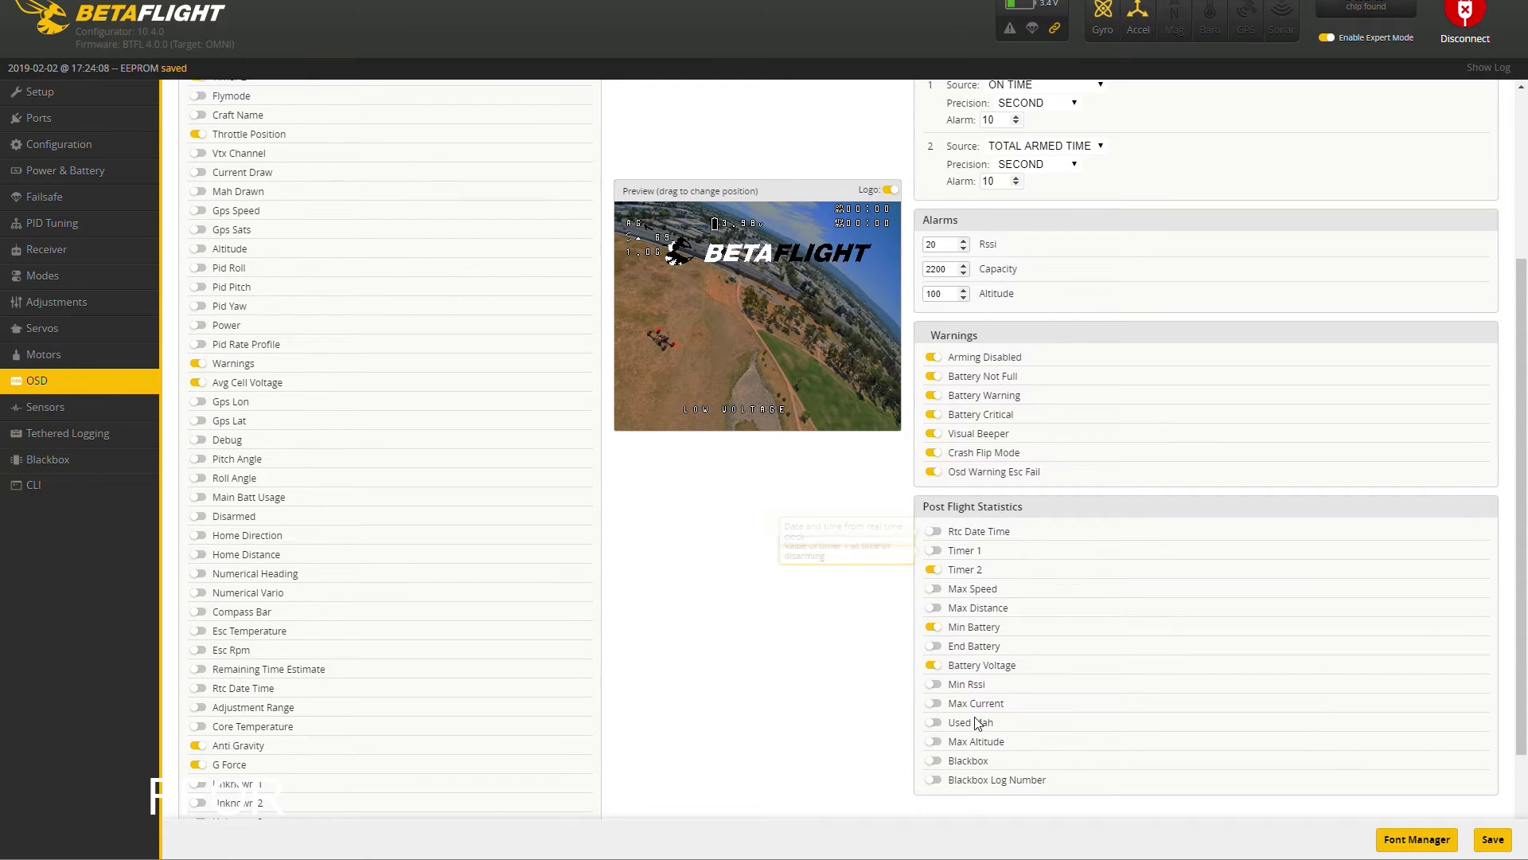
{"action": "scroll", "coordinate": [794, 522], "scroll_direction": "down", "scroll_amount": 1}
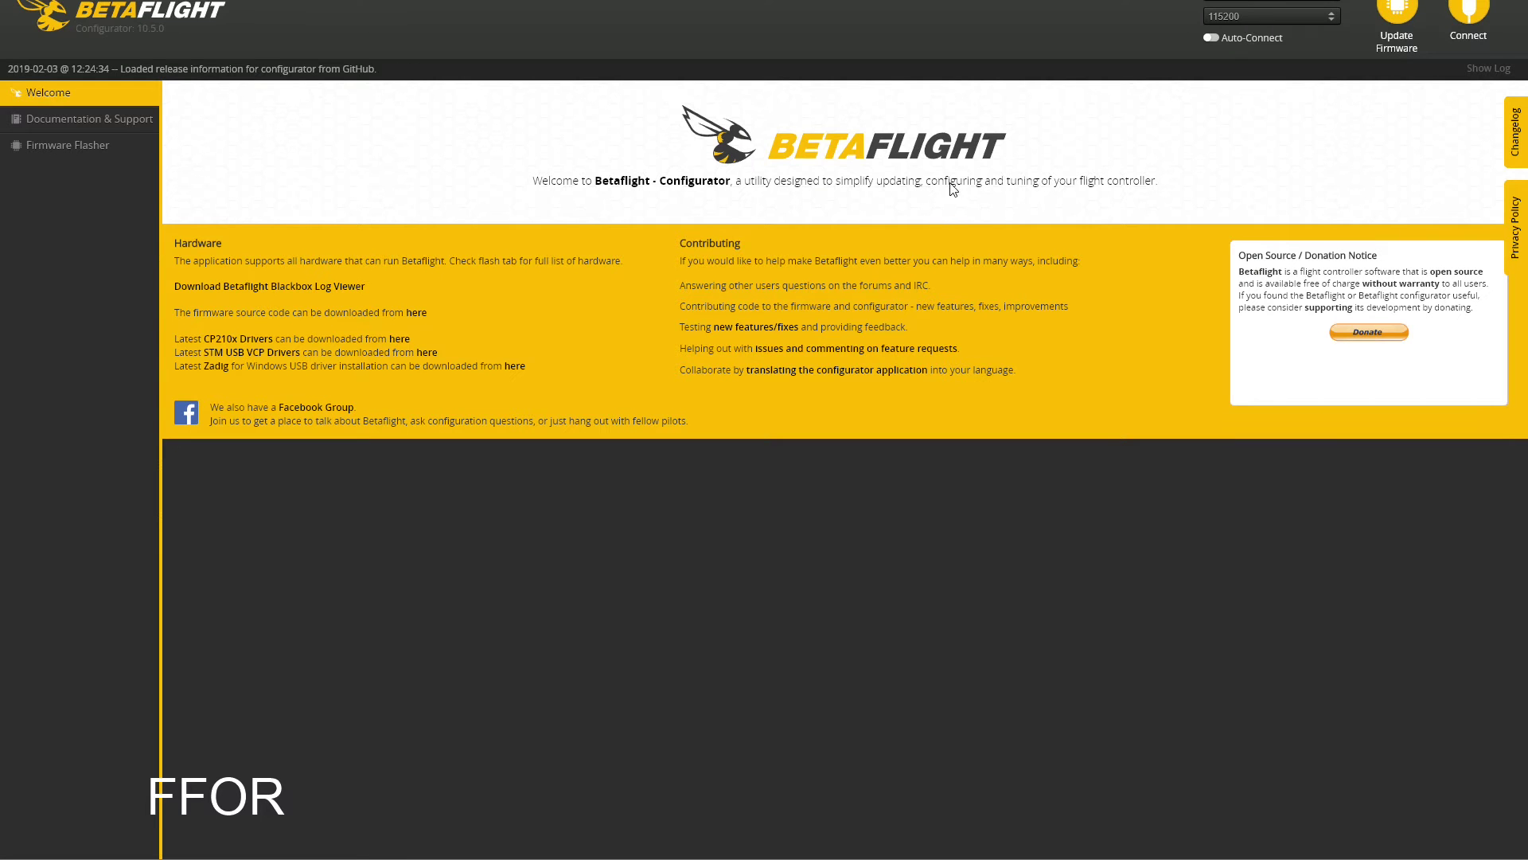
Connect to the BTFL 4.0.0 quad, enable Expert Mode, and check the Ports tab.
{"action": "left_click", "coordinate": [1452, 43]}
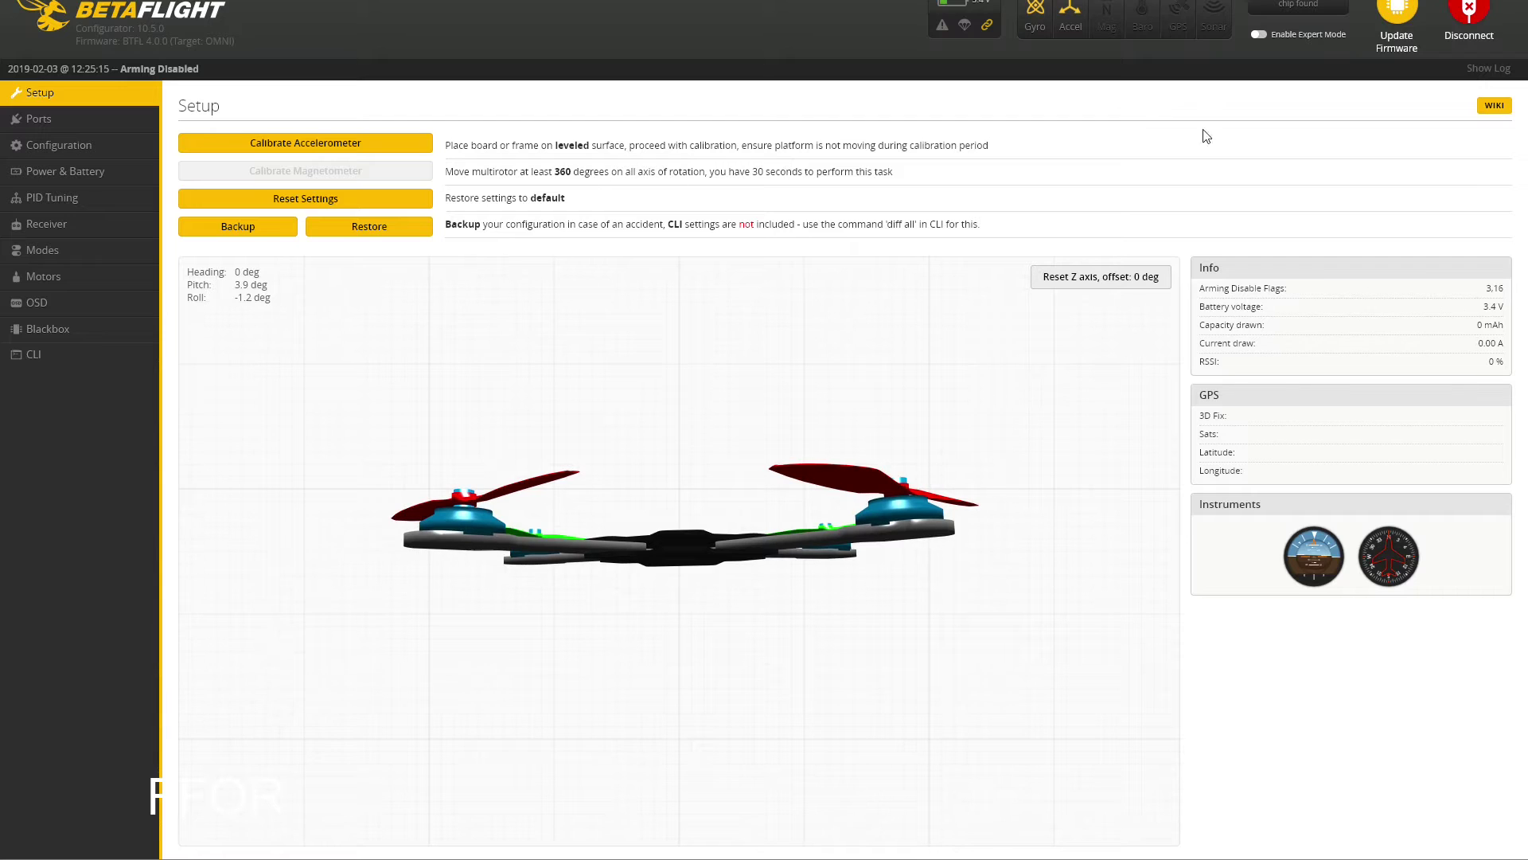
{"action": "left_click", "coordinate": [1259, 35]}
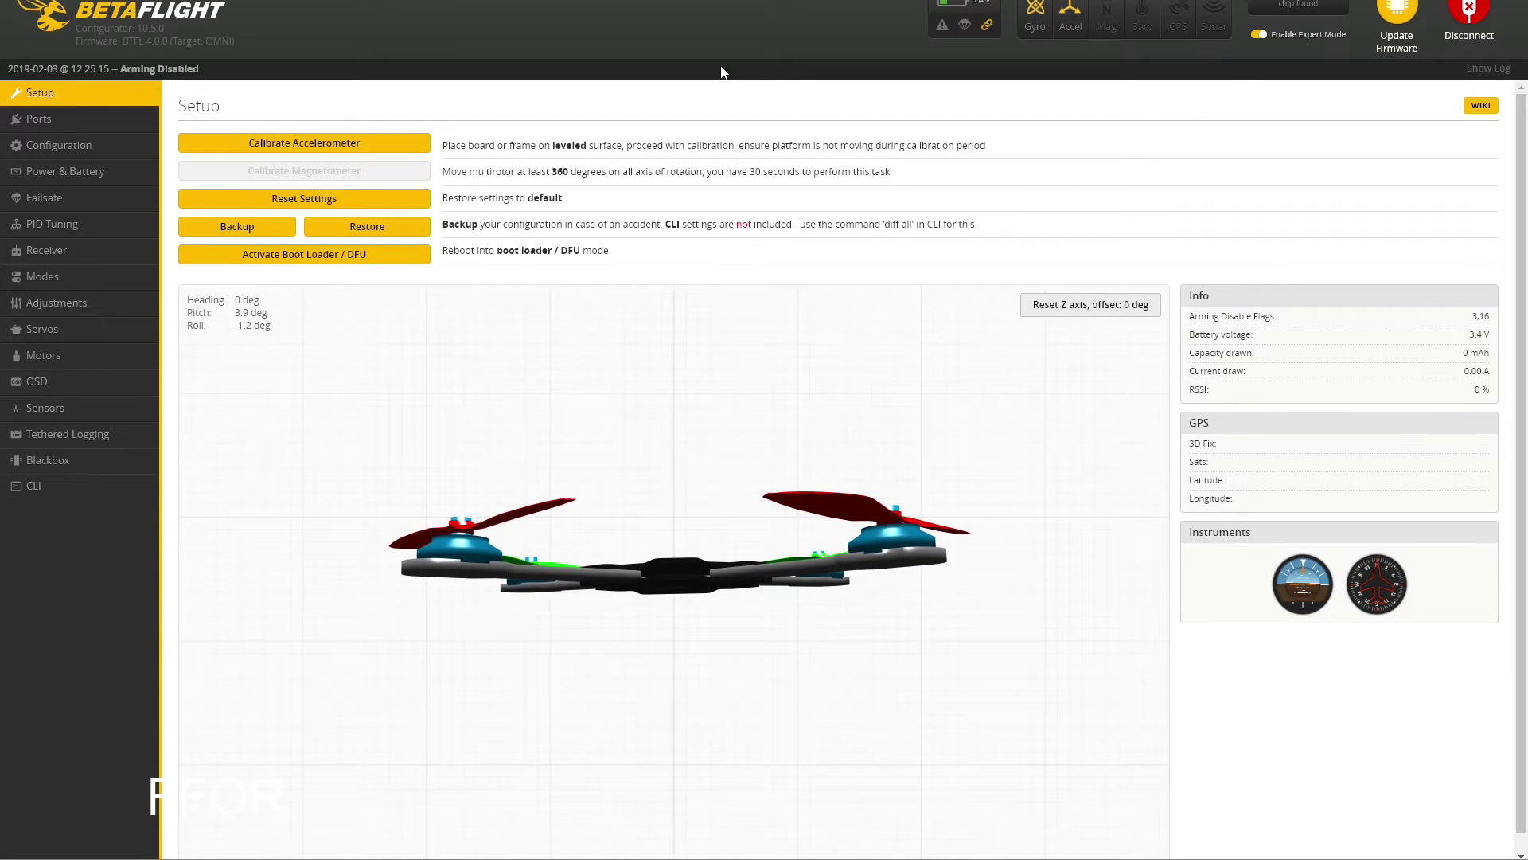
{"action": "left_click", "coordinate": [58, 121]}
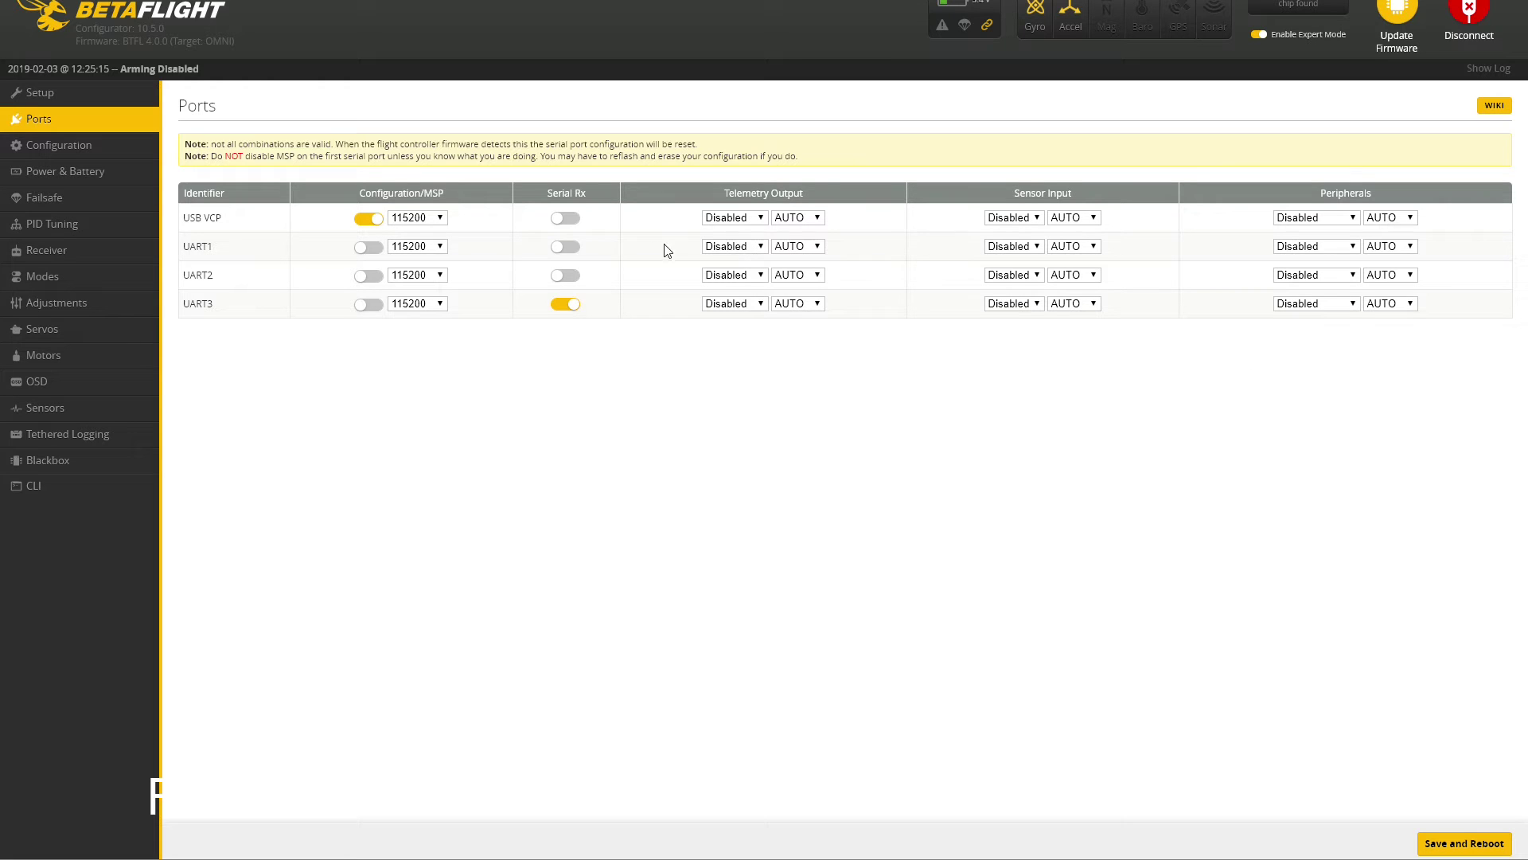
Scroll through the general Configuration settings, then move on to the OSD page.
{"action": "left_click", "coordinate": [112, 144]}
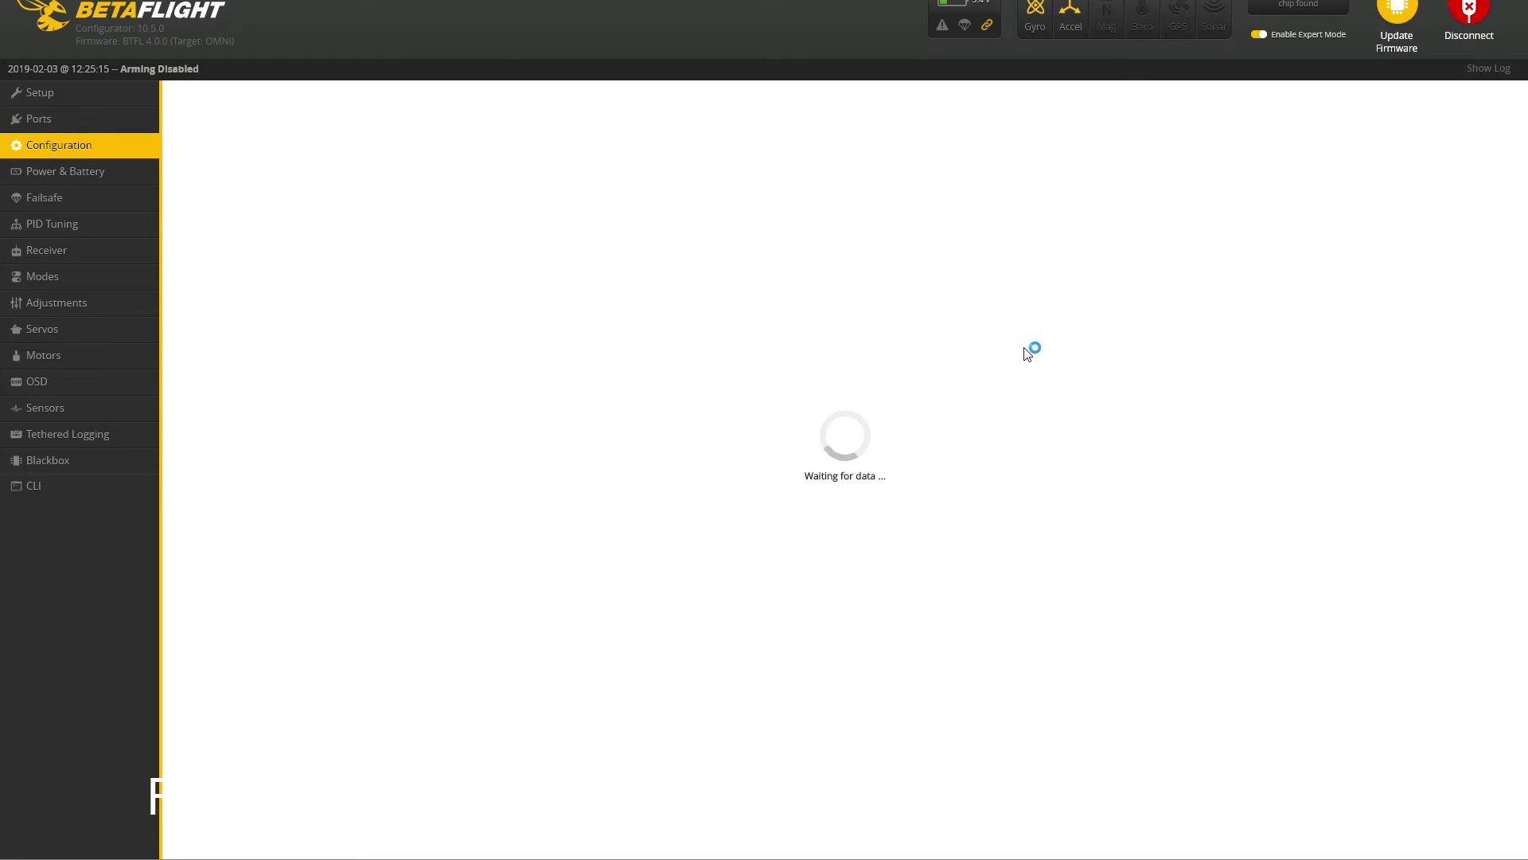
{"action": "scroll", "coordinate": [1240, 392], "scroll_direction": "down", "scroll_amount": 3}
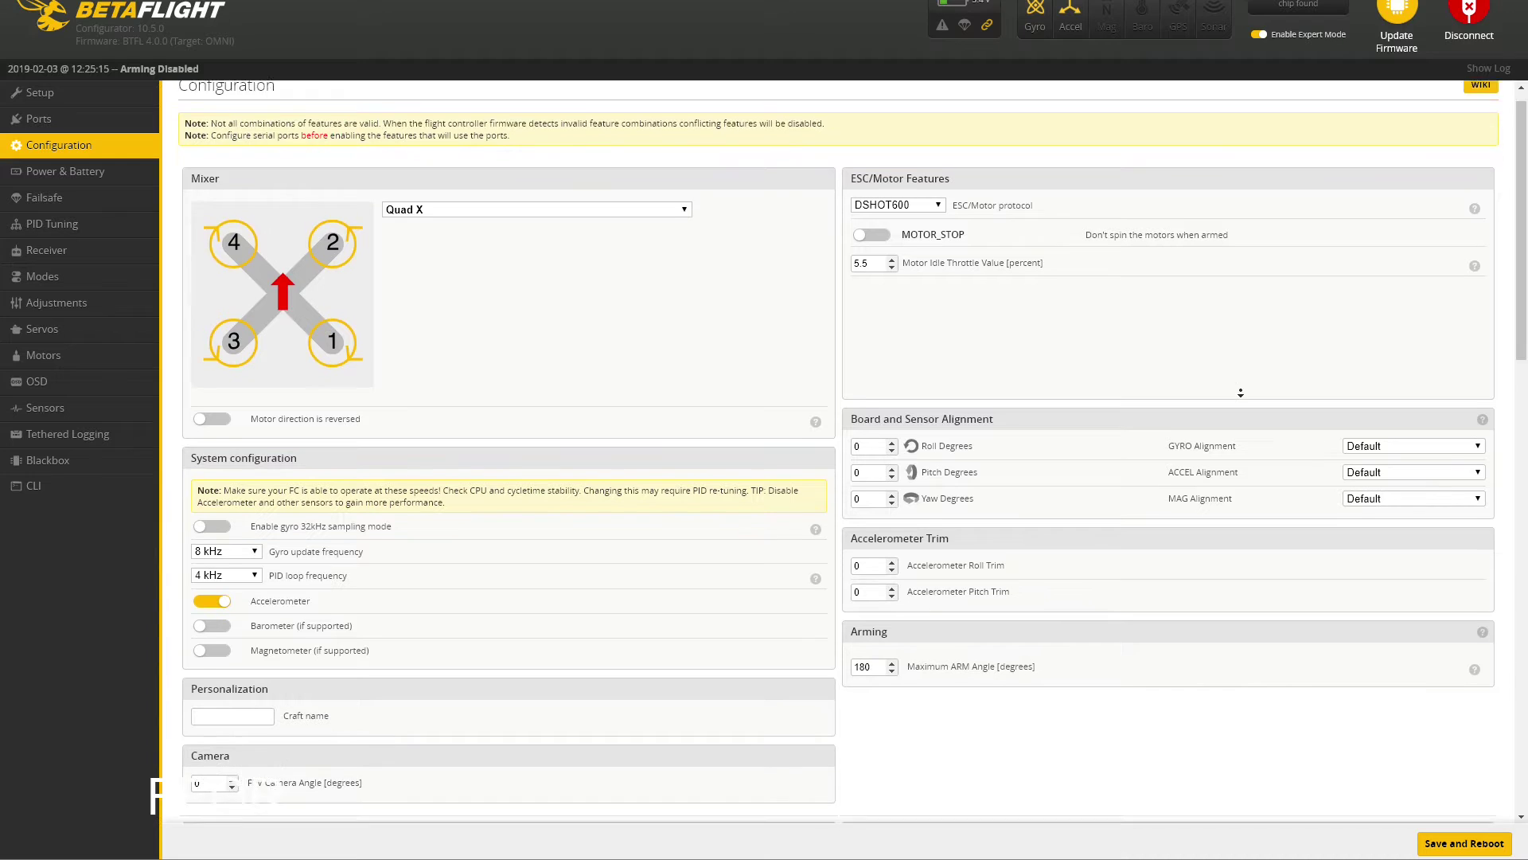
{"action": "scroll", "coordinate": [1240, 392], "scroll_direction": "down", "scroll_amount": 3}
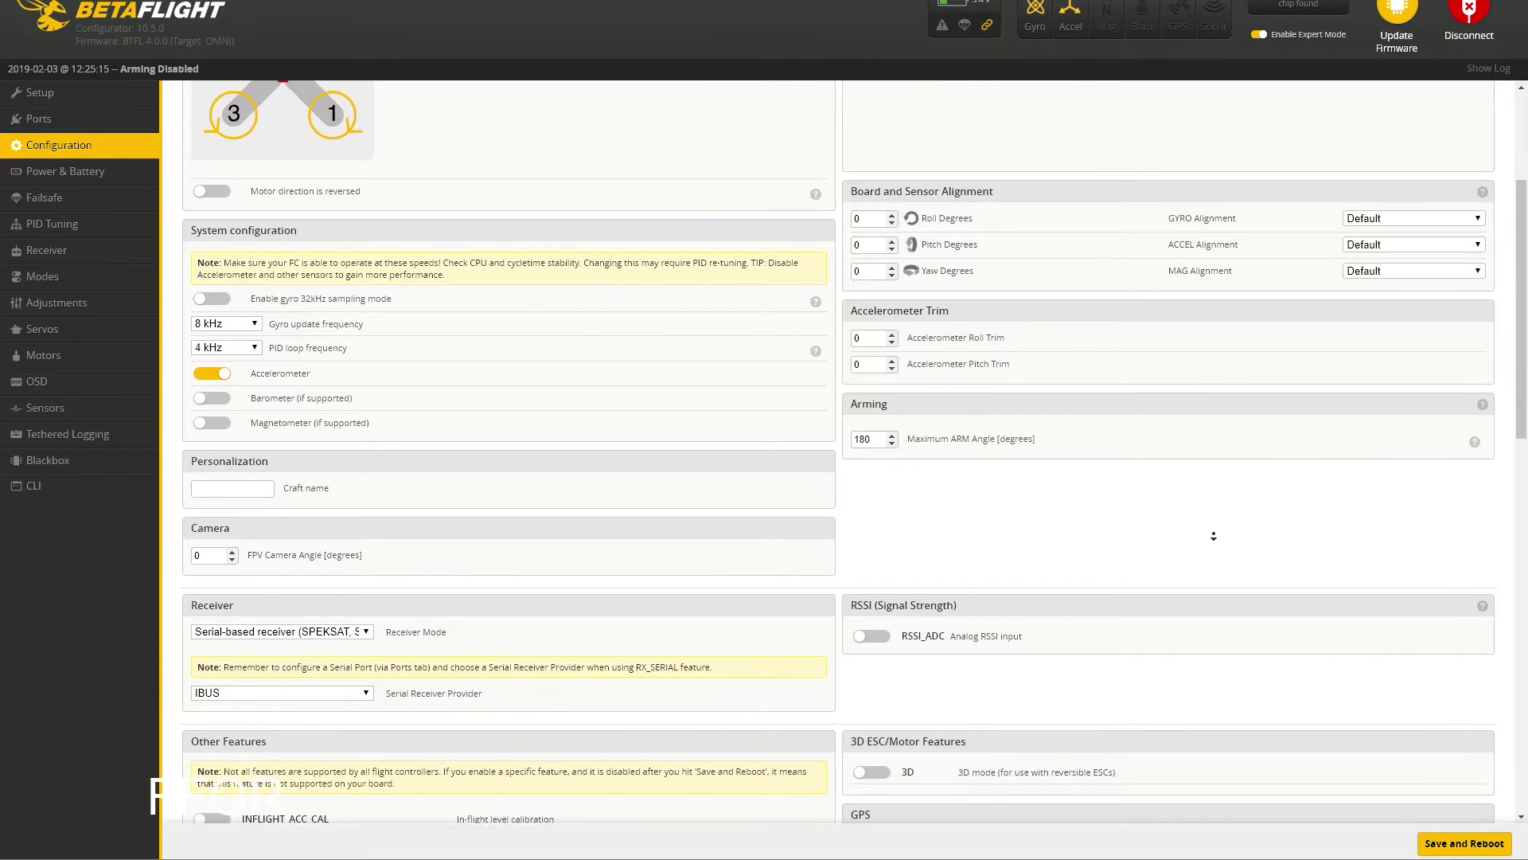
{"action": "scroll", "coordinate": [1213, 536], "scroll_direction": "down", "scroll_amount": 3}
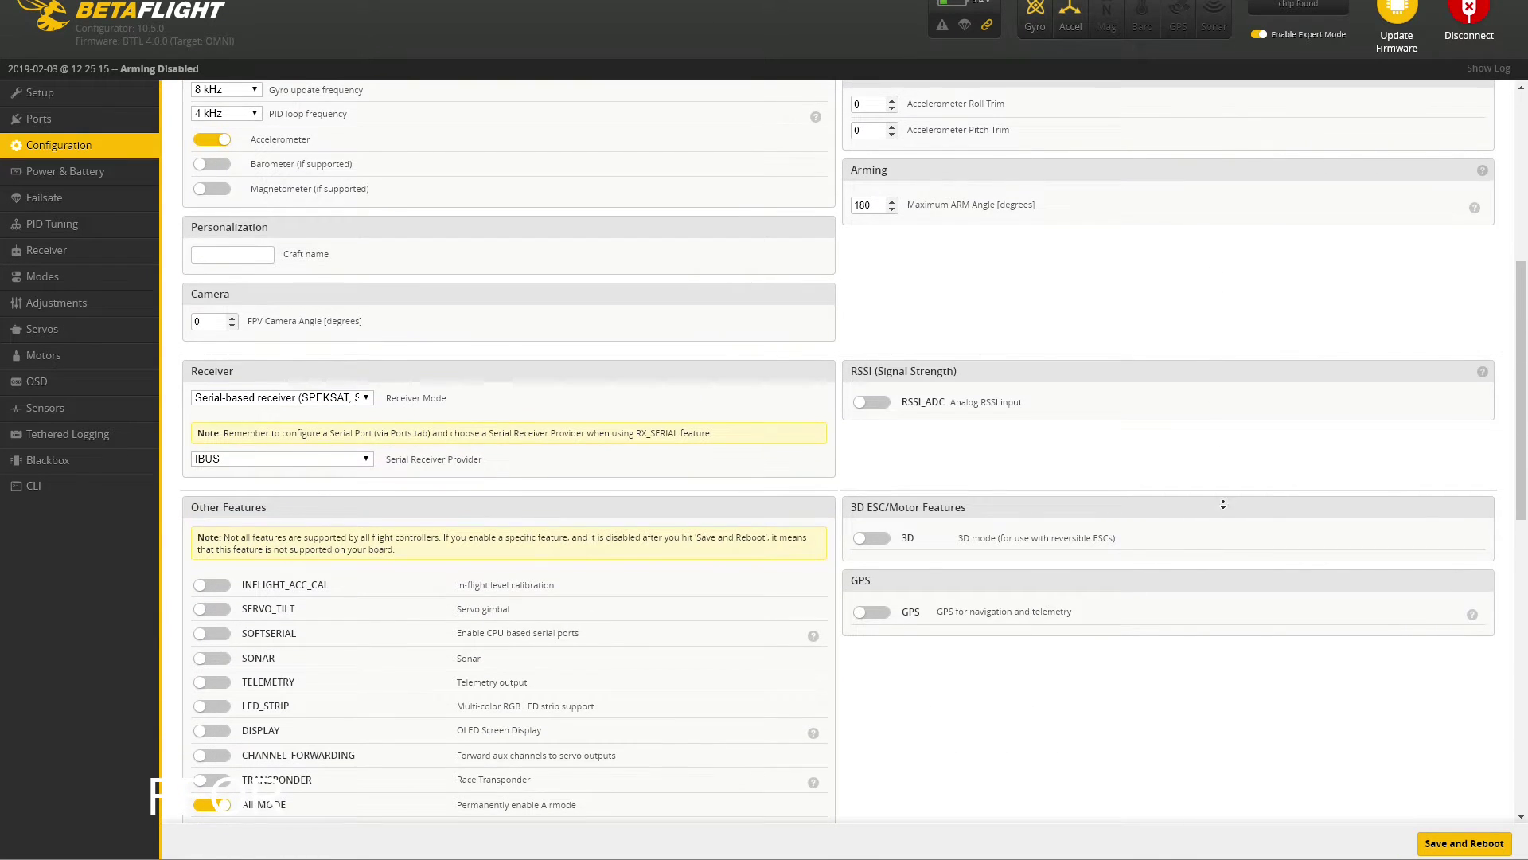
{"action": "scroll", "coordinate": [1223, 504], "scroll_direction": "down", "scroll_amount": 10}
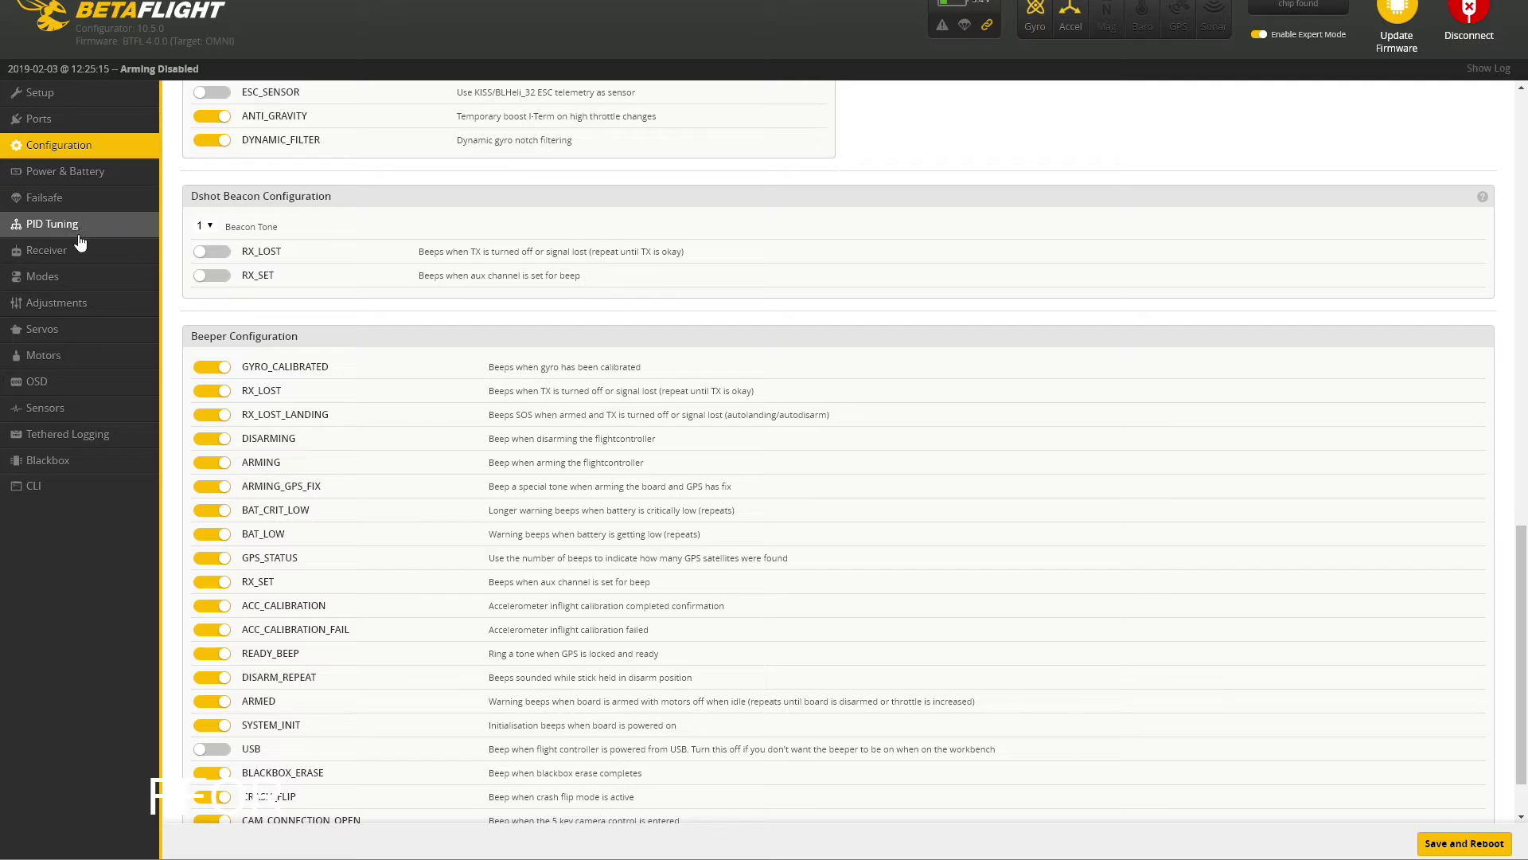
{"action": "left_click", "coordinate": [43, 379]}
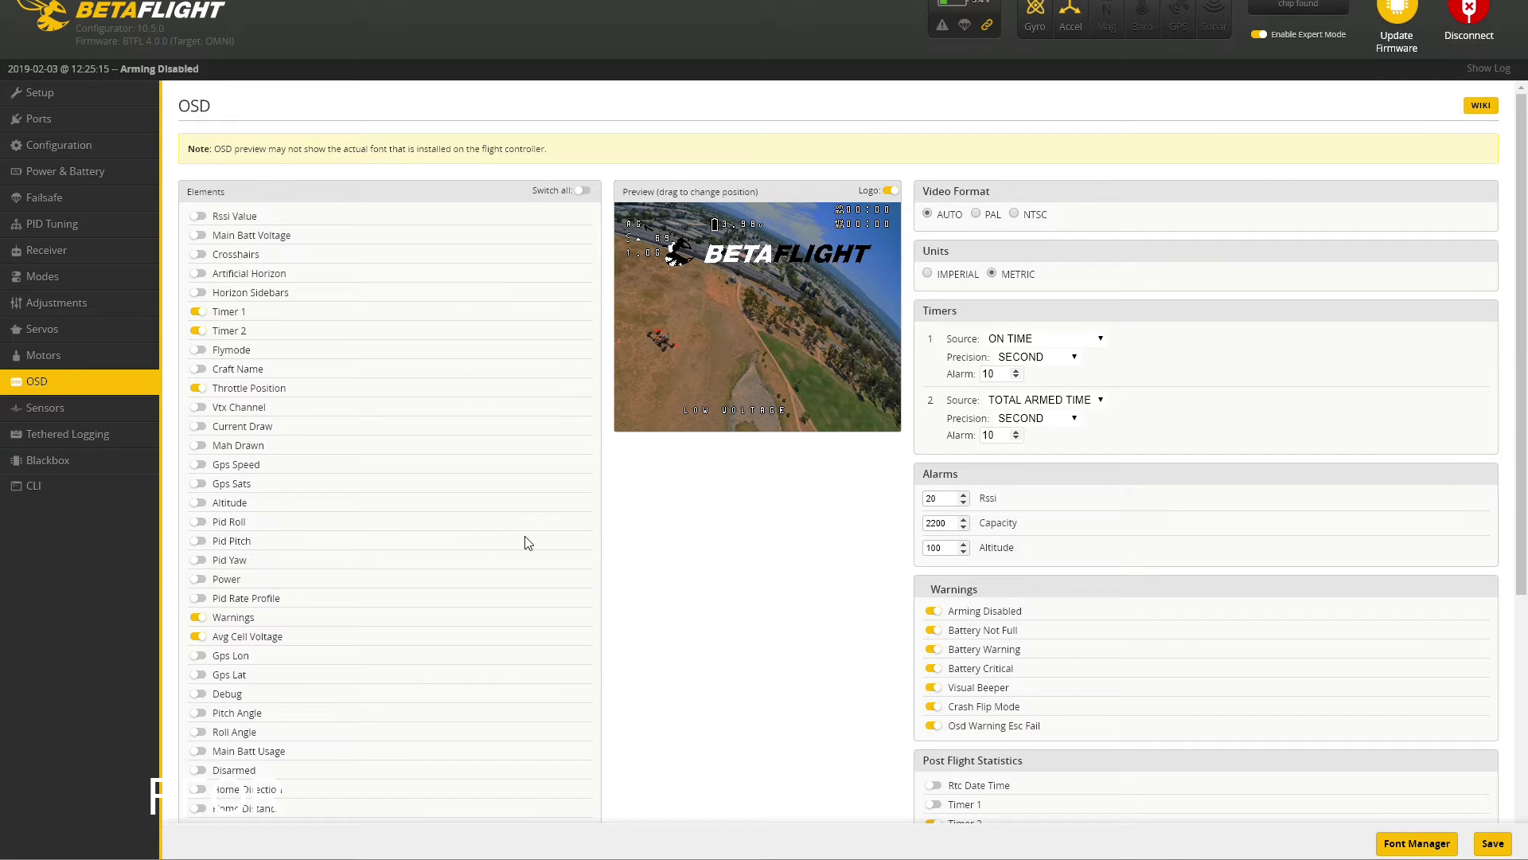
Enable Motor Diagnostics on the OSD, move it lower-left in the preview, and enable Flip Arrow.
{"action": "scroll", "coordinate": [819, 525], "scroll_direction": "down", "scroll_amount": 5}
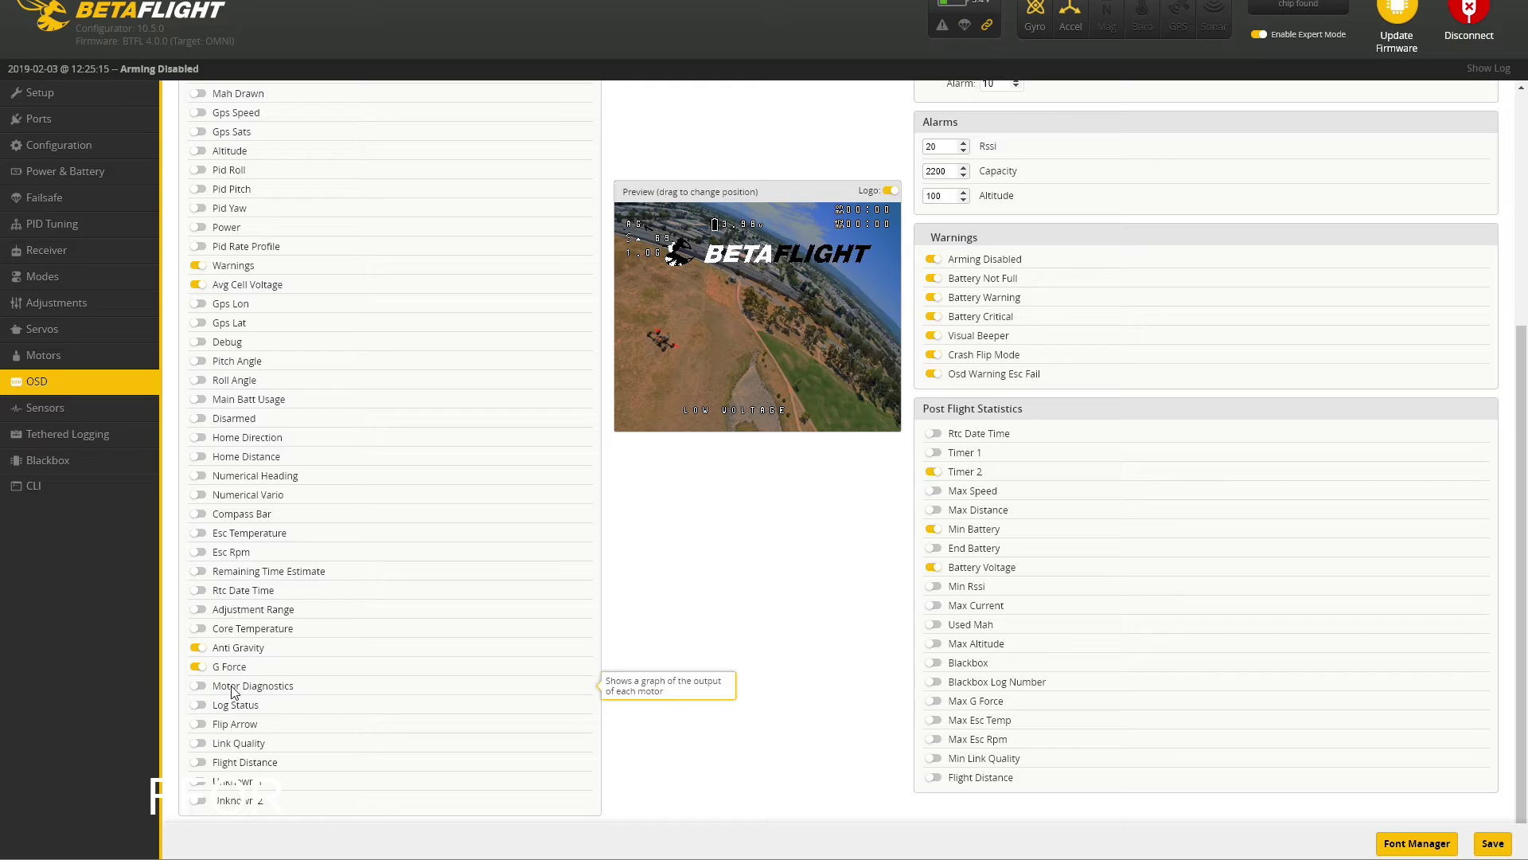
{"action": "left_click", "coordinate": [201, 687]}
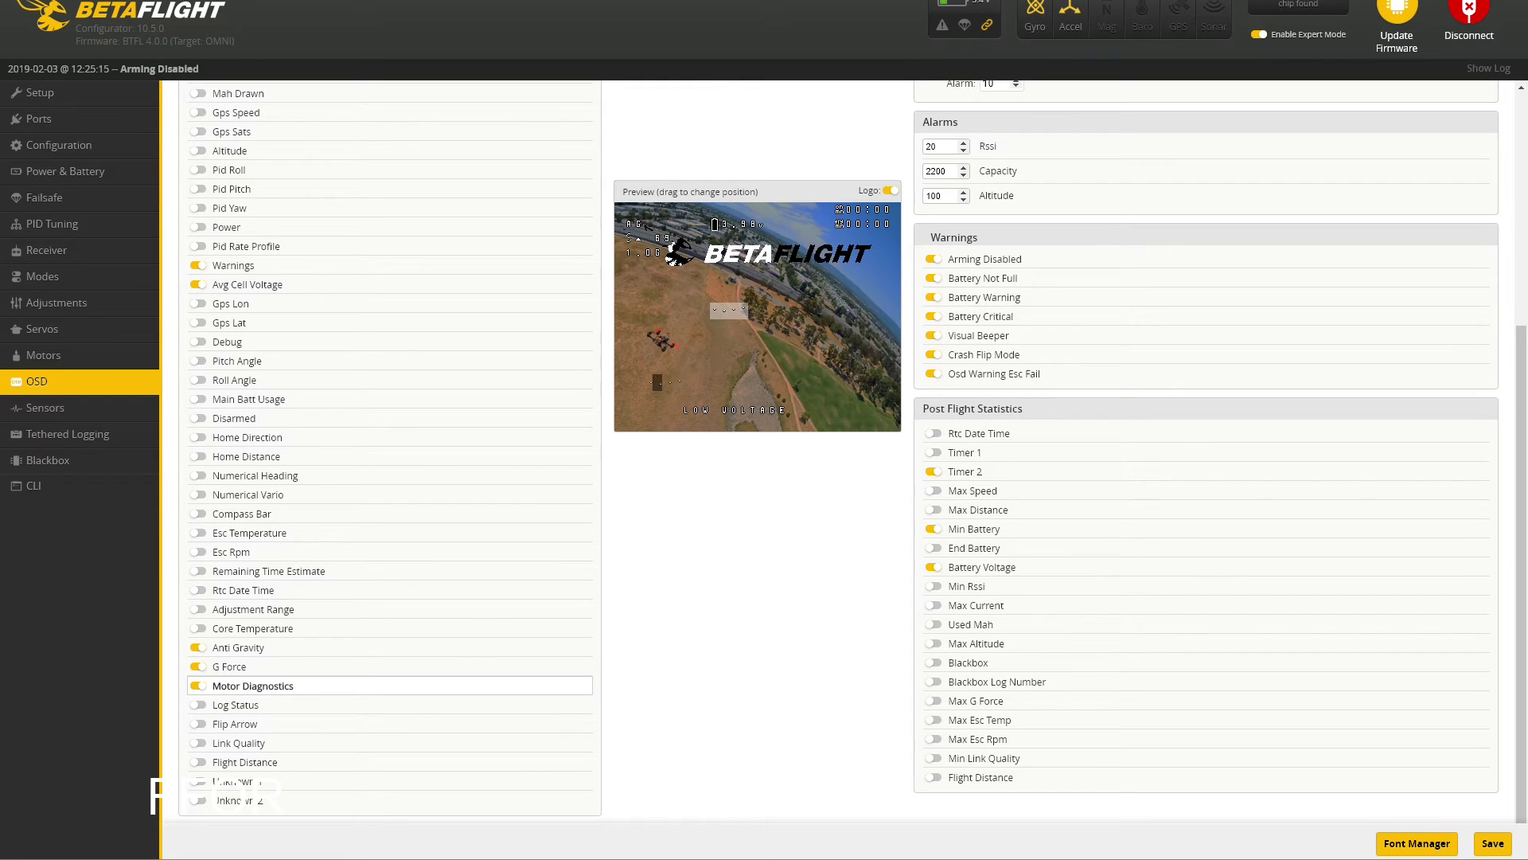
{"action": "left_click_drag", "start_coordinate": [666, 404], "coordinate": [654, 403]}
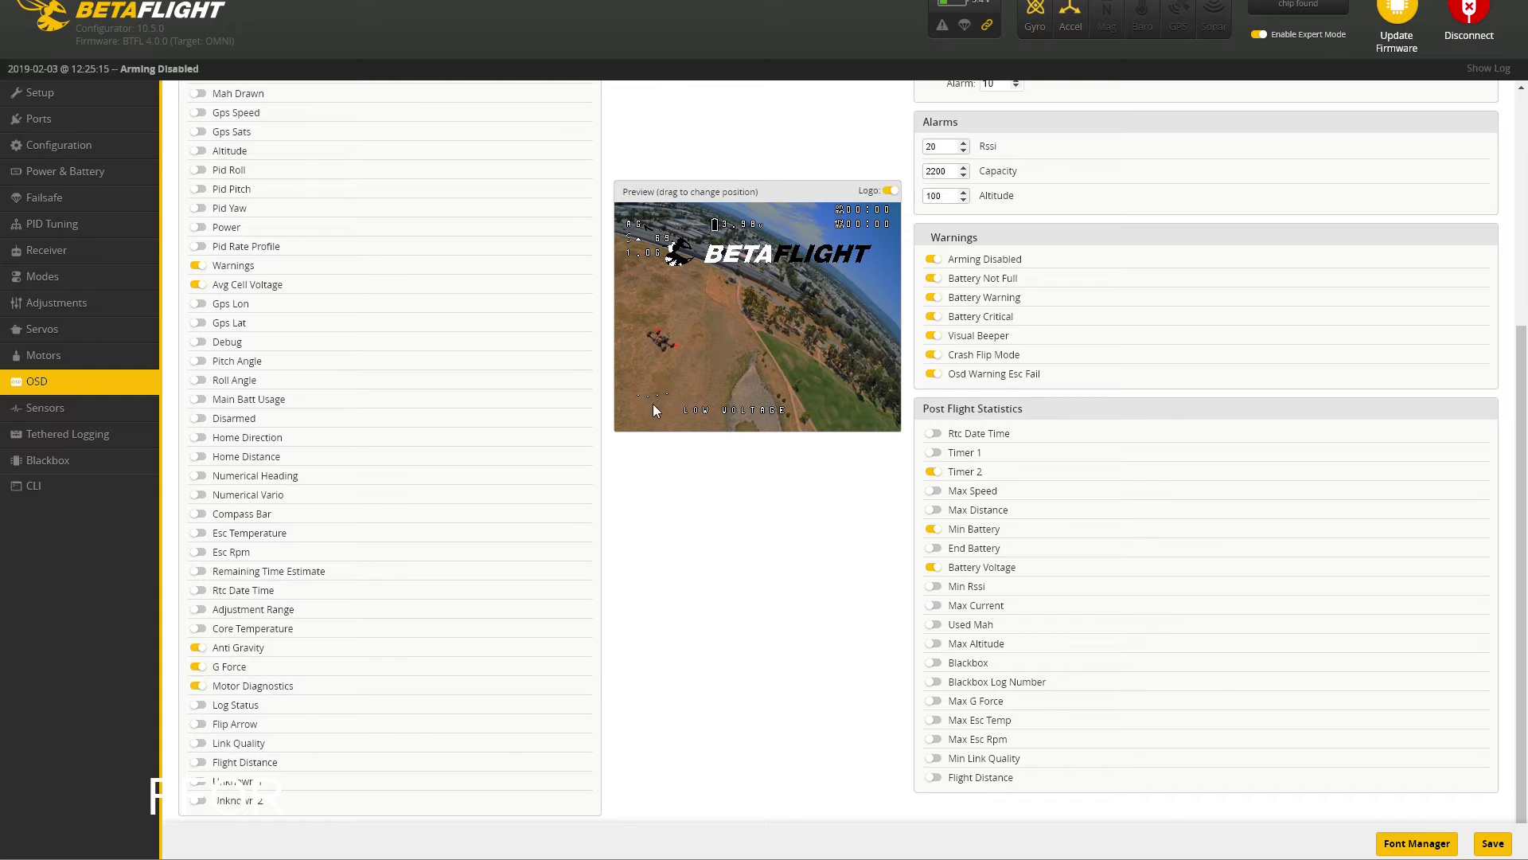
{"action": "left_click", "coordinate": [198, 724]}
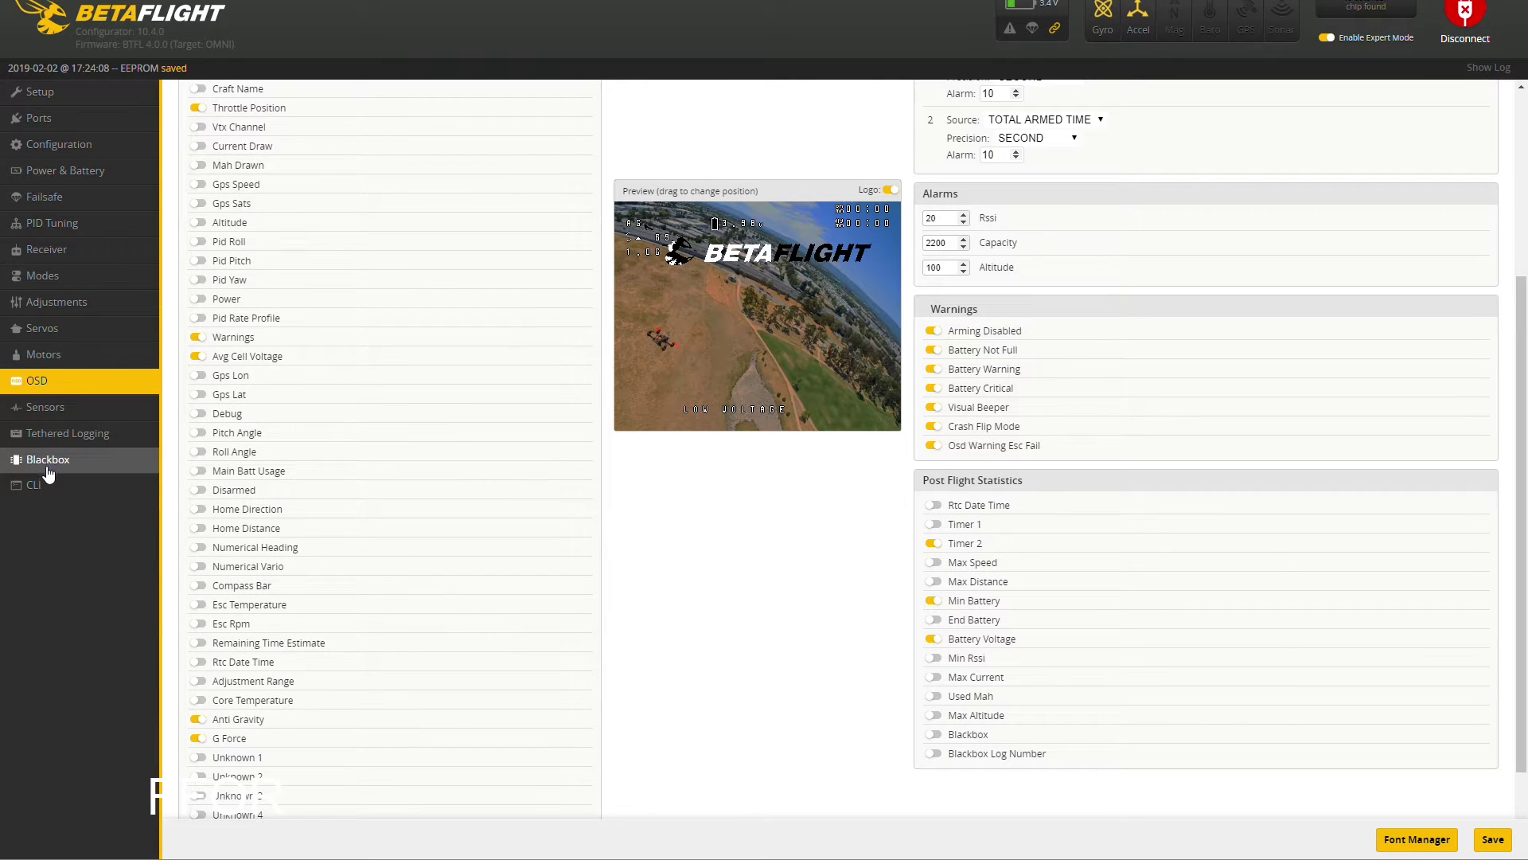
Check the Blackbox page's SD card logging at 1 kHz, then go to the CLI.
{"action": "left_click", "coordinate": [65, 431]}
{"action": "left_click", "coordinate": [67, 460]}
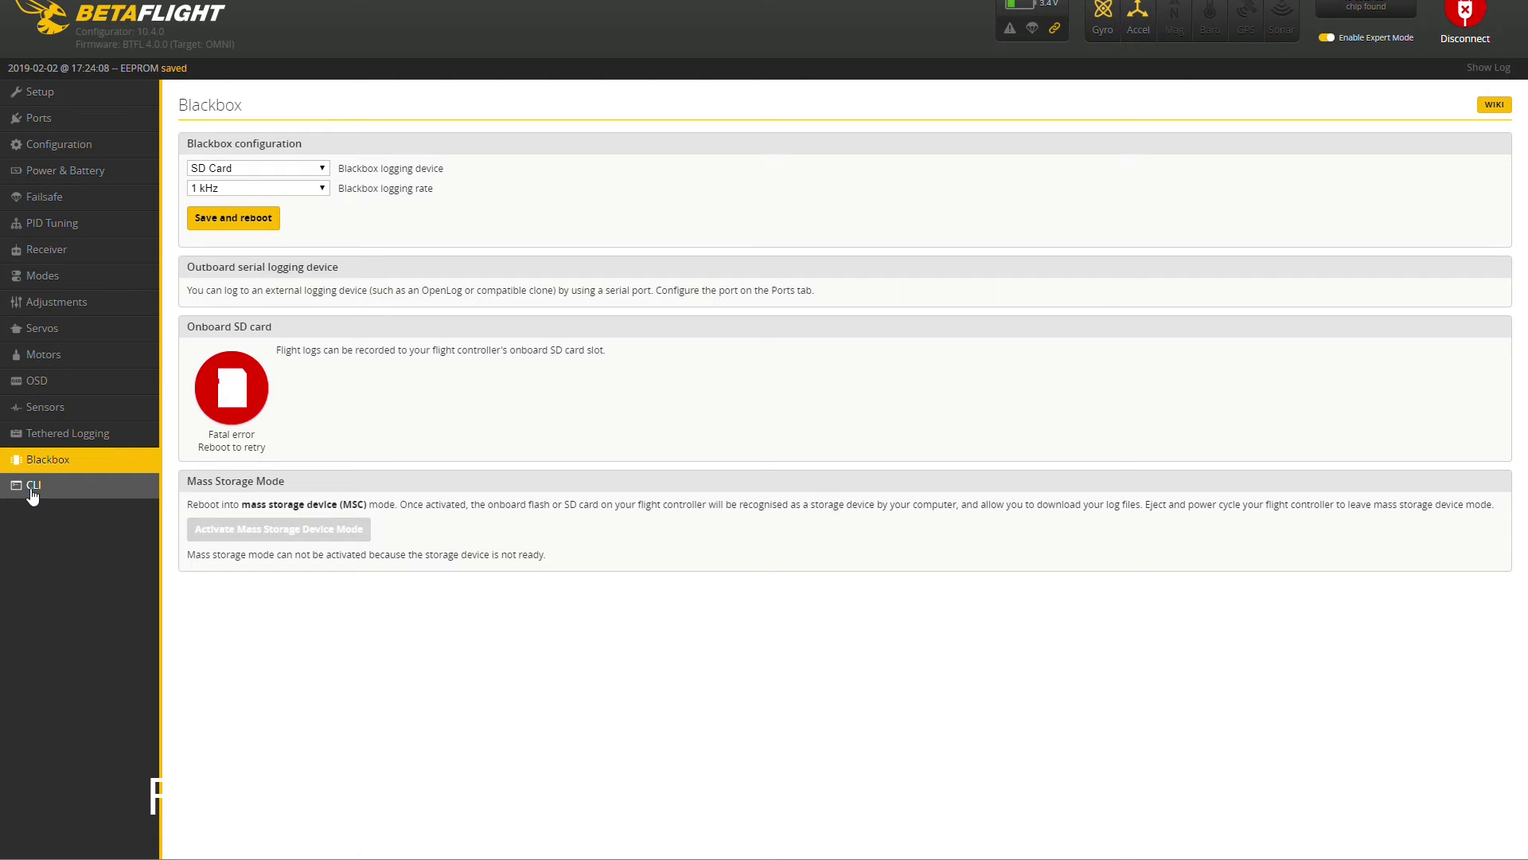
{"action": "left_click", "coordinate": [35, 492]}
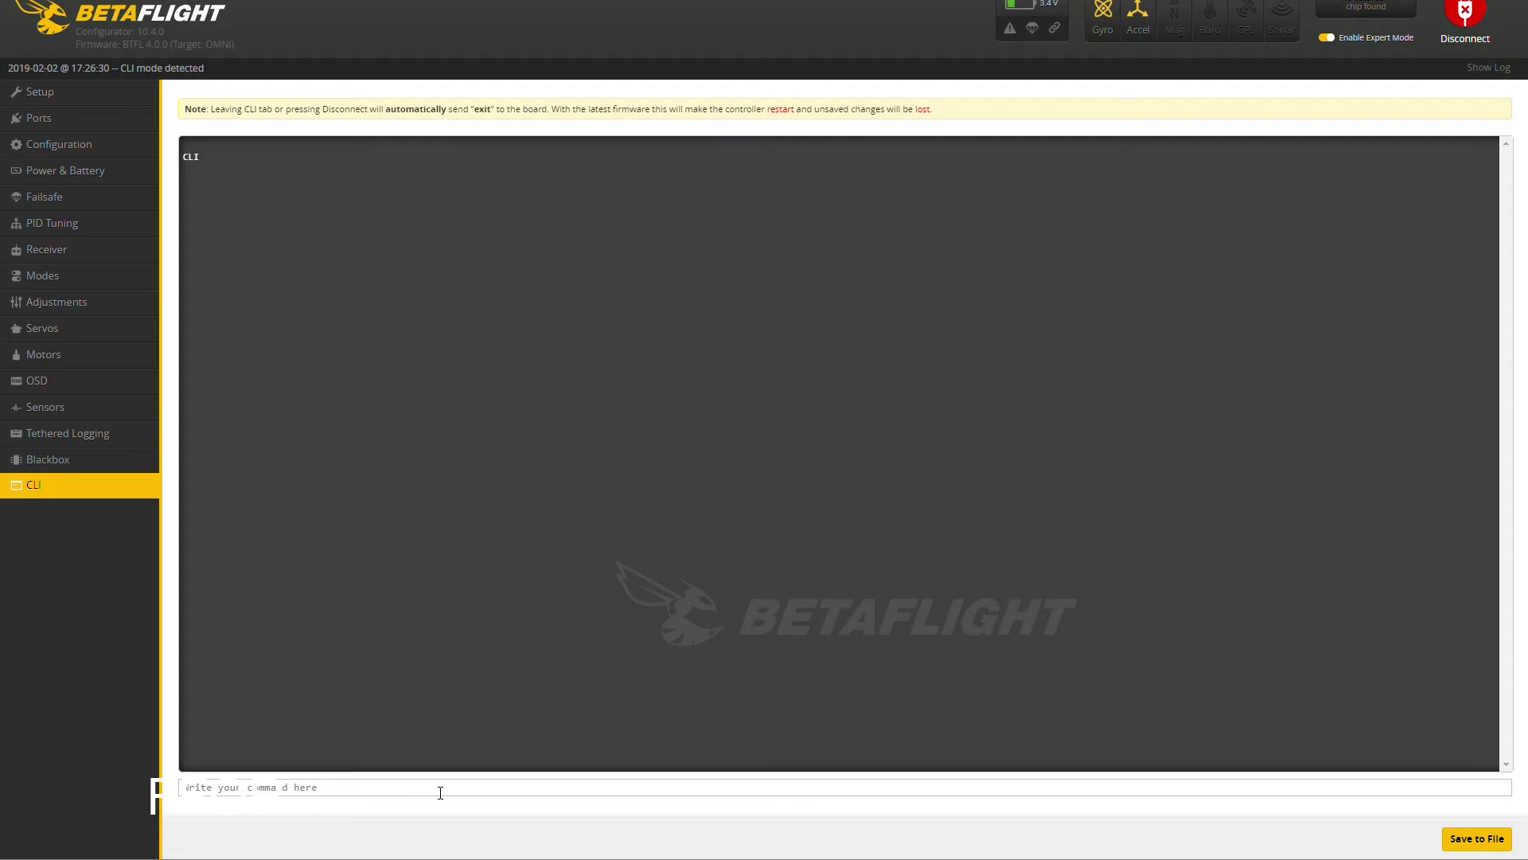
Run 'get dyn' in the CLI and point out the allowed notch range values.
{"action": "type", "text": "get dyn"}
{"action": "key", "text": "Return"}
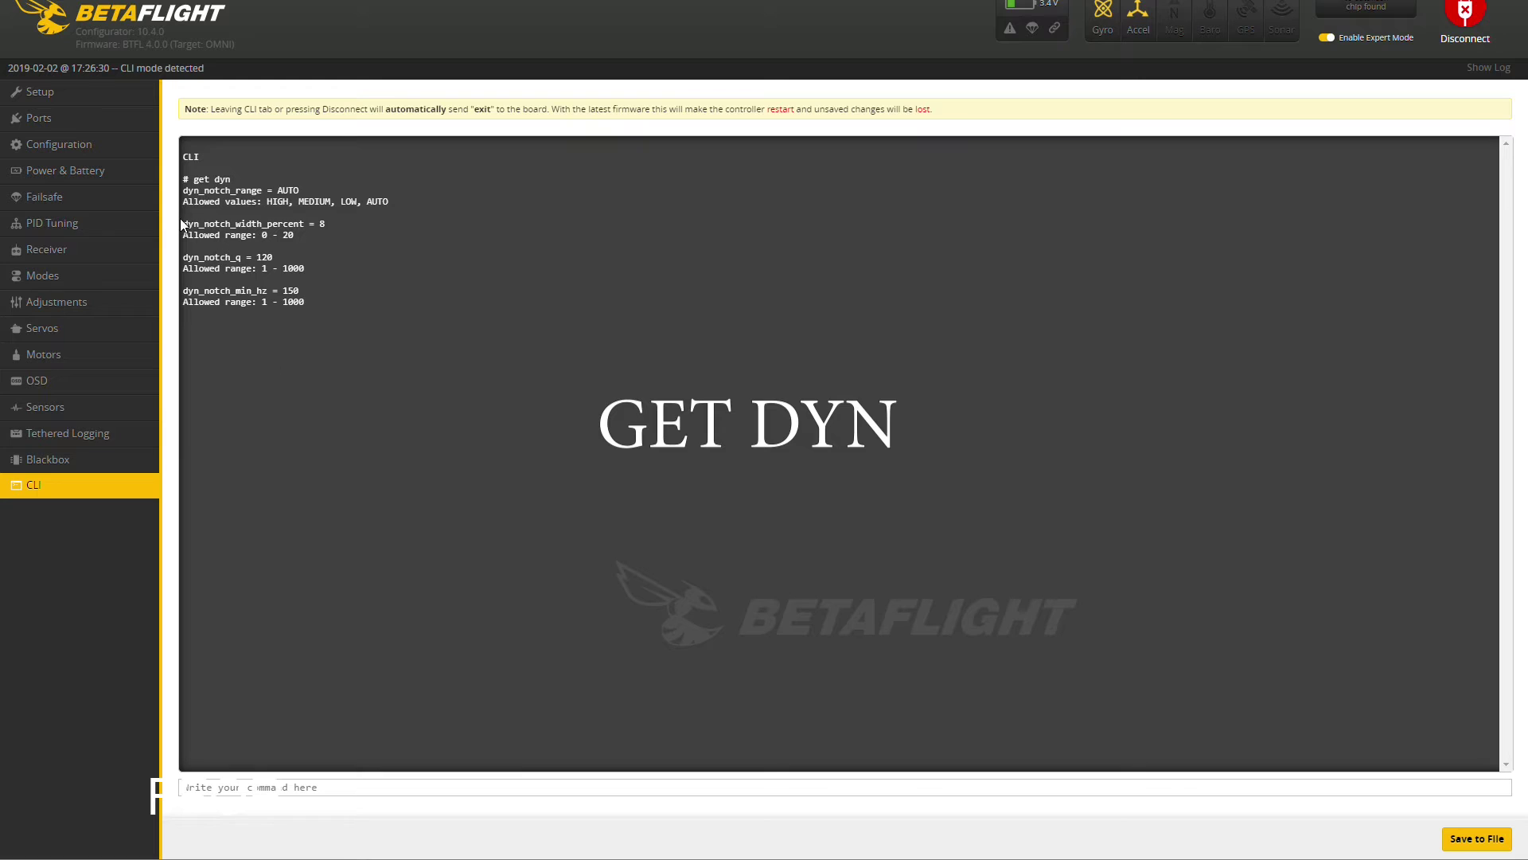
{"action": "left_click_drag", "start_coordinate": [183, 202], "coordinate": [264, 201]}
{"action": "left_click", "coordinate": [264, 201]}
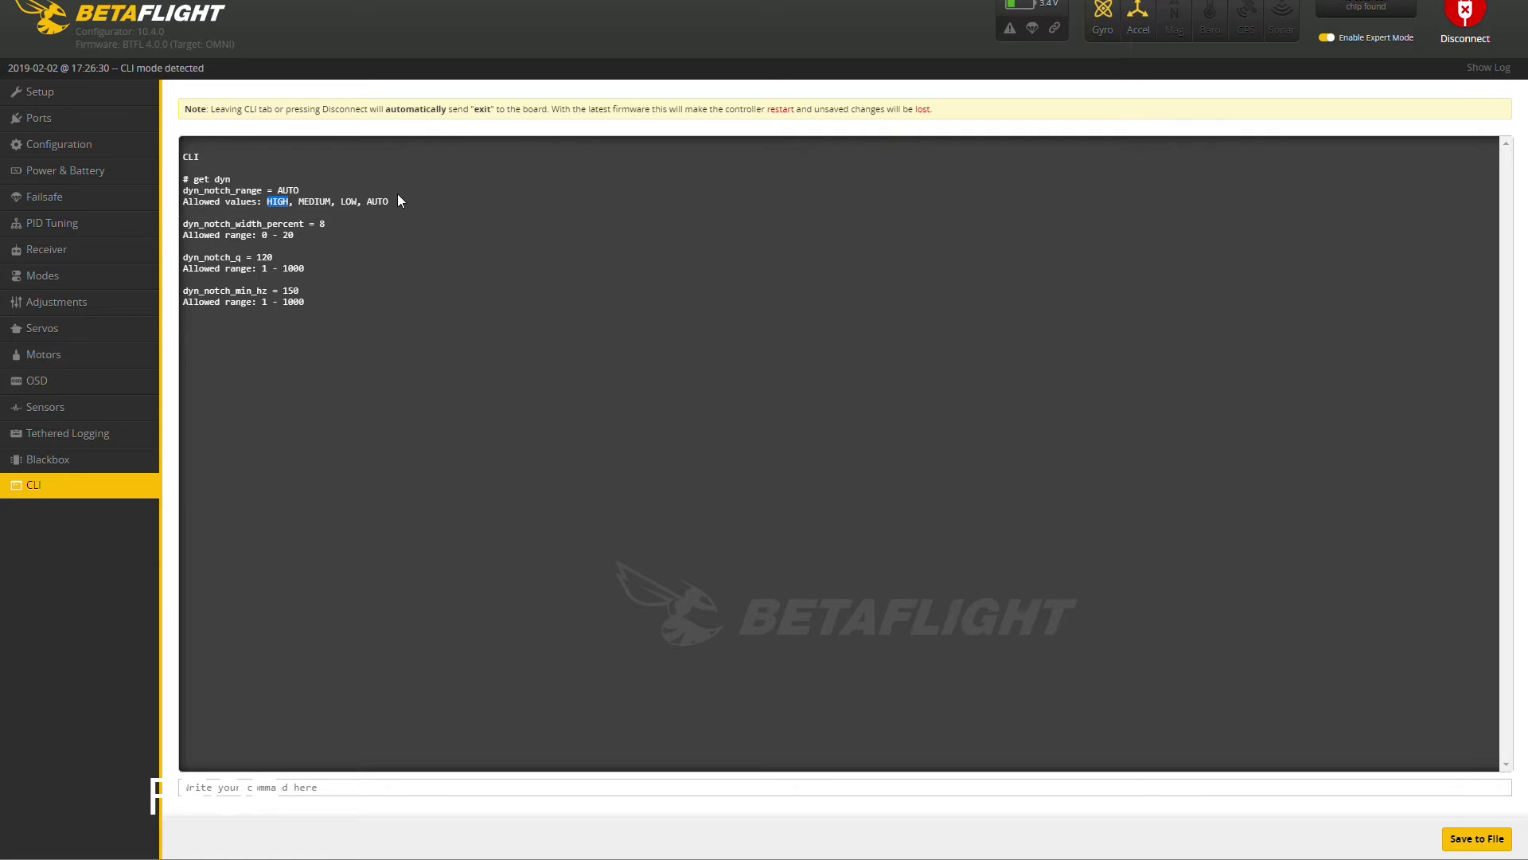
Highlight dyn_notch_range AUTO and dyn_notch_width_percent 8 with its 0–20 range.
{"action": "double_click", "coordinate": [293, 190]}
{"action": "left_click_drag", "start_coordinate": [197, 217], "coordinate": [292, 235]}
{"action": "left_click_drag", "start_coordinate": [269, 240], "coordinate": [281, 239]}
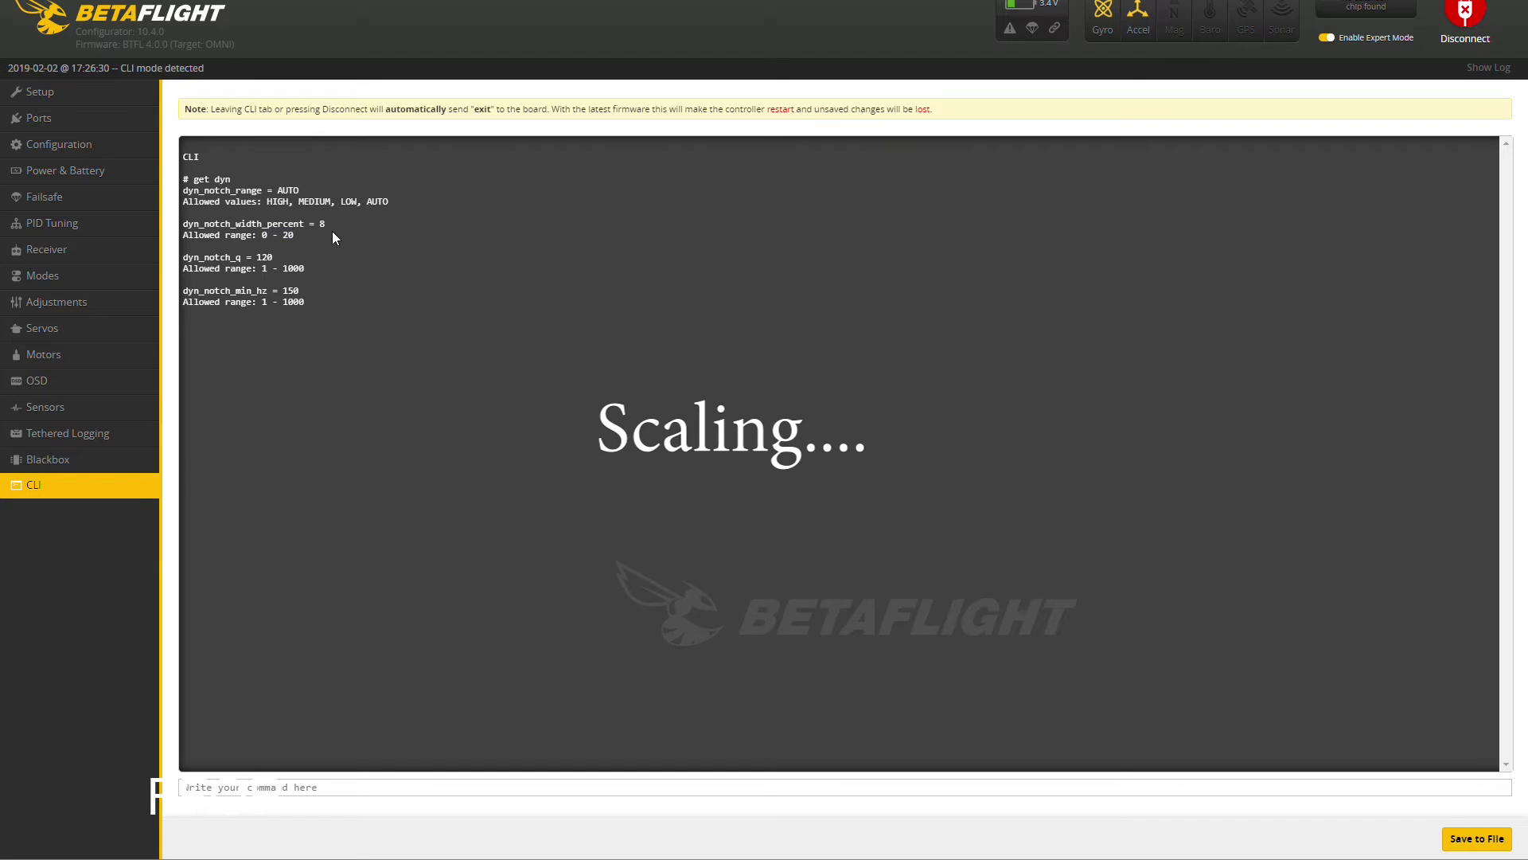